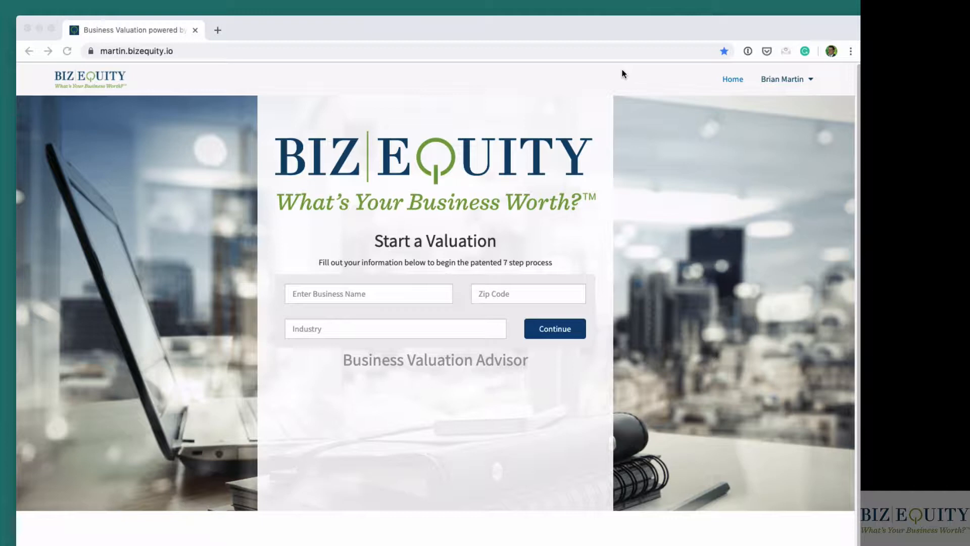
click(166, 51)
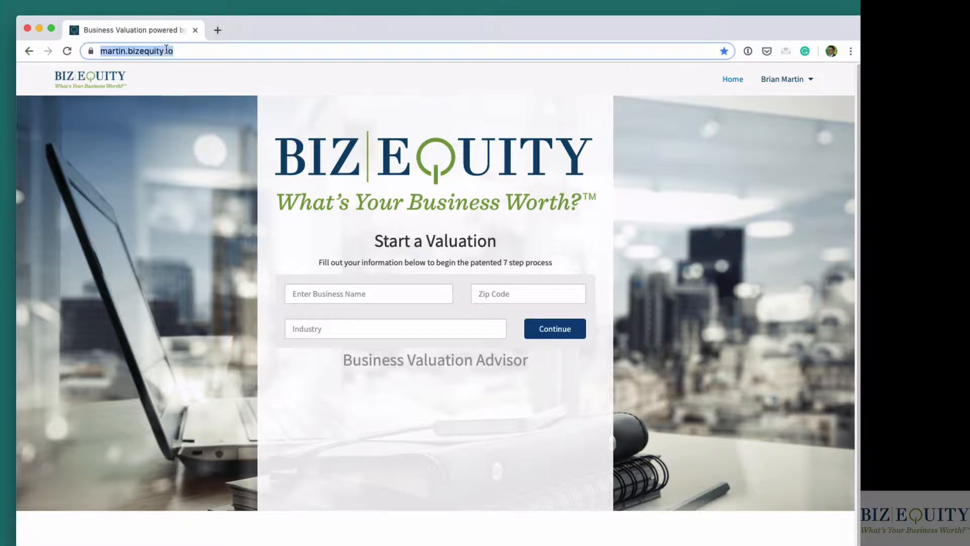
double_click(161, 51)
drag(205, 51, 99, 50)
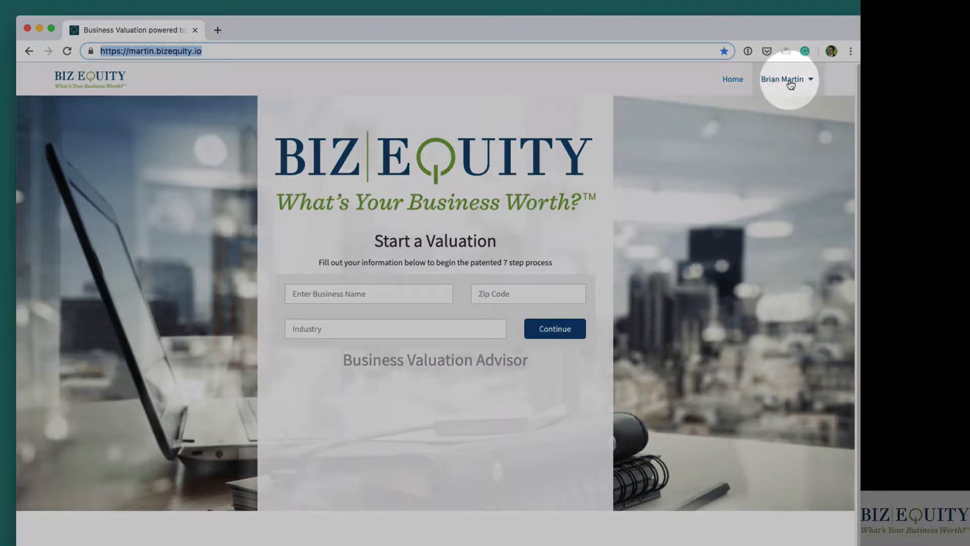
click(788, 81)
click(791, 82)
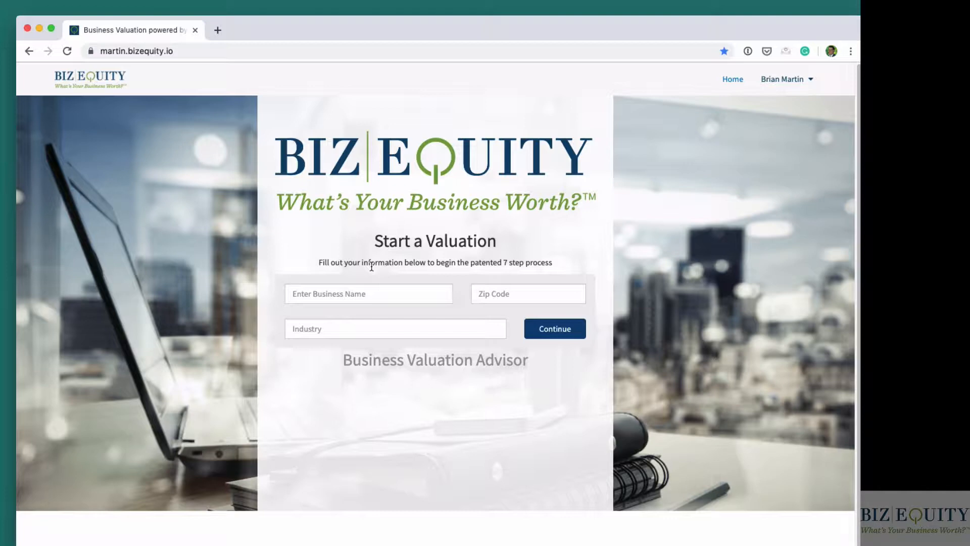
- Open the Companies console from the account's dashboards, and open the Leads console as well
click(789, 86)
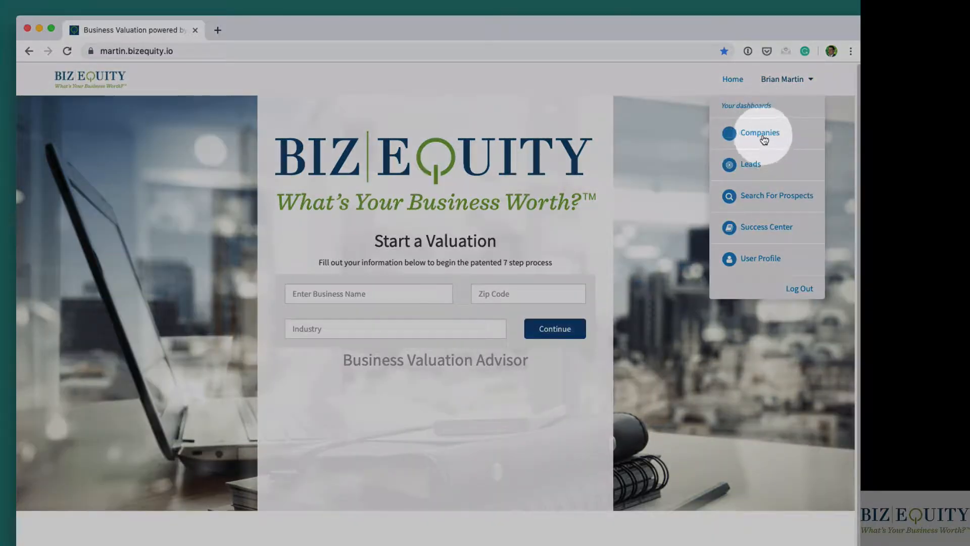
click(765, 137)
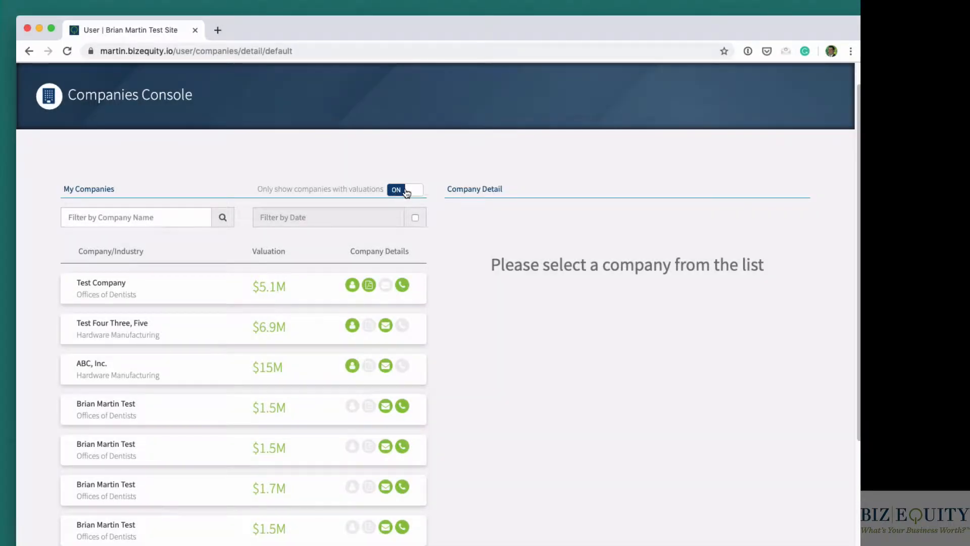
scroll(405, 195, up, 1)
click(771, 93)
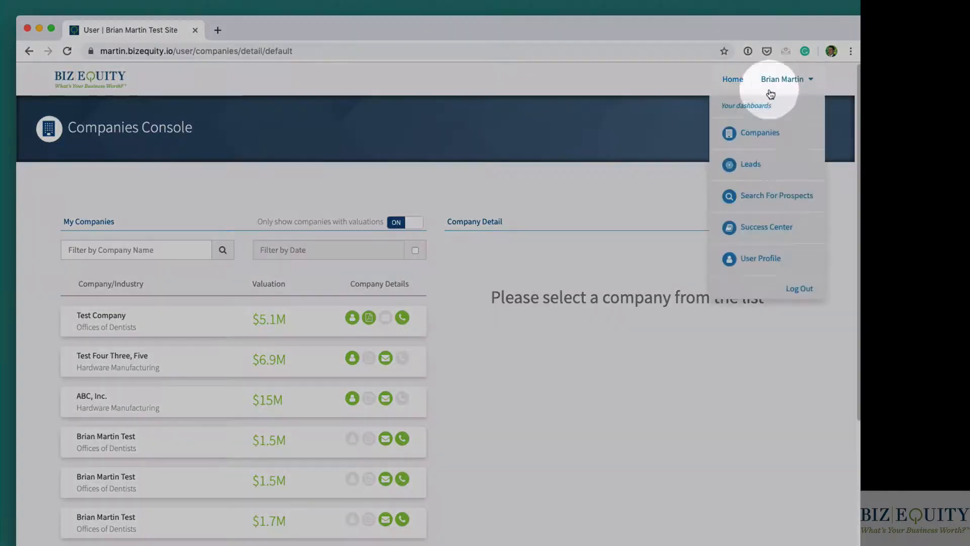
click(751, 167)
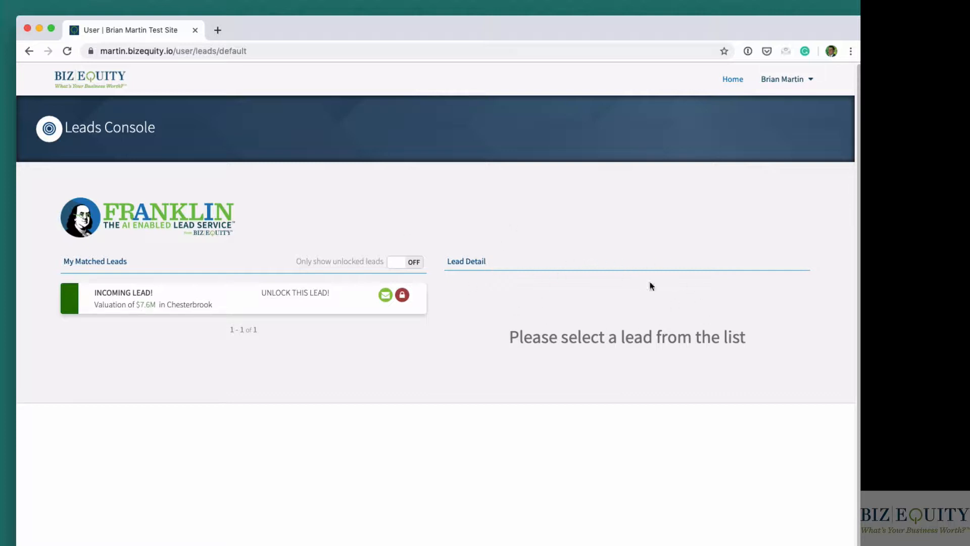
- View the Search For Prospects dashboard and the Success Center
click(783, 80)
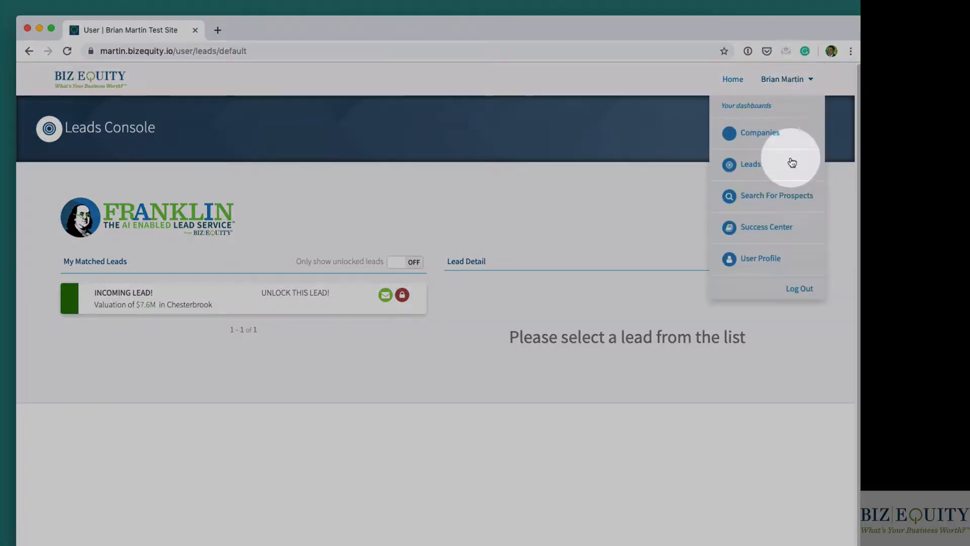
click(789, 197)
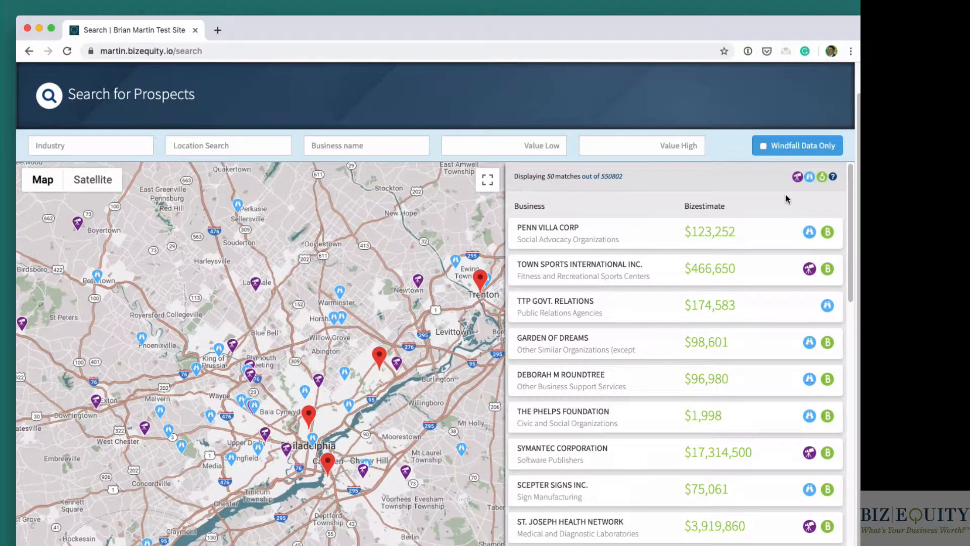
scroll(785, 199, up, 1)
click(783, 79)
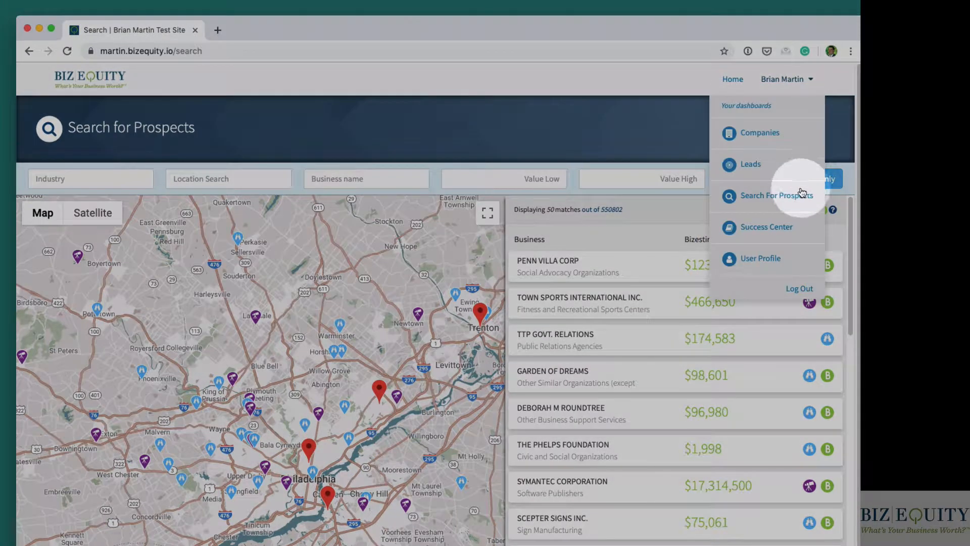
click(766, 229)
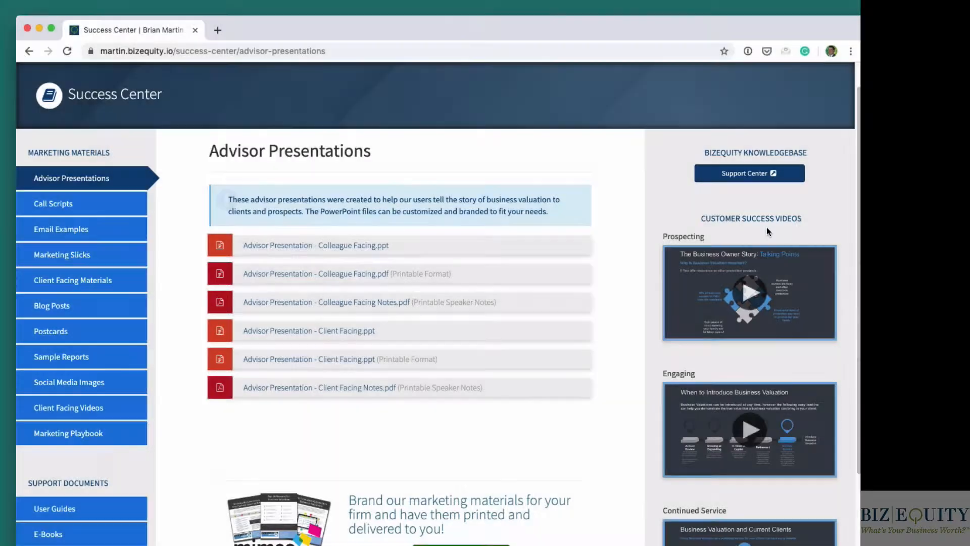
- Open the User Profile, display the Smart Link for clients or prospects, and close it
scroll(657, 187, up, 1)
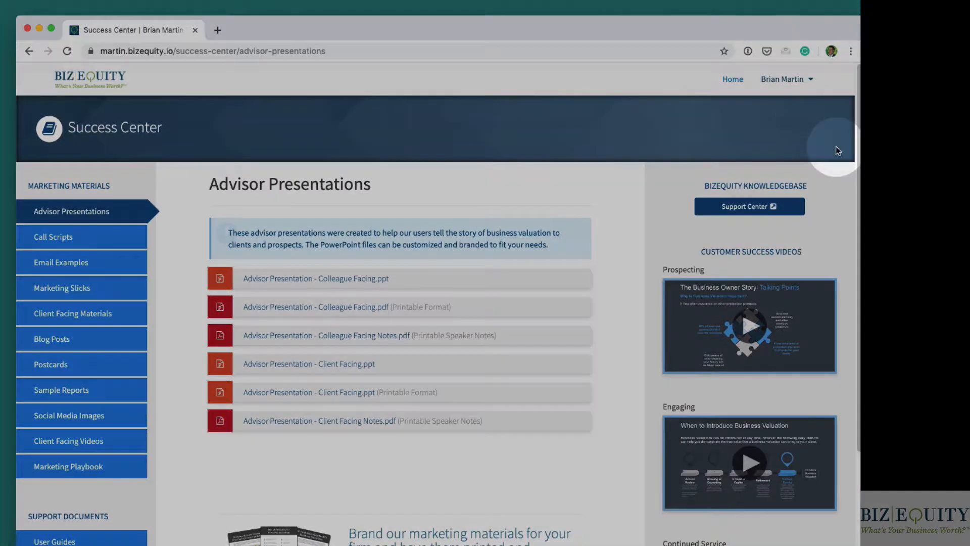
click(787, 79)
click(769, 257)
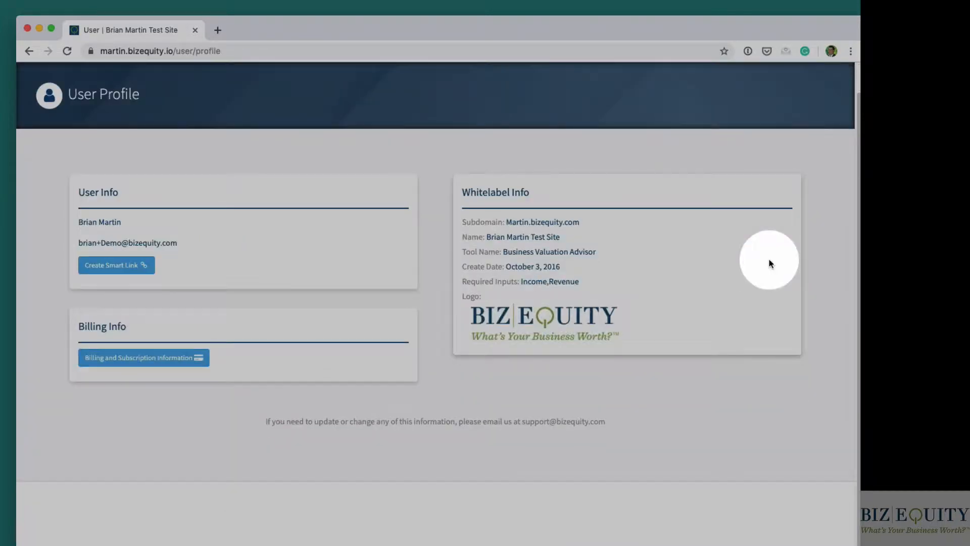
click(114, 265)
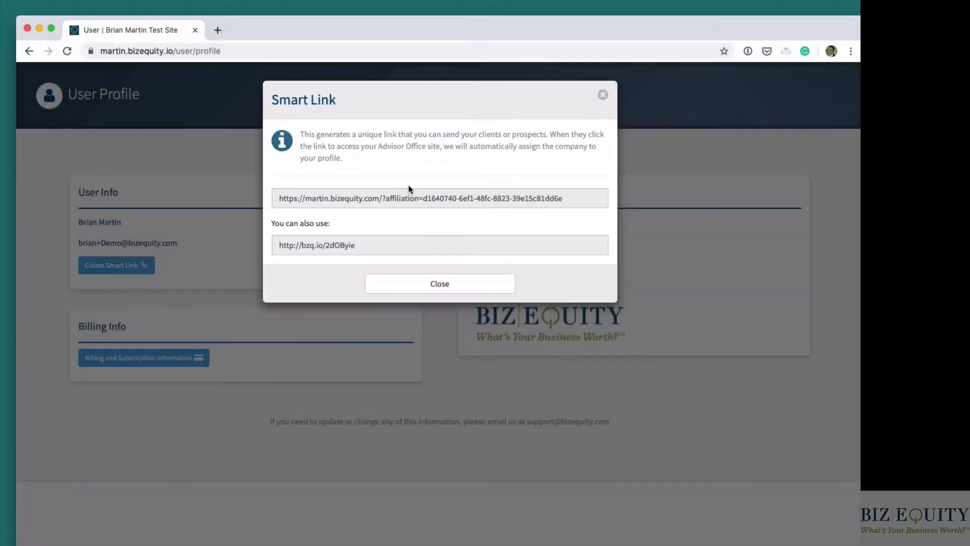
triple_click(423, 198)
click(603, 95)
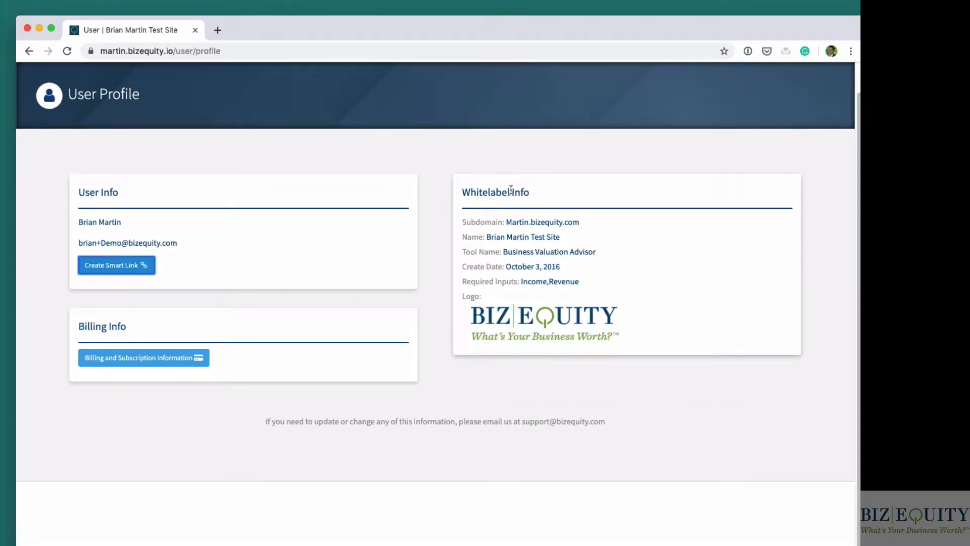
- Return to the home page and enter Sample Company as the business name for a new valuation
scroll(532, 198, up, 2)
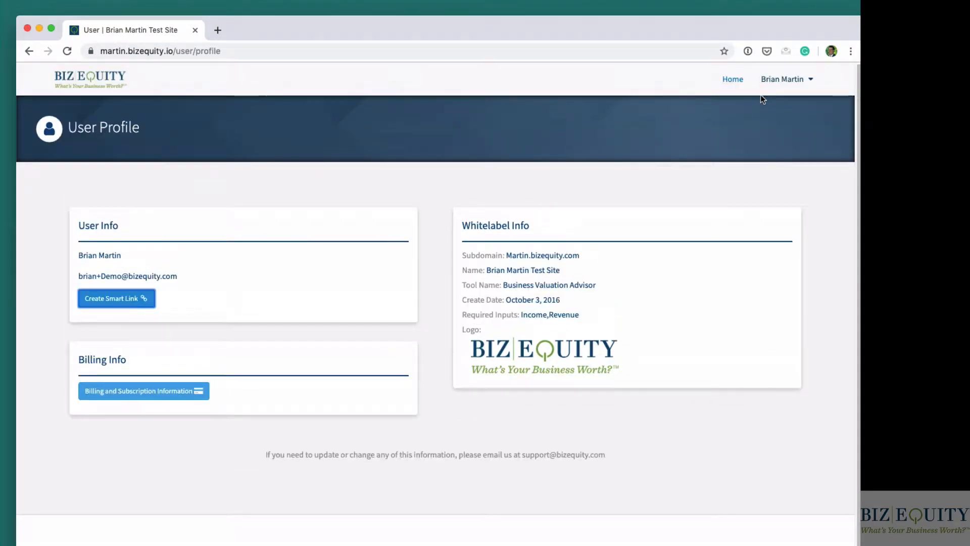
click(740, 83)
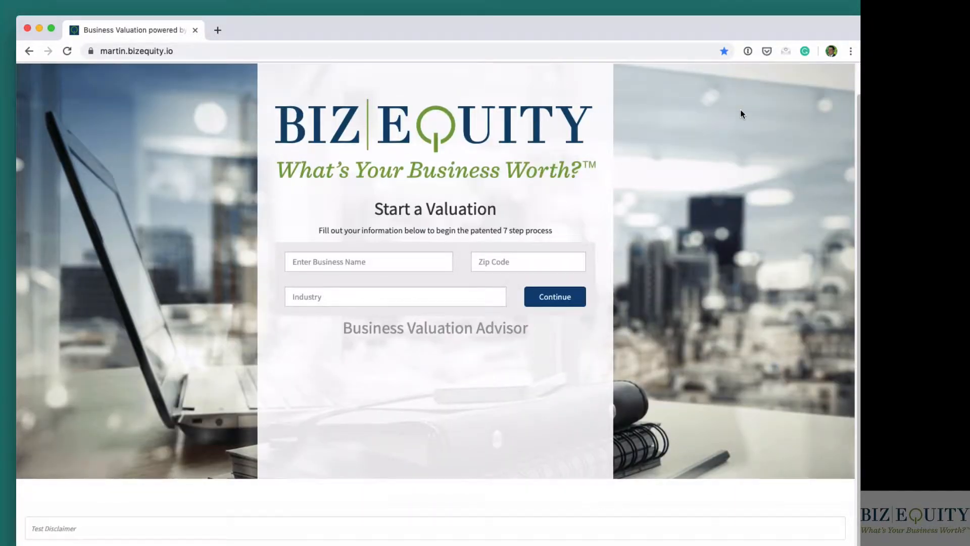
scroll(741, 109, up, 2)
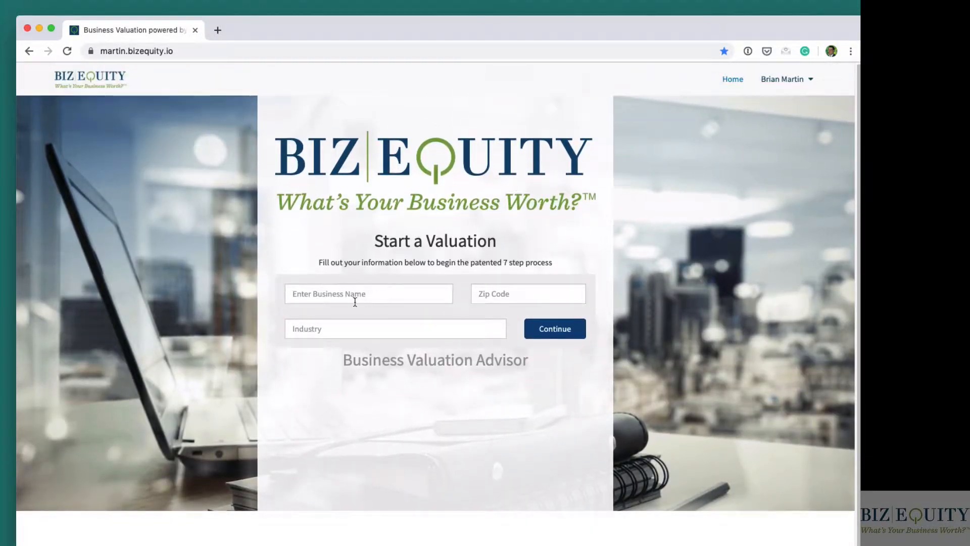
click(358, 297)
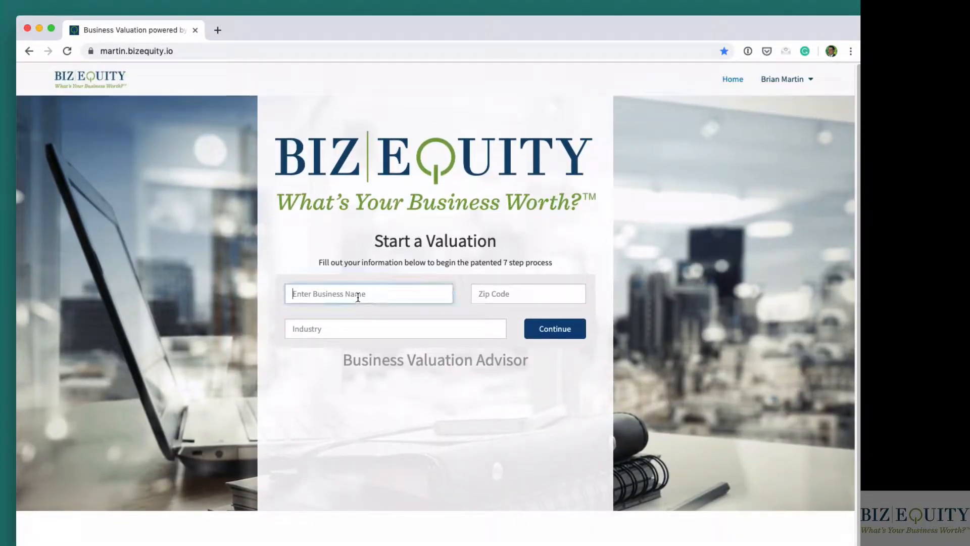
text(Sample Company)
key(BackSpace)
key(BackSpace)
key(BackSpace)
text(any)
key(Tab)
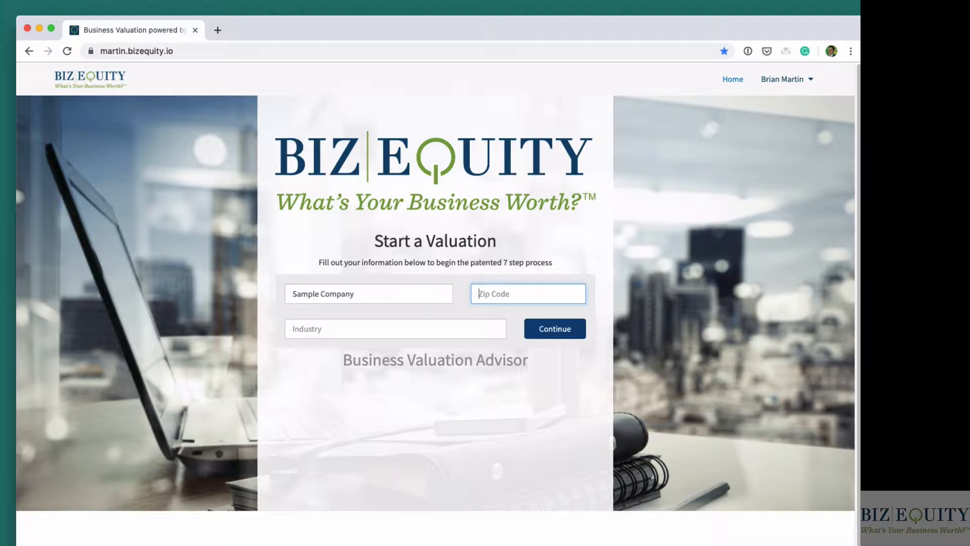
- Set the company's zip code to 19019
text(19019)
key(Tab)
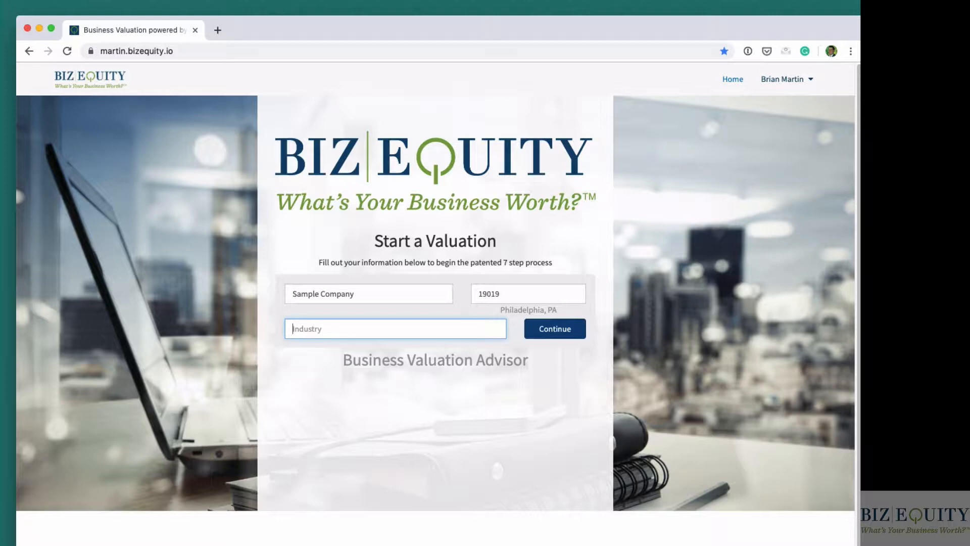
- Search the industries for dentist and plumbing, and select 23822 Plumbing, Heating, and Air-Conditioning Contractors
text(dentist)
key(Return)
drag(405, 328, 288, 328)
text(plumbing)
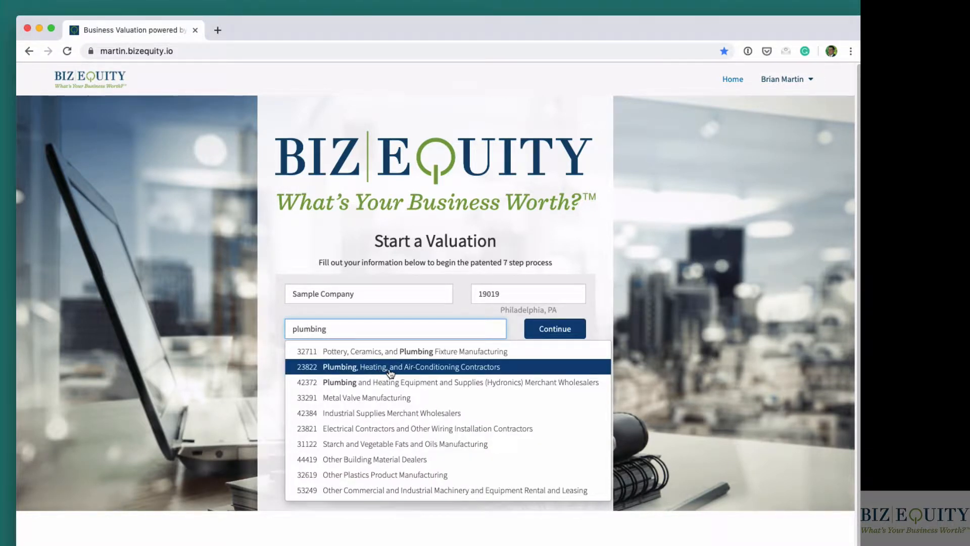
click(390, 367)
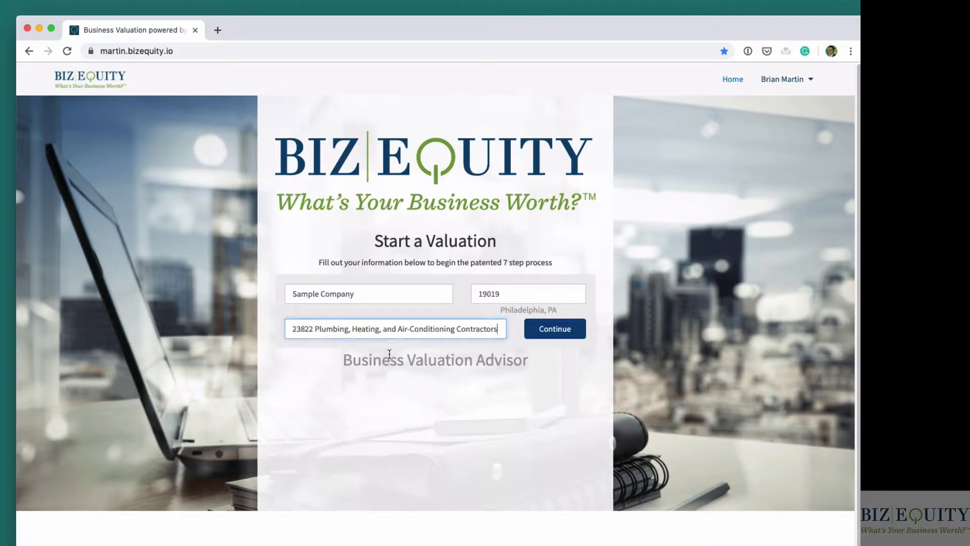
- Set the industry to 62121 Offices of Dentists and continue to the valuation process
triple_click(397, 330)
text(dentist)
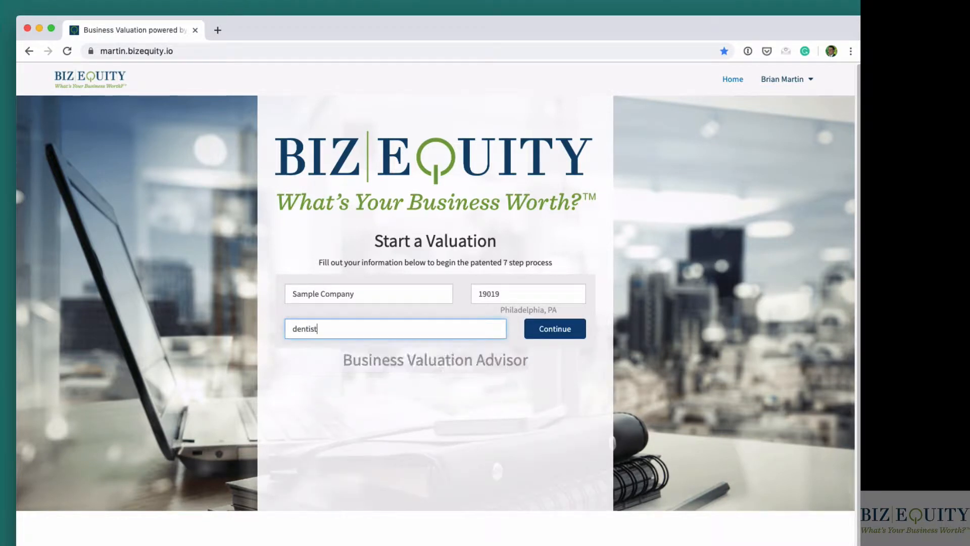
click(397, 351)
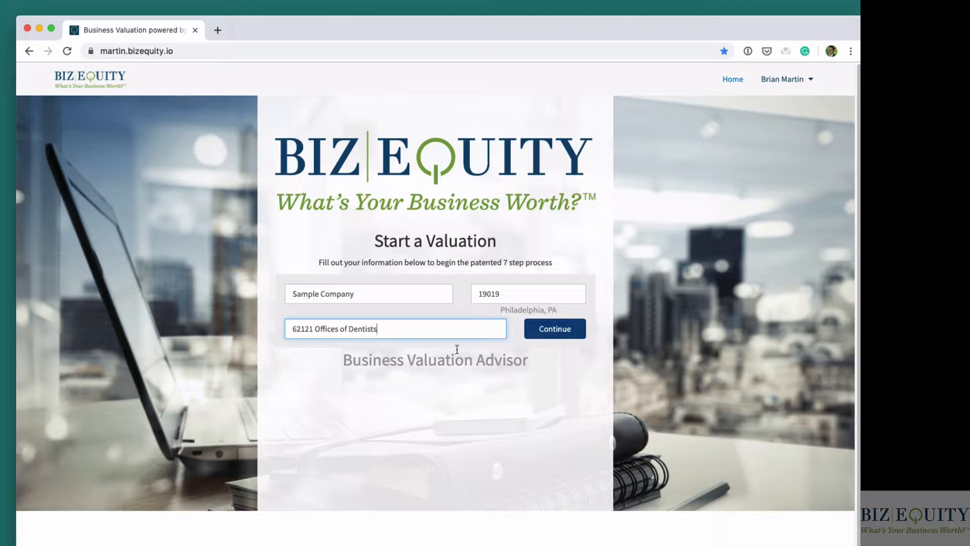
click(538, 331)
click(533, 297)
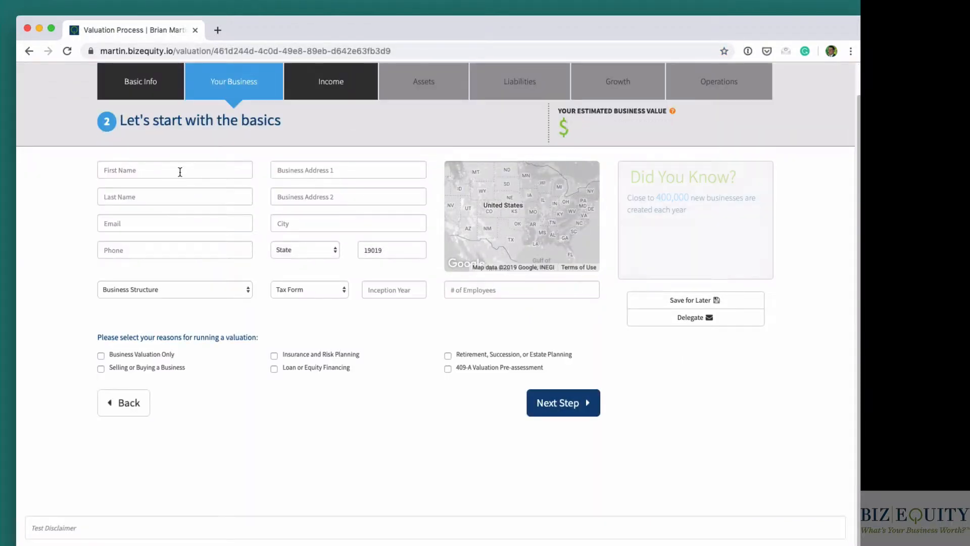
- Fill in the contact's name, phone, e-mail and business address from saved entries, with Pennsylvania as the state
click(180, 172)
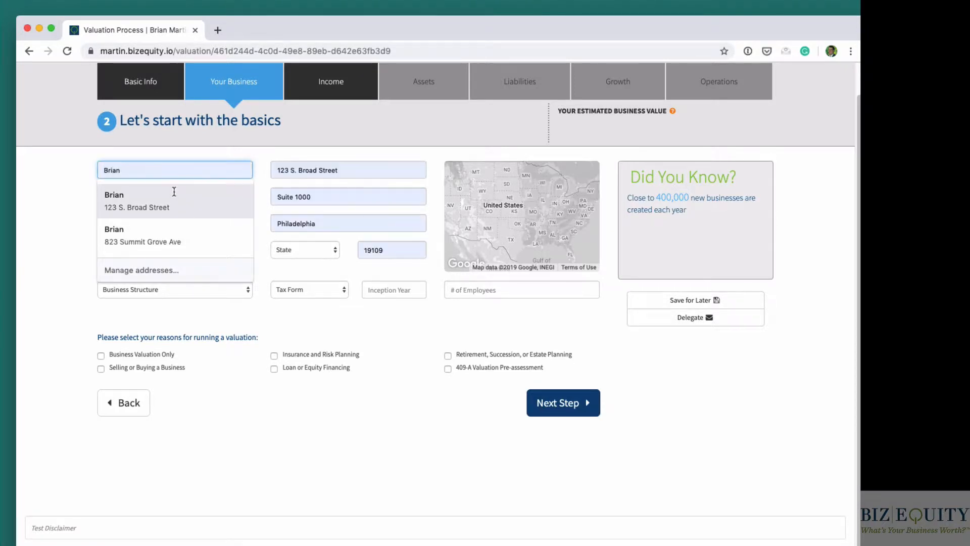
click(174, 194)
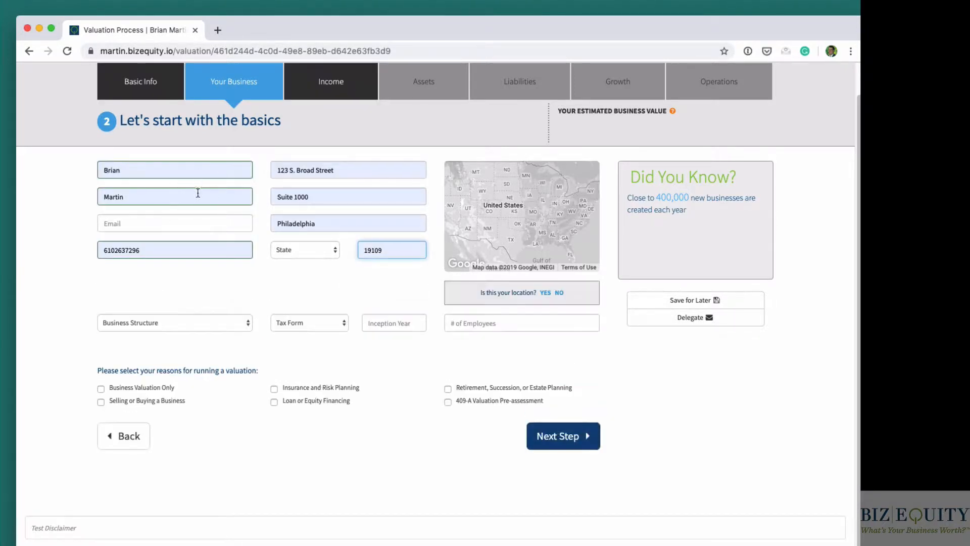
click(170, 225)
text(Brian)
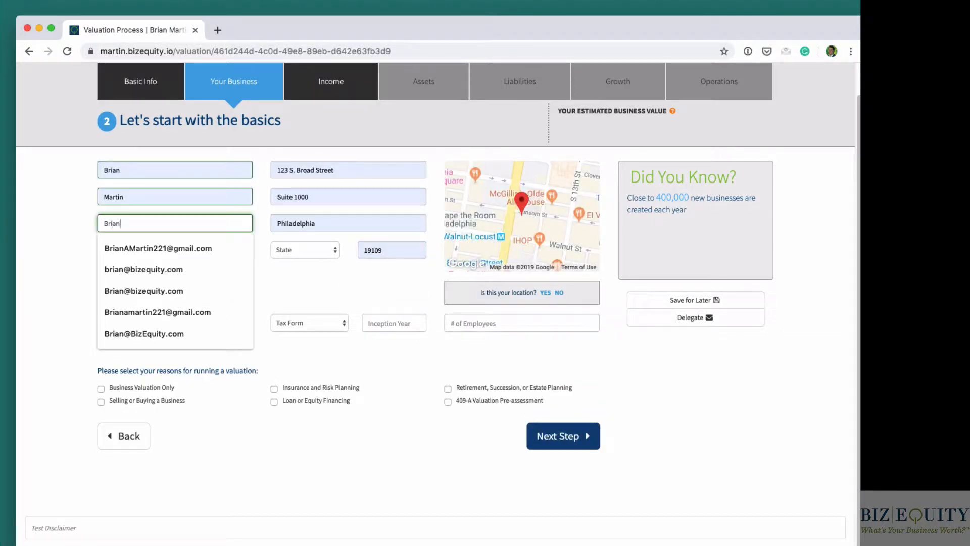
click(166, 267)
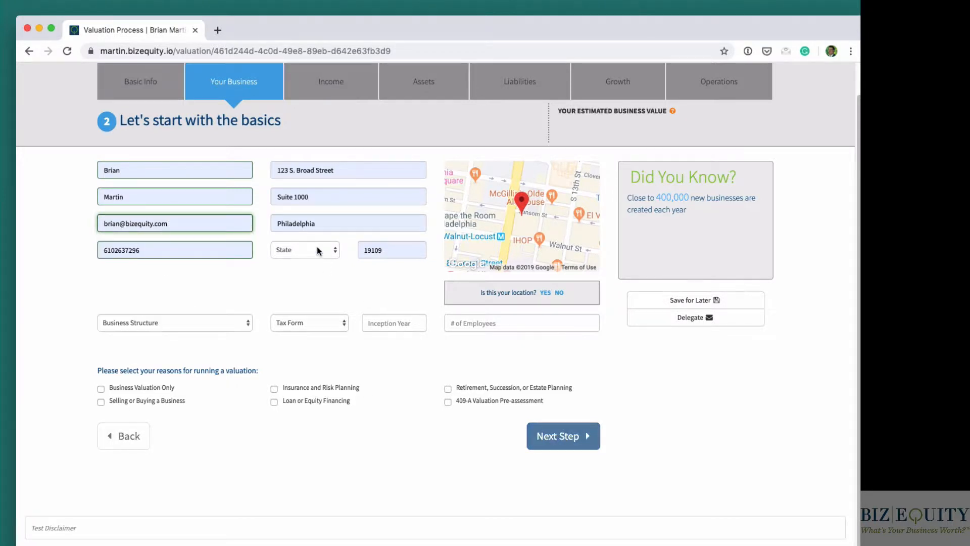
click(317, 246)
key(p)
key(Return)
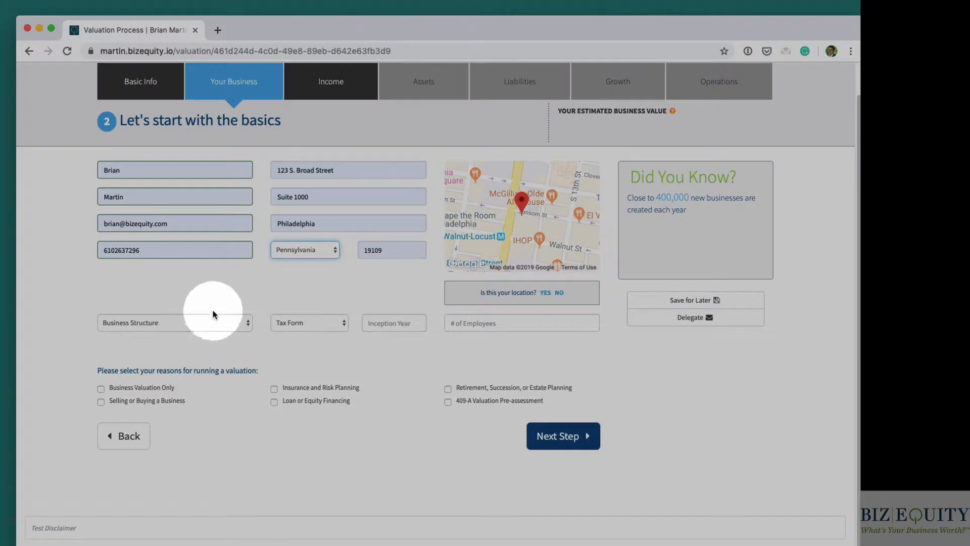
- Select LLC as the business structure and check which tax forms are offered for it
click(152, 322)
click(160, 323)
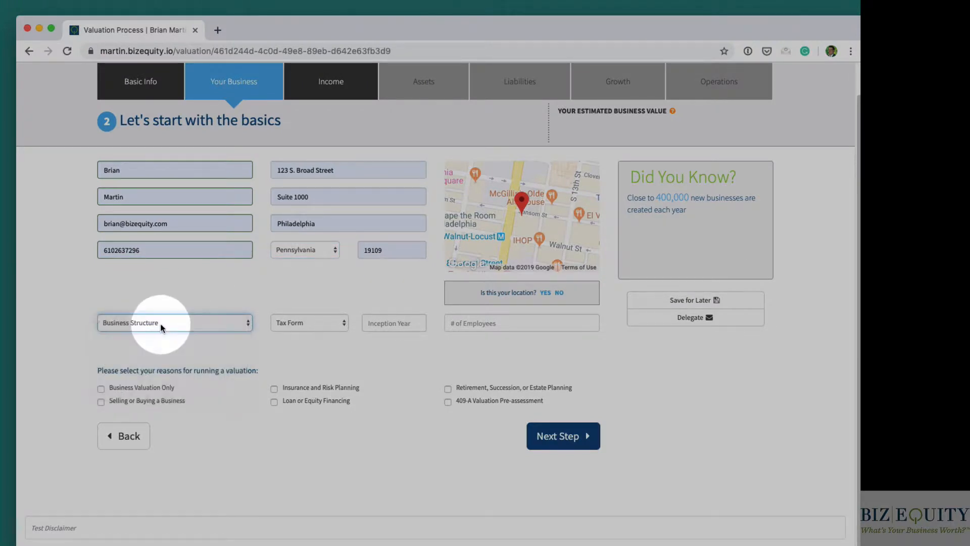
click(159, 325)
click(150, 344)
click(332, 324)
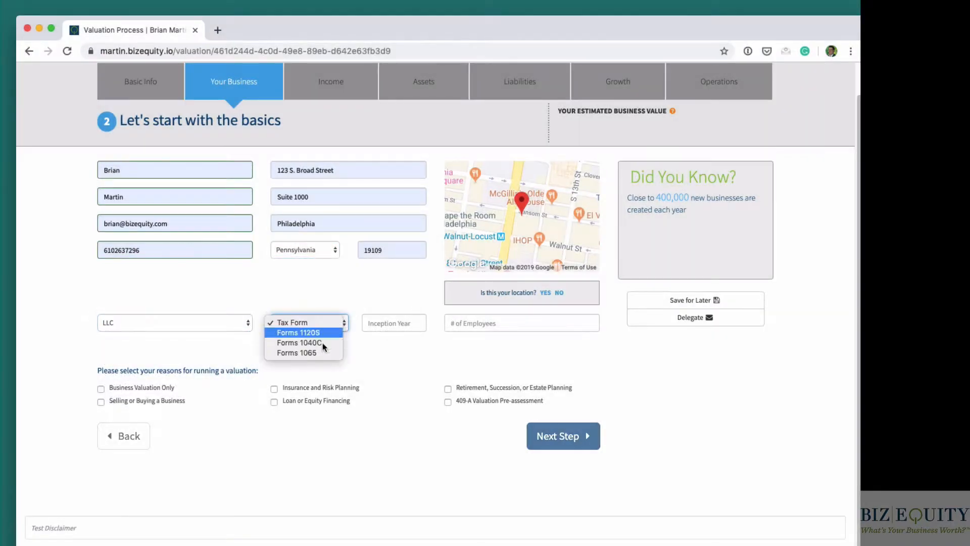
click(320, 321)
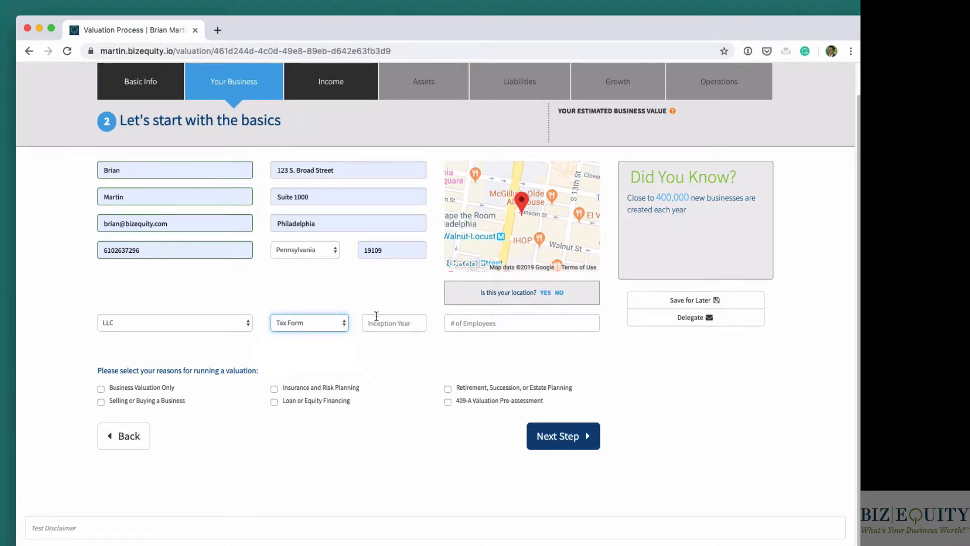
click(374, 323)
- Set the business structure to S-Corp. with Forms 1120S as the tax form
click(163, 326)
click(151, 343)
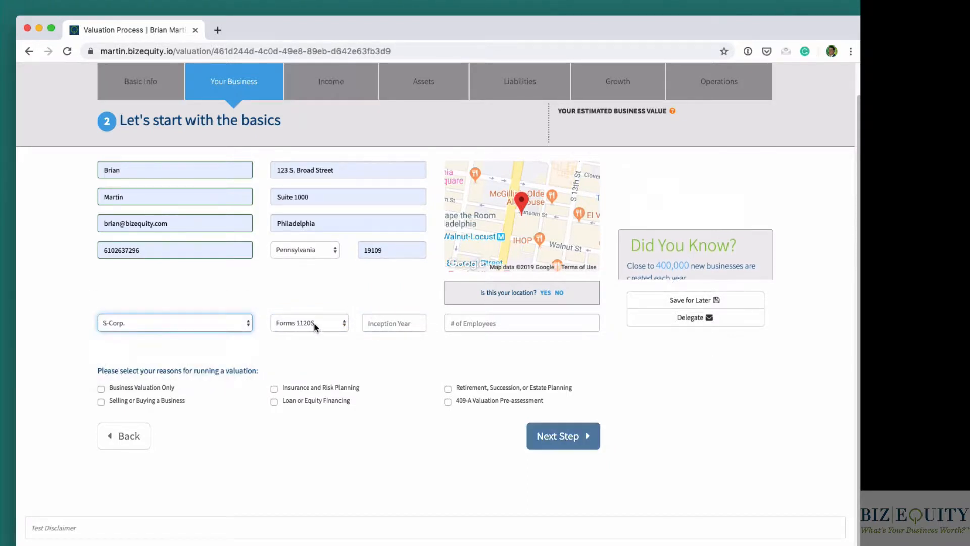
click(307, 324)
click(308, 323)
- Set the inception year to 2000 and the number of employees to 12, and continue to the income section
click(389, 321)
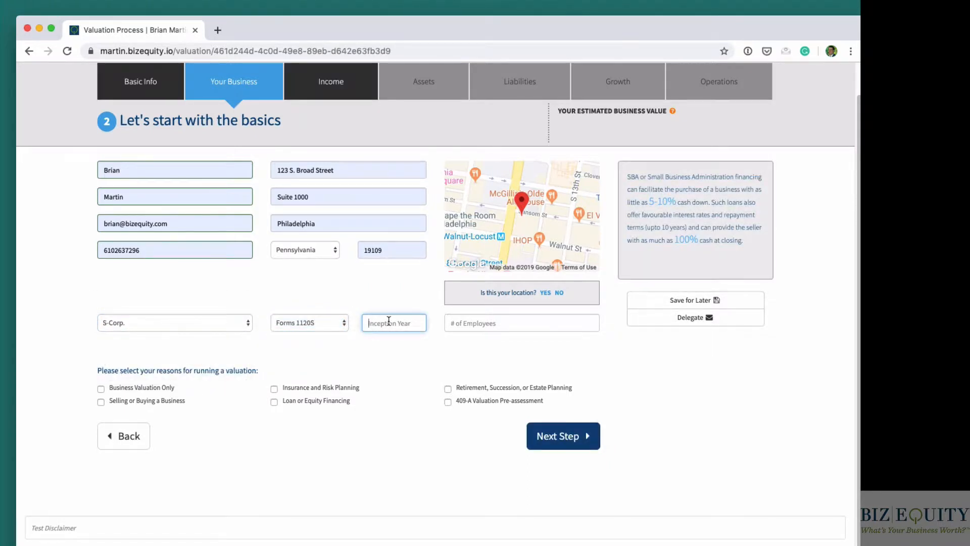
text(2000)
key(Tab)
text(12)
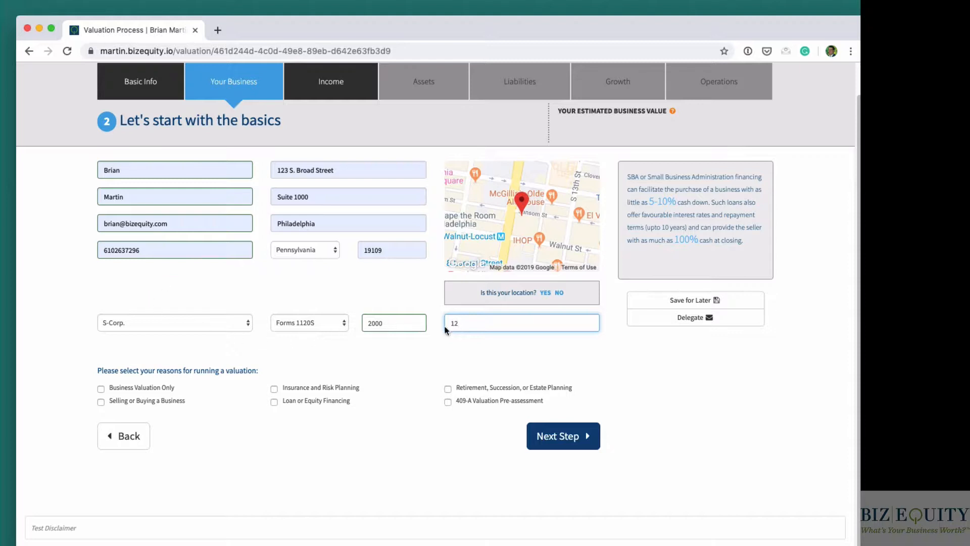
click(572, 435)
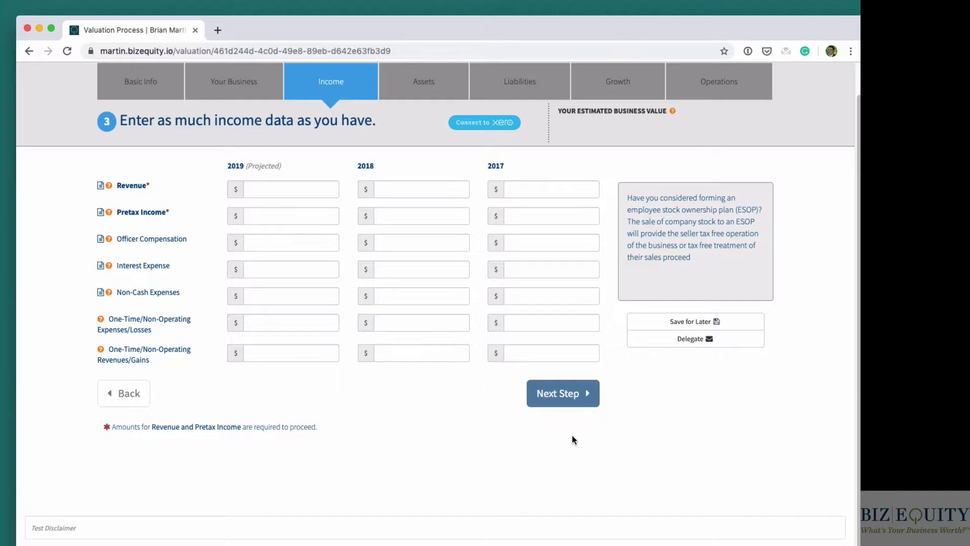
- Enter 2018 revenue of 5,000,000, pretax income of 1,200,000 and officer compensation of 600,000
click(414, 190)
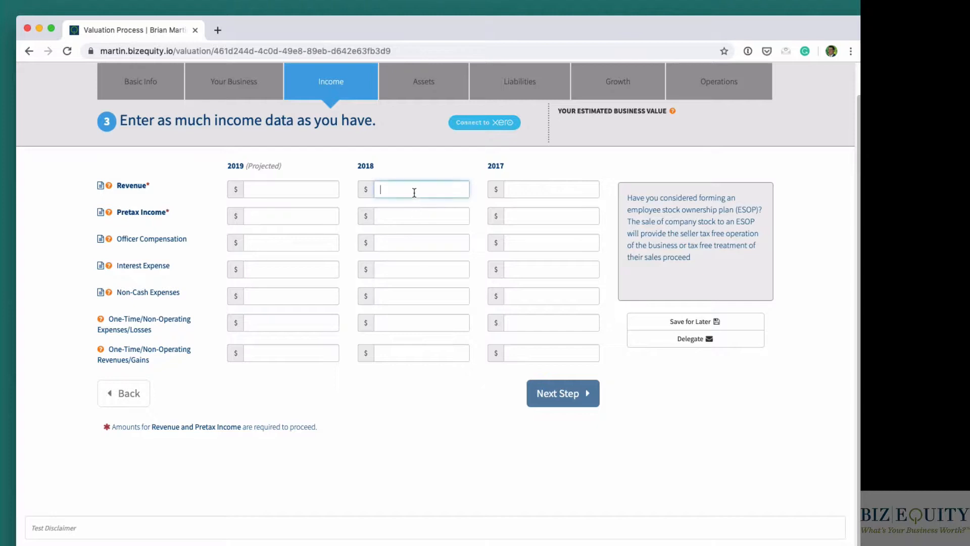
text(5,000,000)
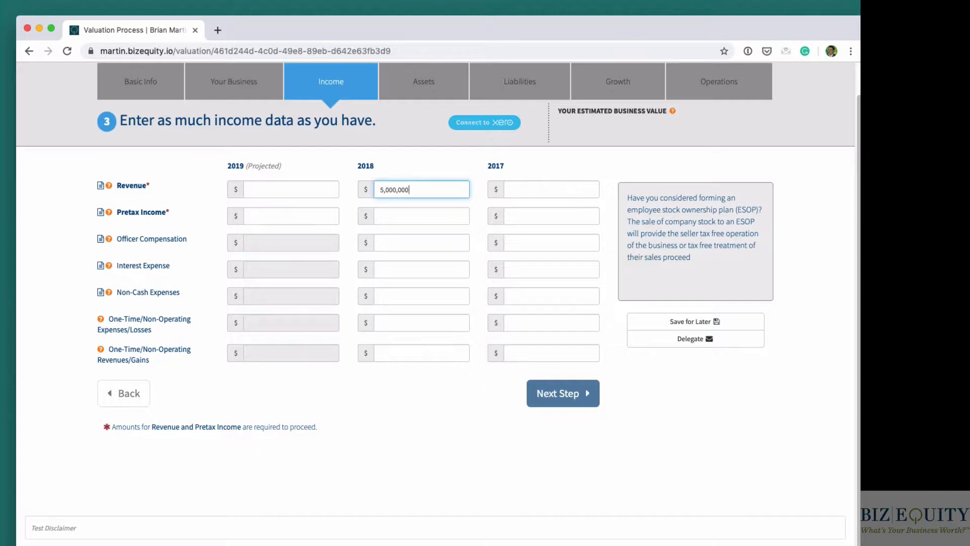
key(Tab)
text(1,200,0)
text(00)
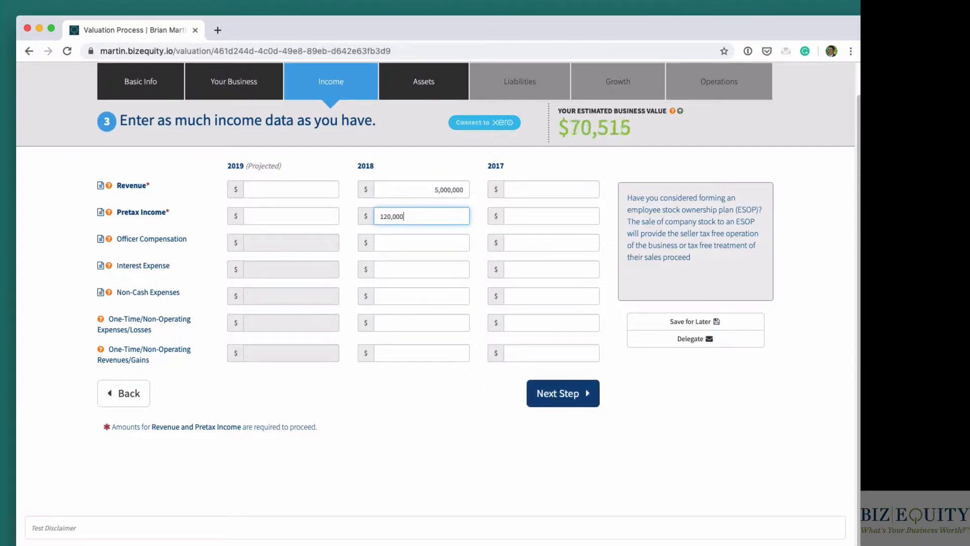
key(Tab)
text(600,000)
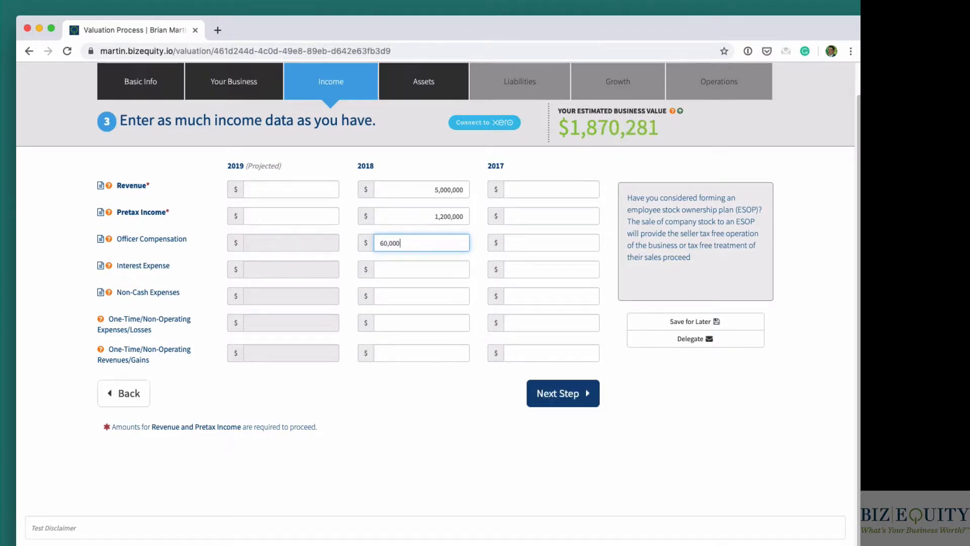
- Enter 2018 interest expense of 30,000, non-cash expenses of 6,000, one-time expenses/losses of 23,000 and one-time revenues/gains of 6,000
key(Tab)
text(30,000)
key(Tab)
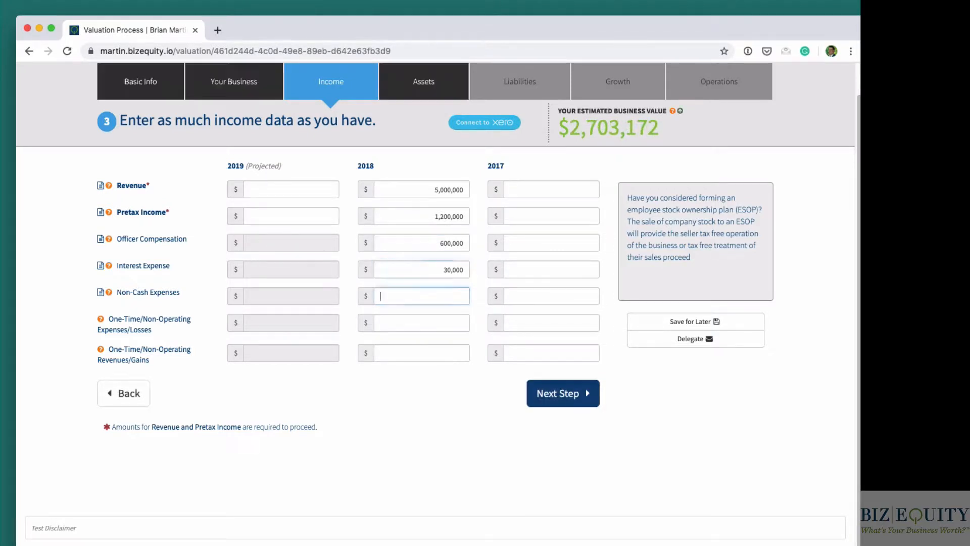
text(6000)
key(Tab)
text(23,000)
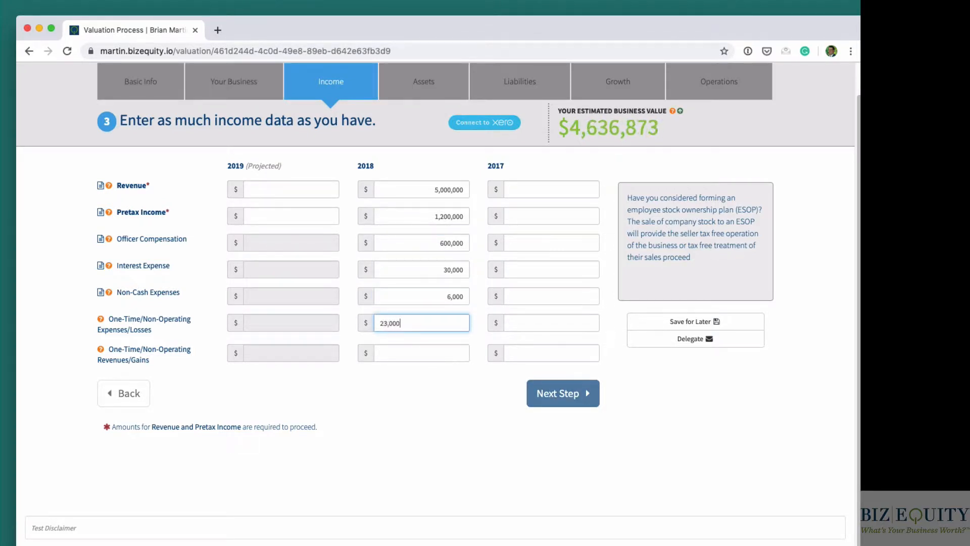
key(Tab)
text(6000)
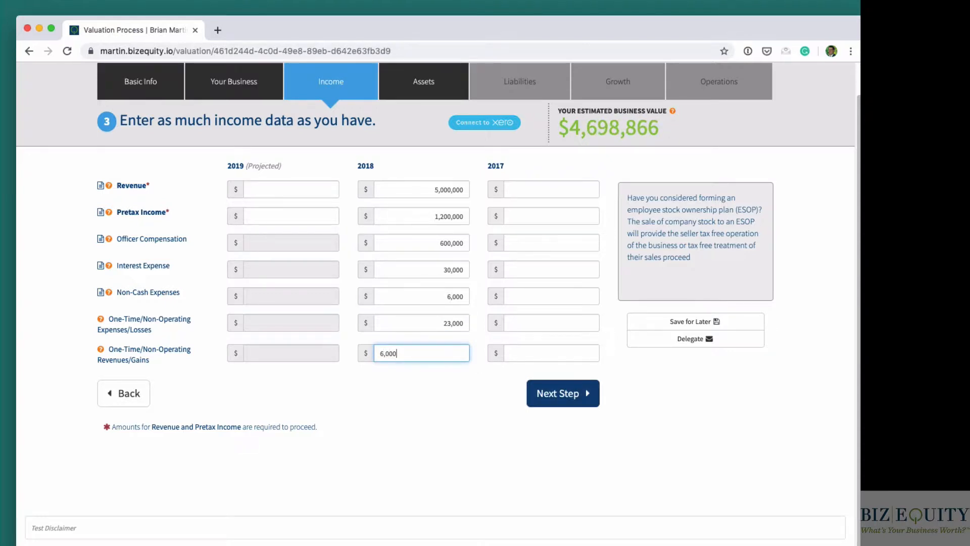
- Change the 2018 pretax income to 650,000 and commit it to the estimate
click(446, 212)
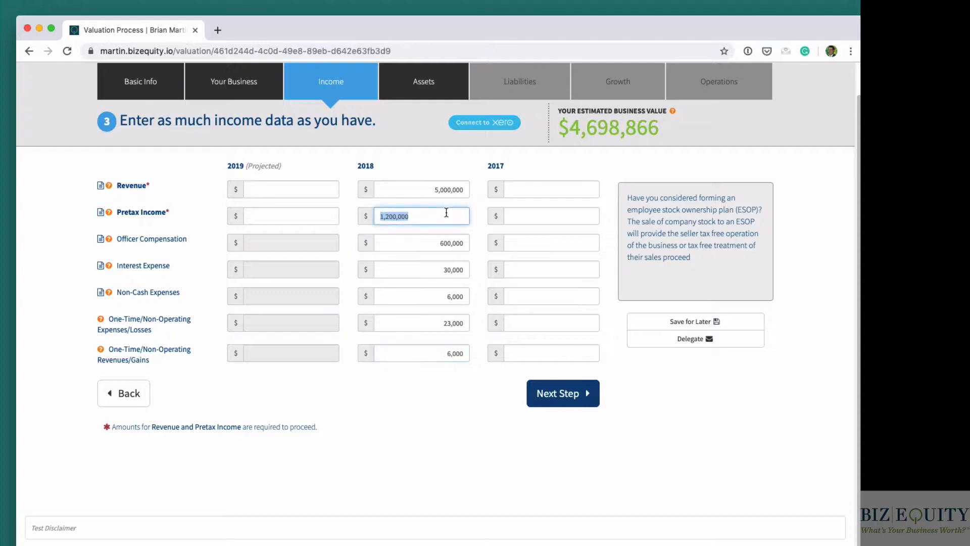
text(65)
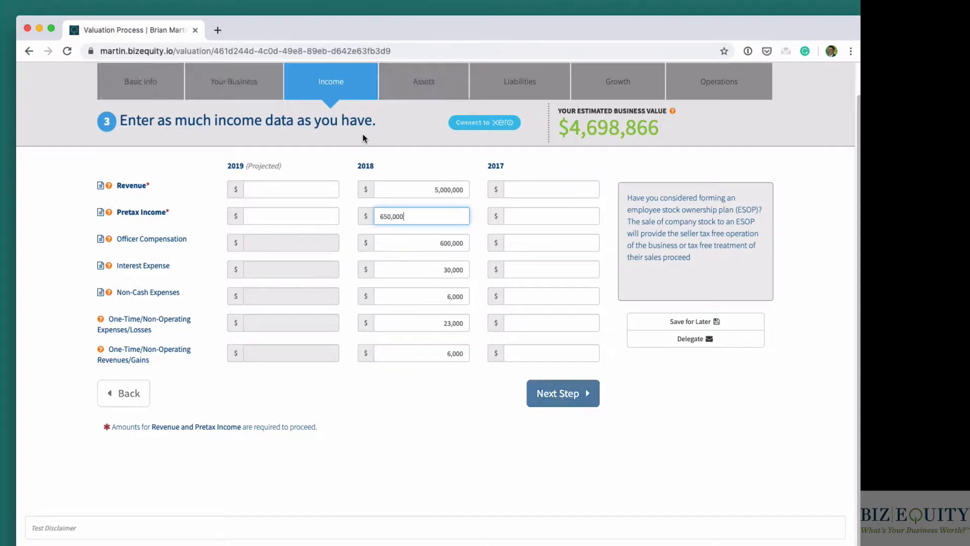
click(413, 377)
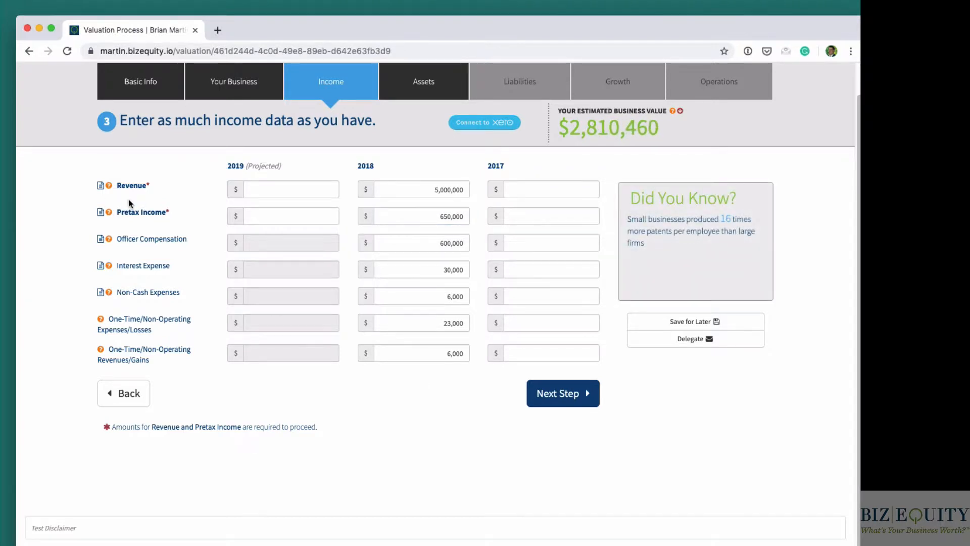
- Examine the tax-form references and help notes for the income lines, including officer compensation and the one-time expenses and revenues
mouse_move(101, 188)
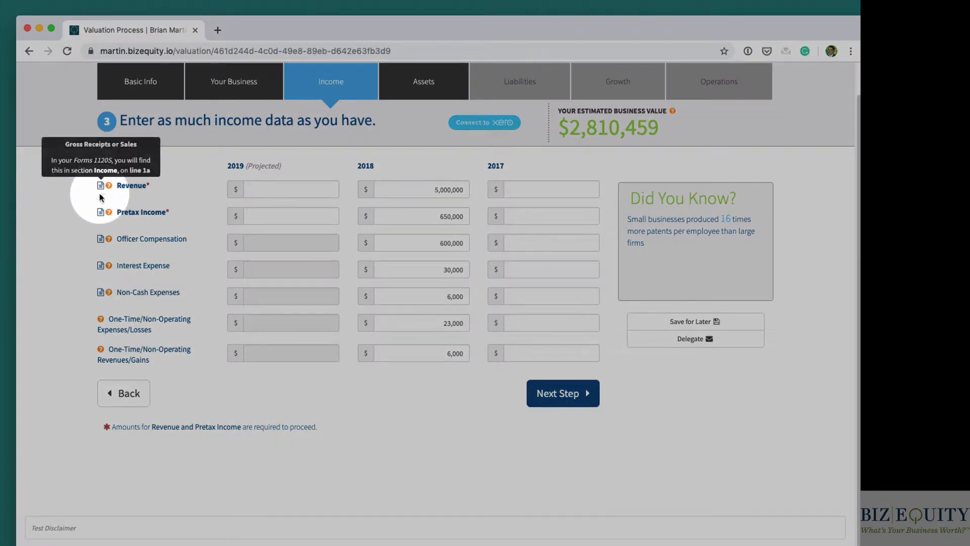
mouse_move(102, 216)
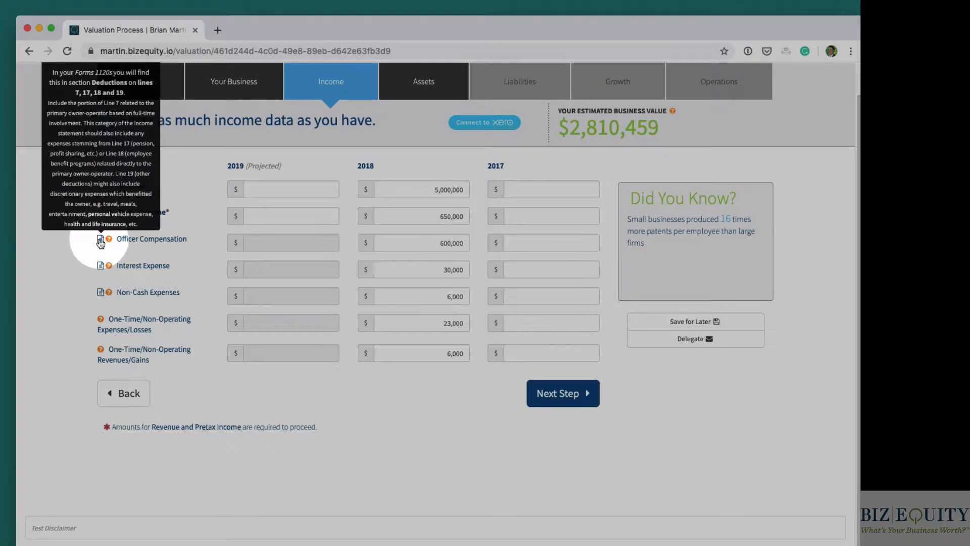
mouse_move(102, 294)
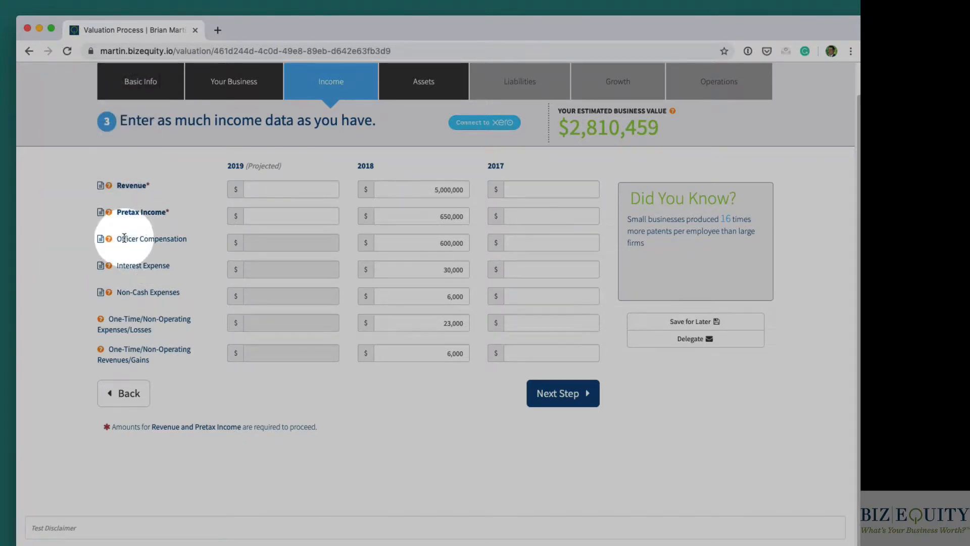
drag(117, 239, 183, 242)
click(189, 241)
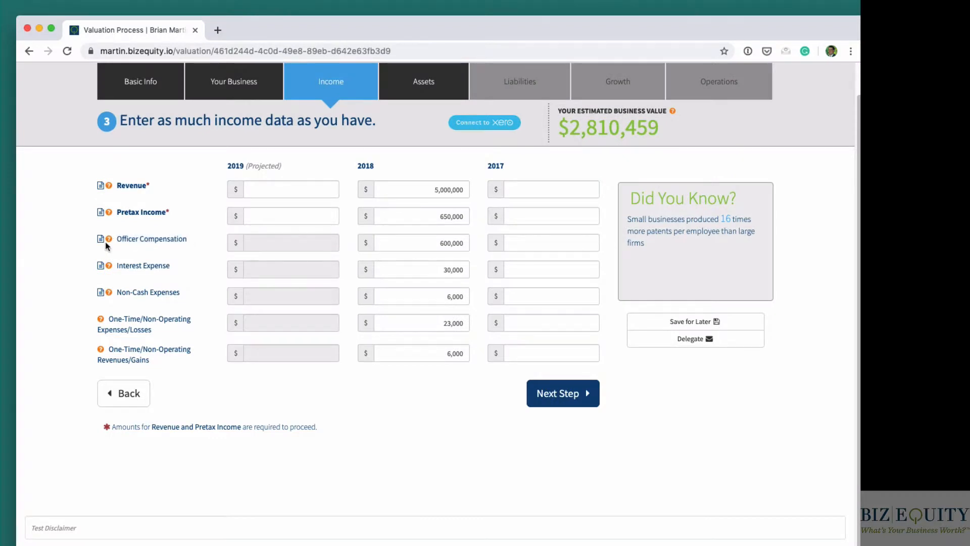
mouse_move(101, 243)
scroll(101, 246, up, 1)
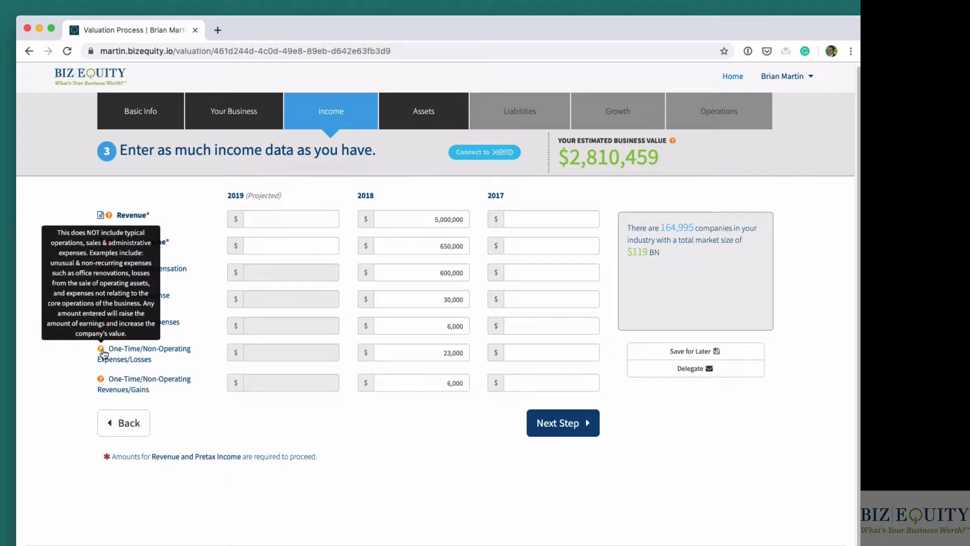
mouse_move(101, 381)
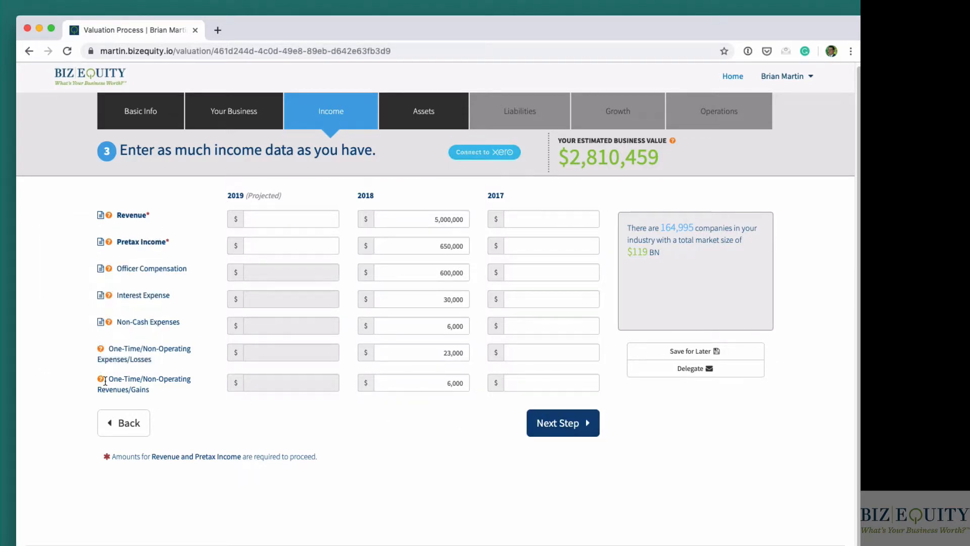
- Continue to the assets section and enter 2018 cash of 500,000, accounts receivable of 60,000 and inventory of 23,000
click(589, 425)
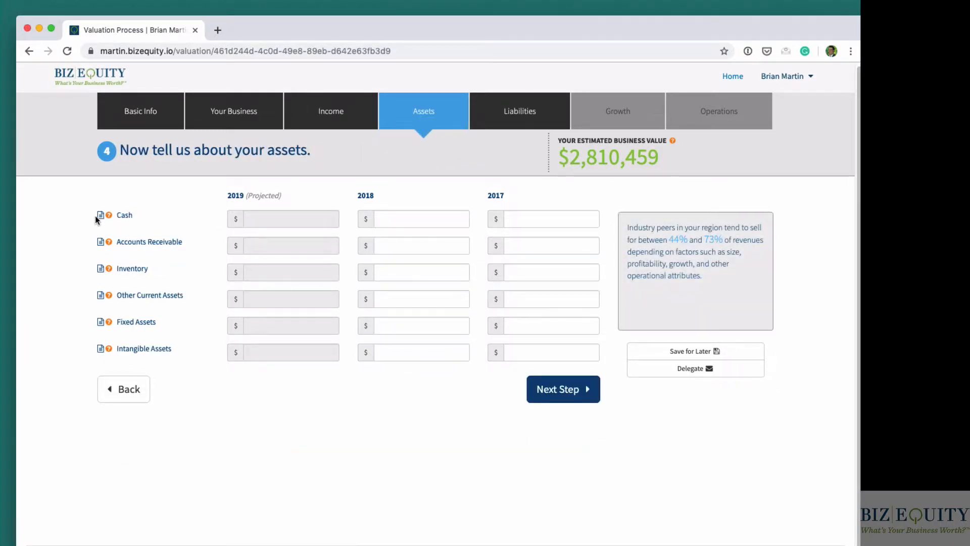
click(428, 217)
text(500,000)
key(Tab)
text(60000)
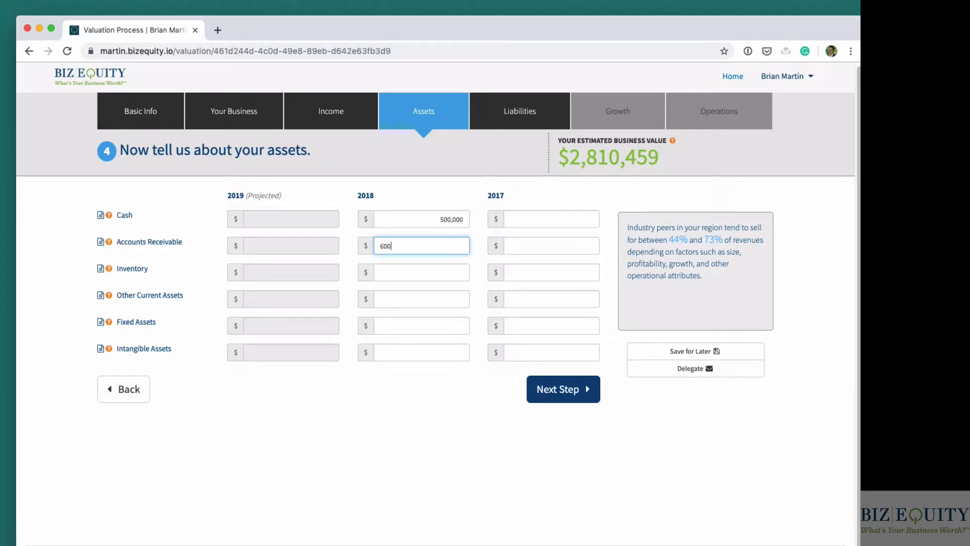
key(Tab)
text(23000)
- Enter 2018 other current assets of 2,000, fixed assets of 6,000 and intangible assets of 23,000
key(Tab)
text(2000)
key(Tab)
text(6000)
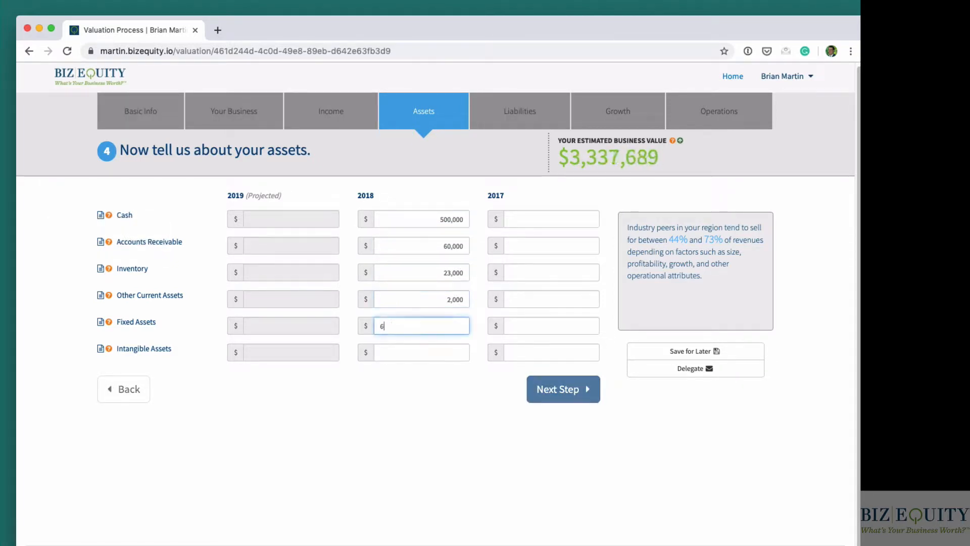
key(Tab)
text(23000)
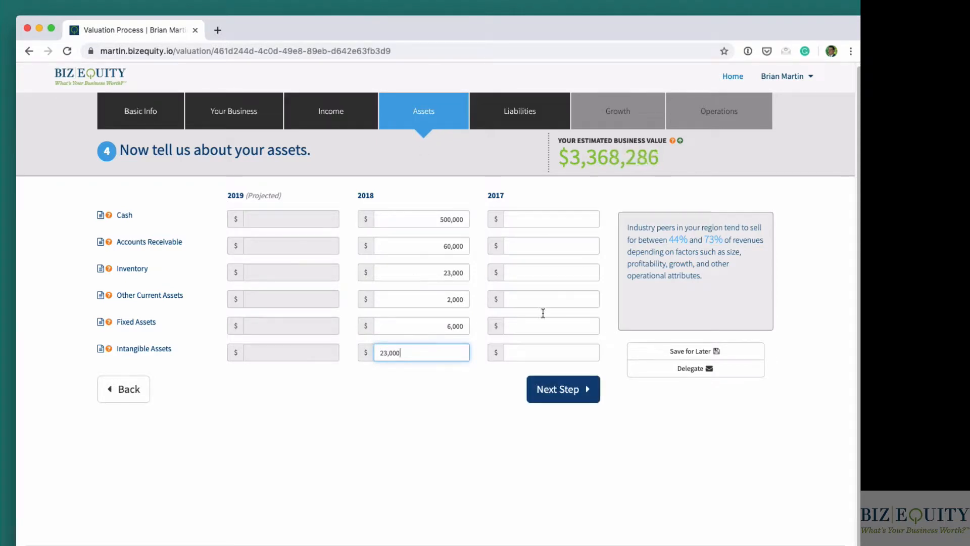
- Review the Save for Later form and its e-mail address field, and close it without sending the link
click(685, 356)
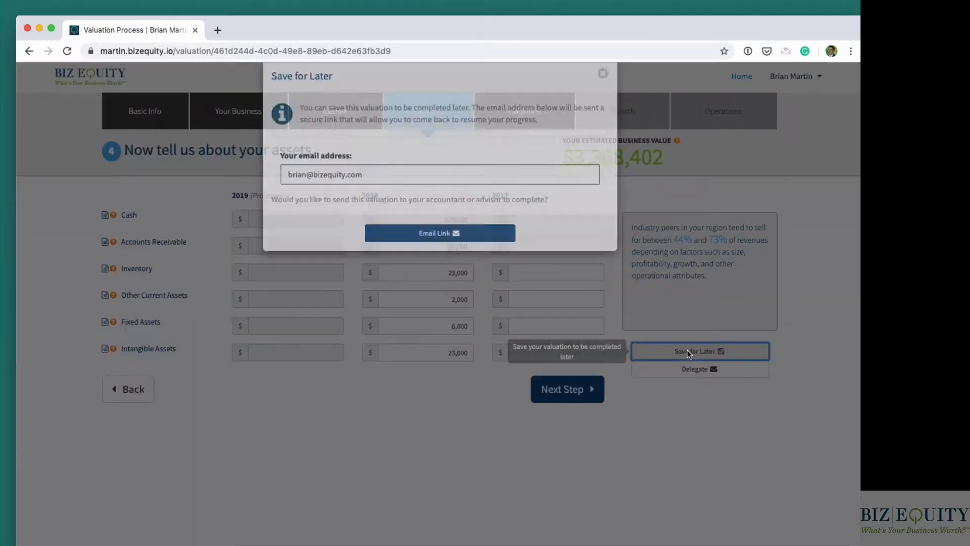
drag(401, 195, 206, 194)
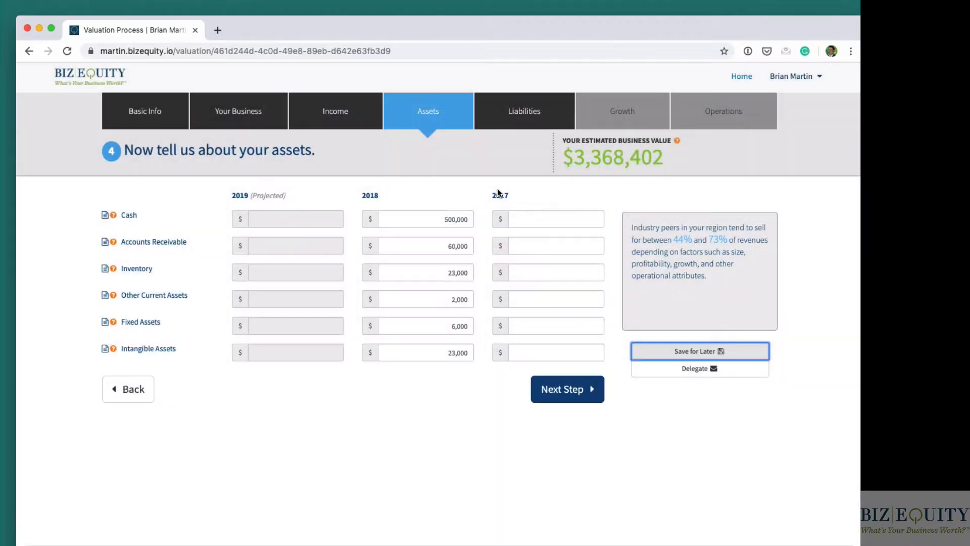
click(718, 350)
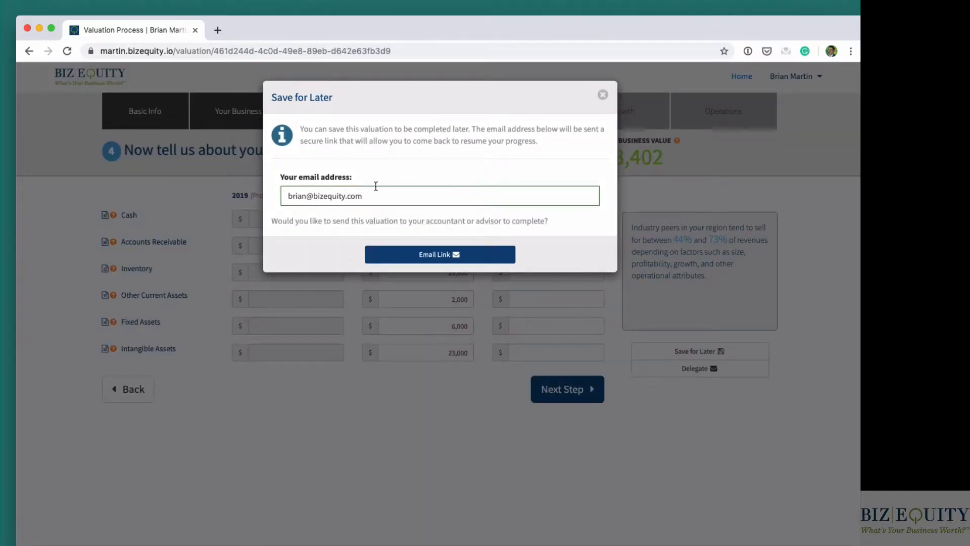
drag(367, 195, 283, 195)
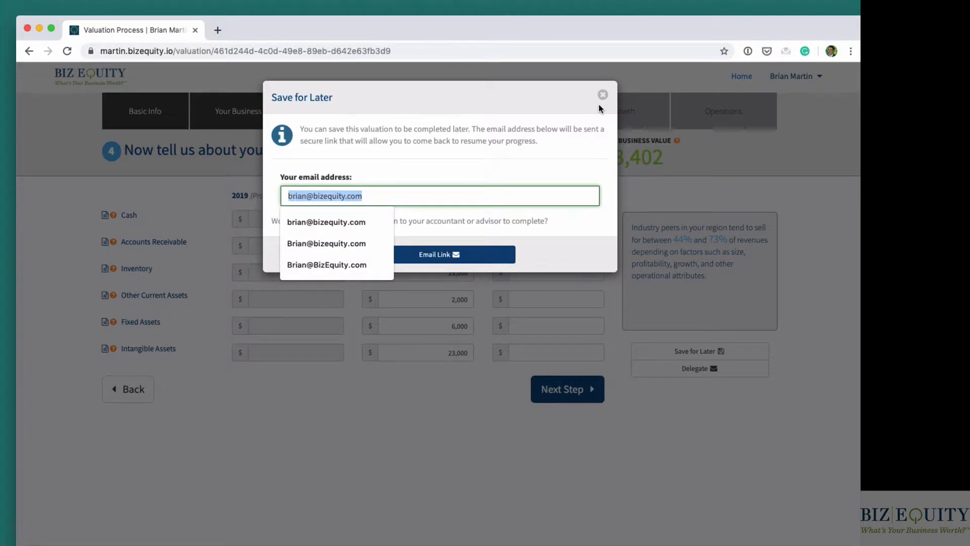
click(603, 95)
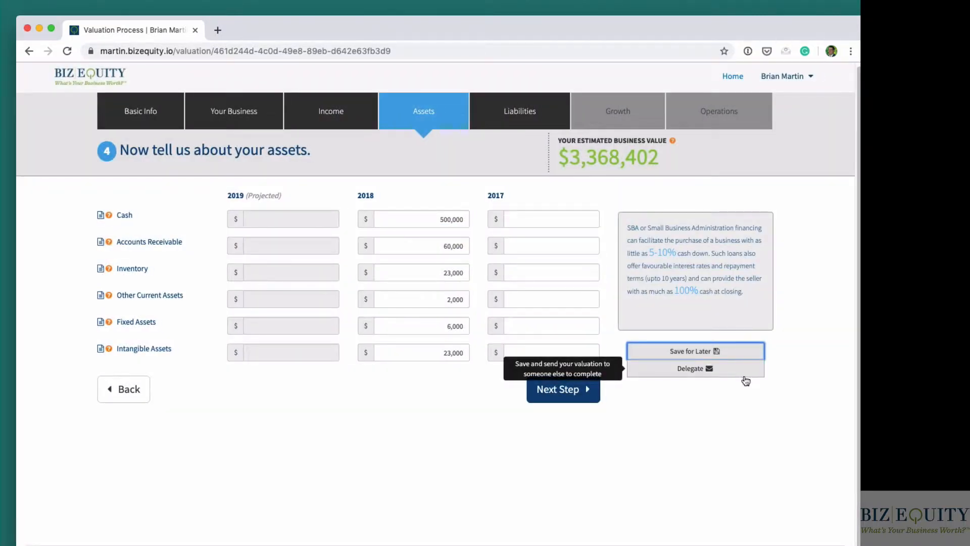
- Review the Delegate form and its recipient role options, trying Accountant, and close it without sending the link
click(721, 369)
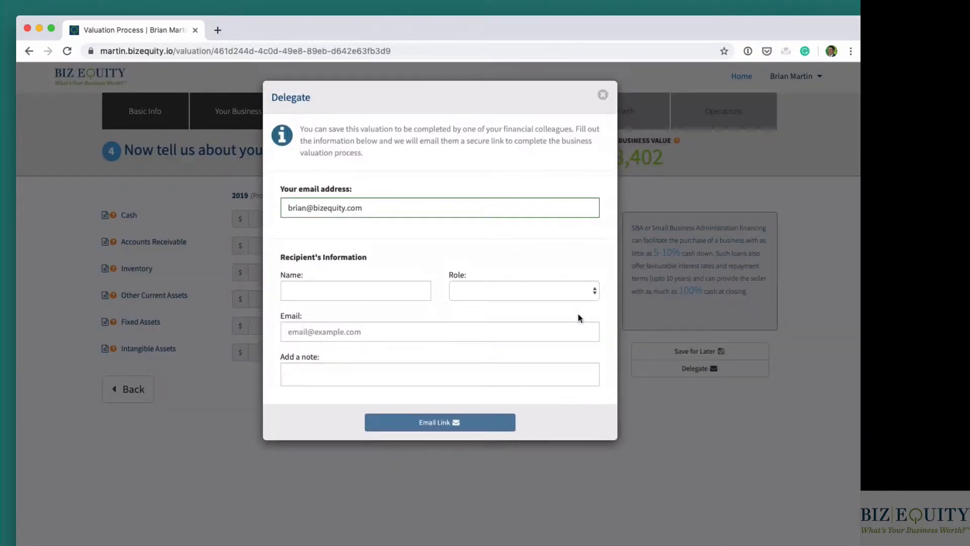
click(517, 289)
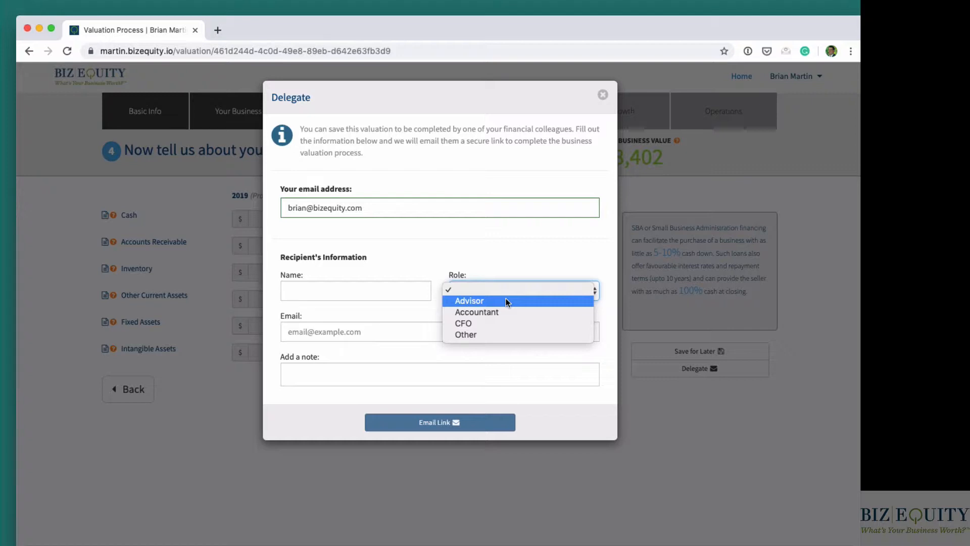
click(502, 312)
click(489, 290)
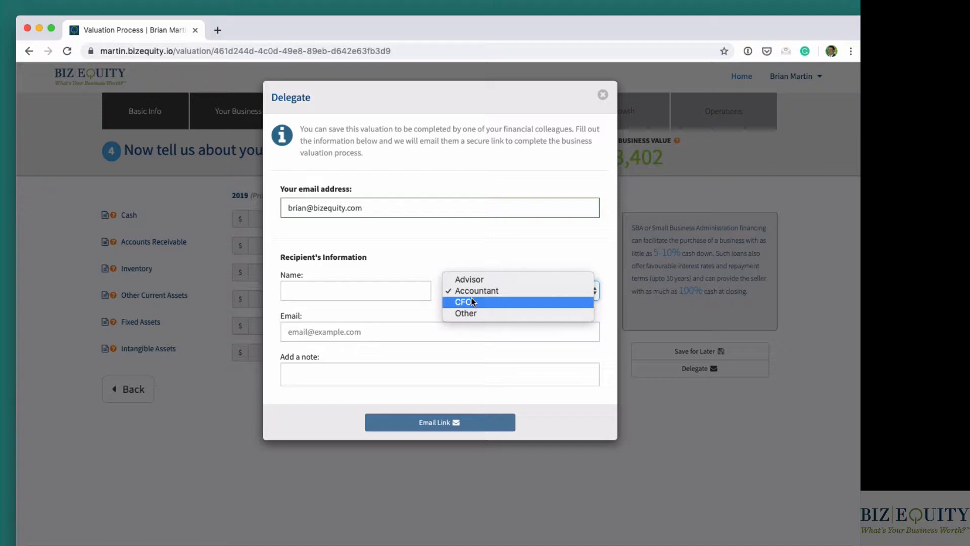
click(472, 241)
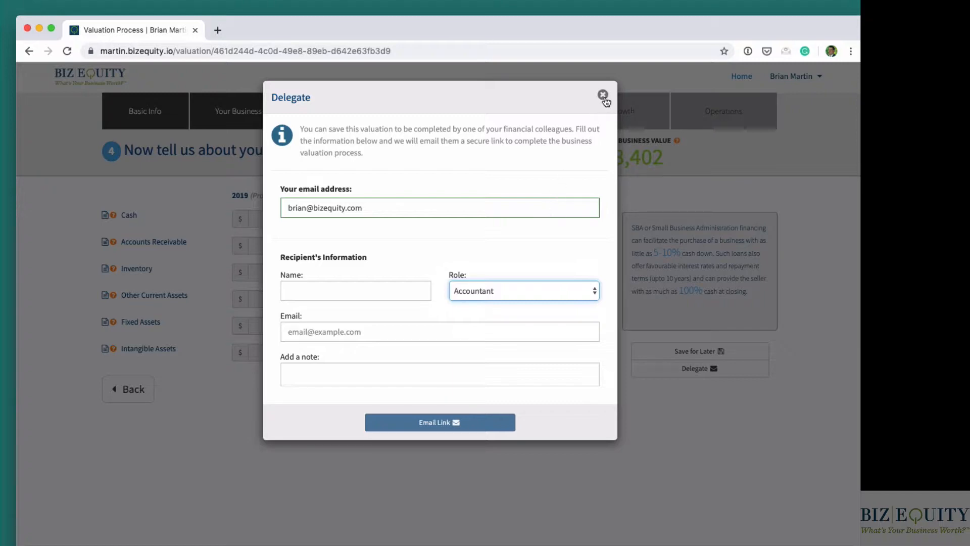
click(603, 95)
- Continue to the liabilities section and enter 2018 accounts payable of 500,000 and other short-term liabilities of 23,000
click(573, 396)
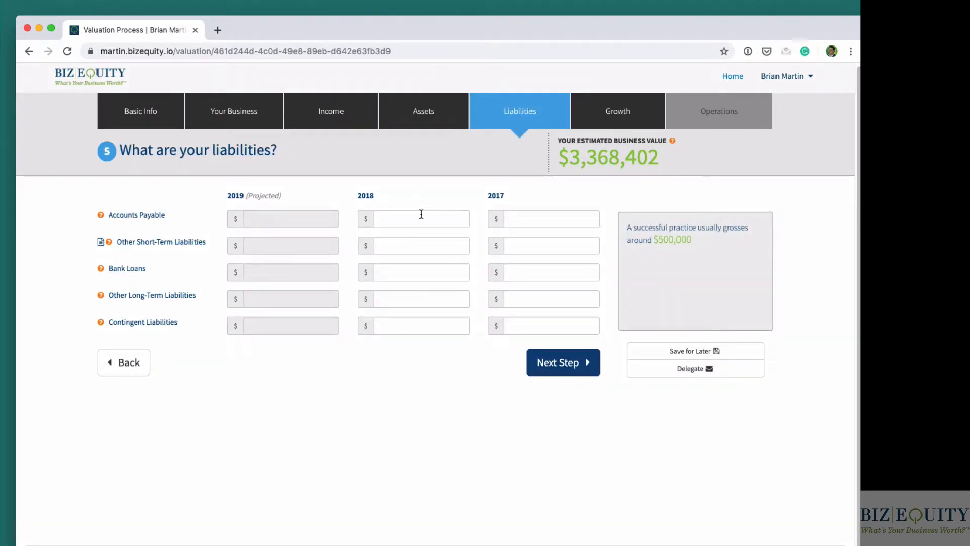
click(421, 214)
text(5000000)
key(Tab)
text(2)
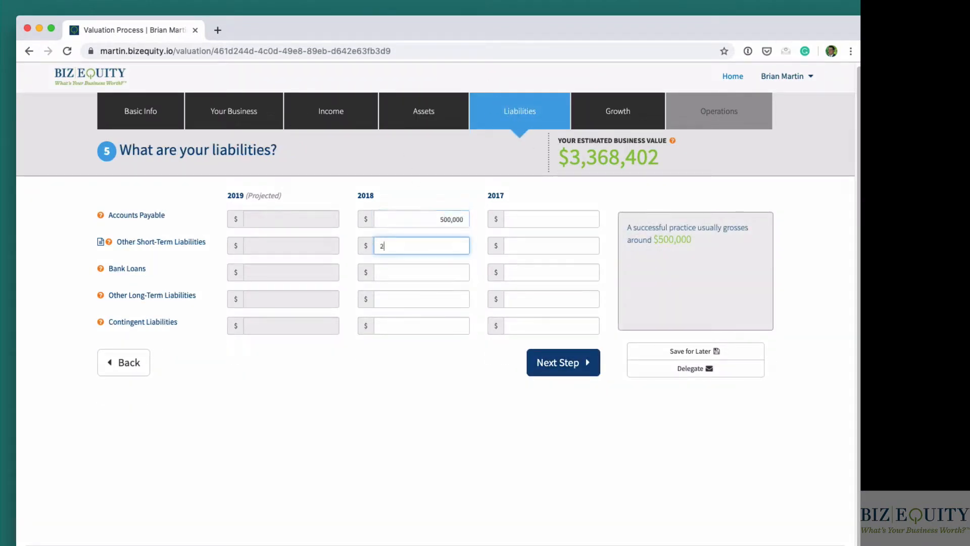
text(,3000)
- Enter 2018 bank loans of 60,000 and other long-term liabilities of 23,000
key(Tab)
text(60000)
key(Tab)
text(23000)
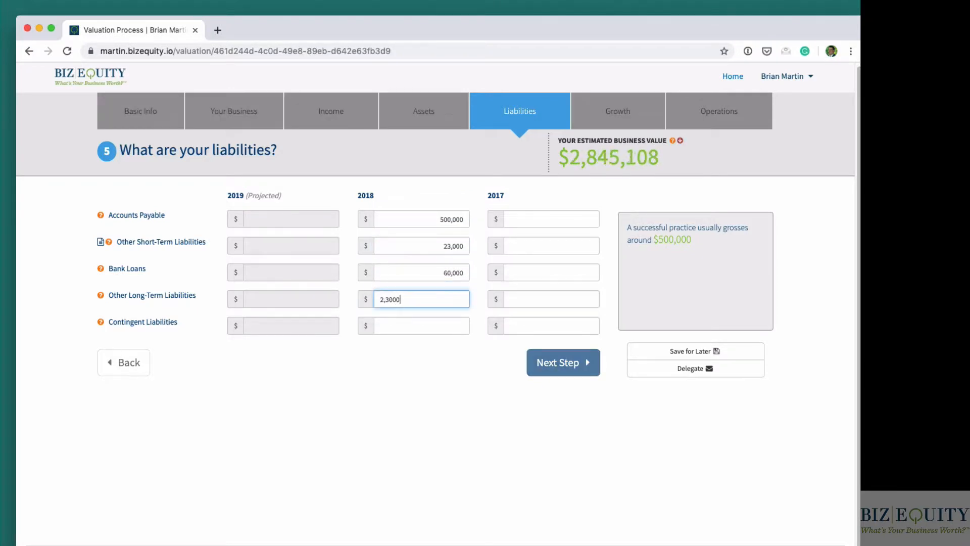
- Enter 2018 contingent liabilities of 60,000 and continue to the growth section
key(Tab)
text(6000)
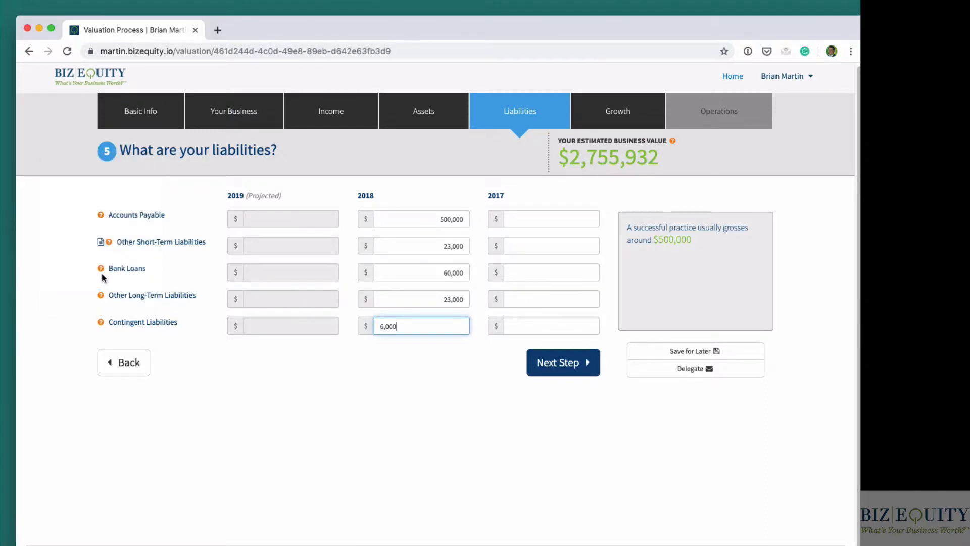
mouse_move(101, 269)
mouse_move(101, 217)
text(0)
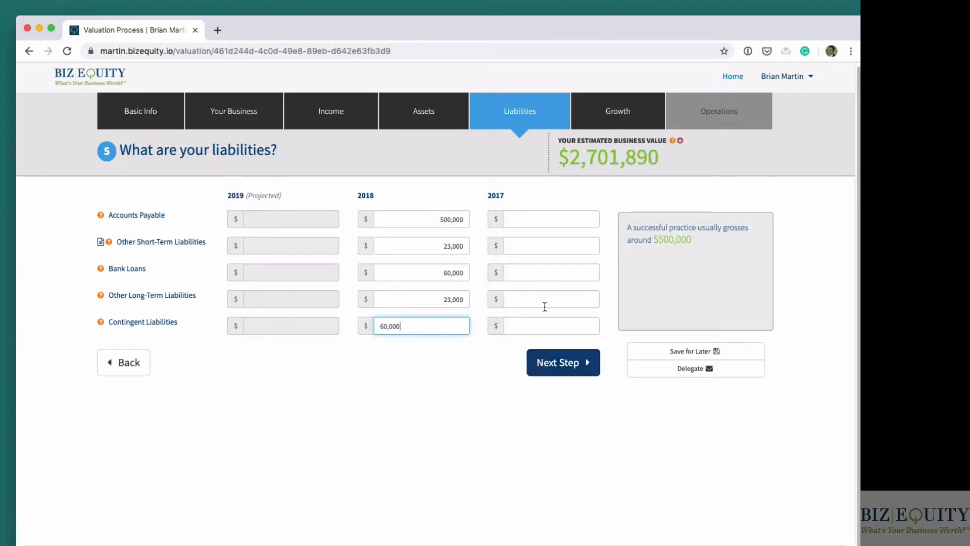
click(581, 365)
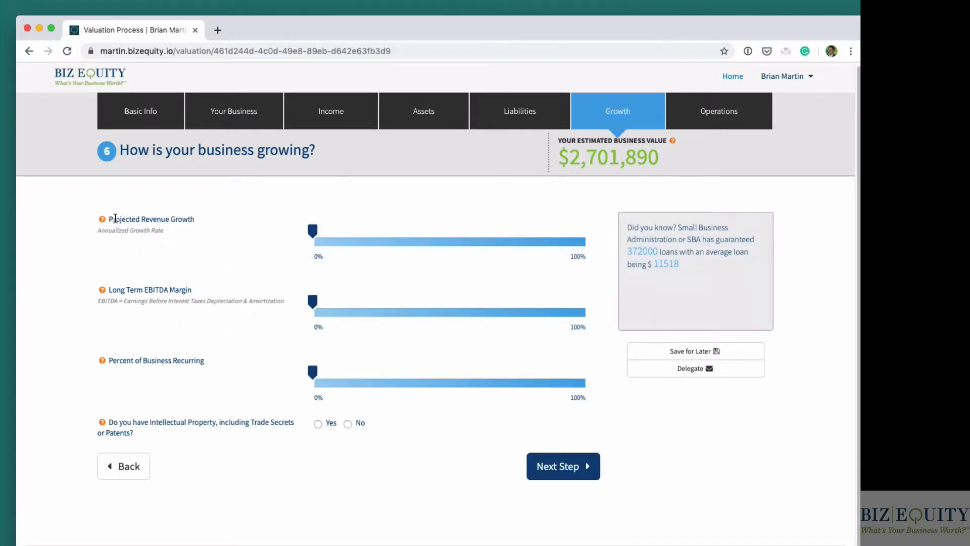
- Set projected revenue growth to about 10%, long-term EBITDA margin to about 5% and percent of business recurring to about 70%
drag(116, 218, 214, 231)
click(214, 231)
drag(336, 234, 343, 234)
drag(111, 290, 184, 289)
click(217, 293)
drag(313, 303, 329, 302)
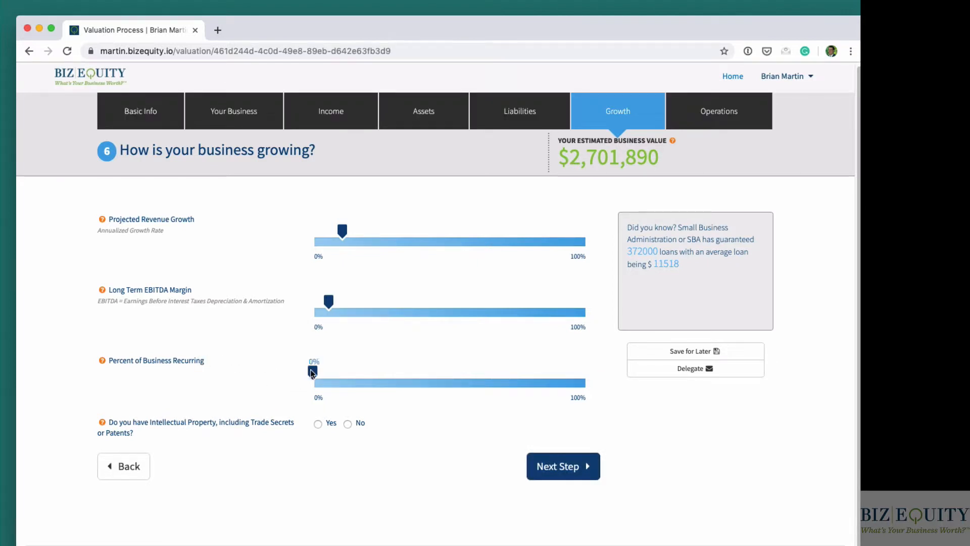
drag(311, 373, 403, 377)
drag(479, 378, 496, 375)
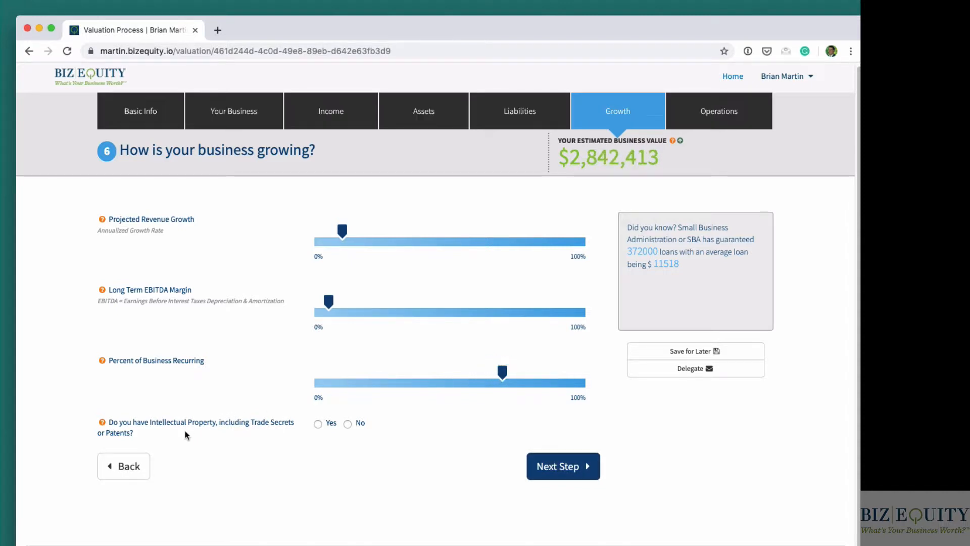
- Answer No to having intellectual property, trade secrets or patents, and continue to the operations section
drag(184, 433, 117, 418)
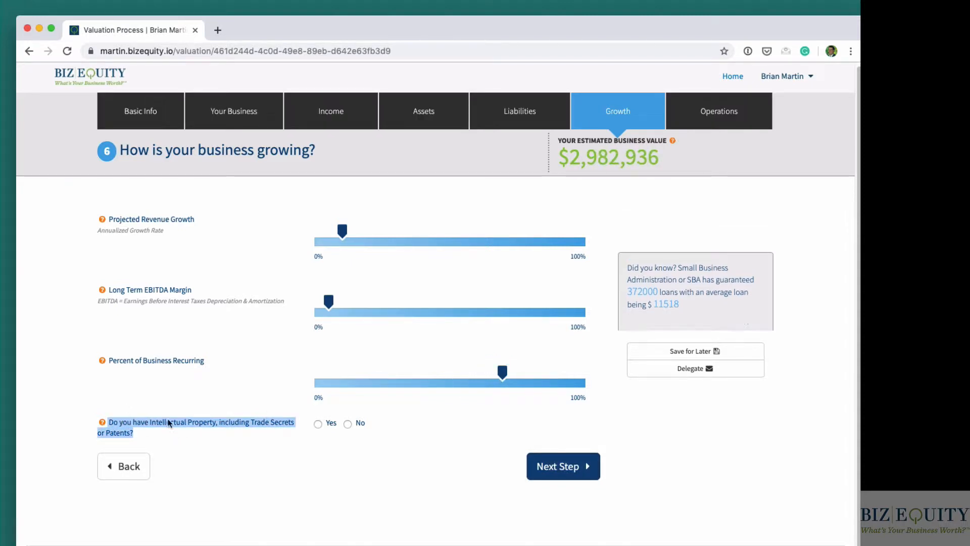
click(318, 425)
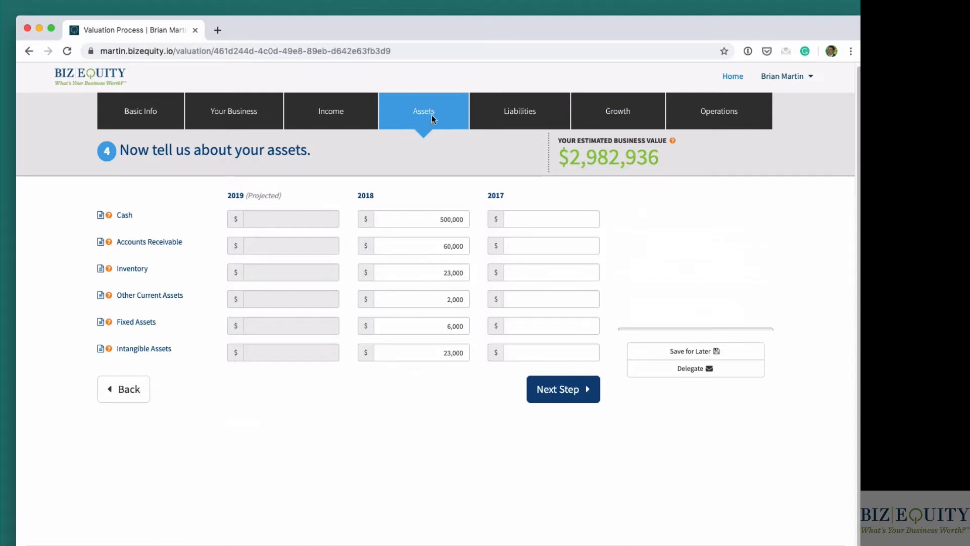
click(631, 120)
click(361, 427)
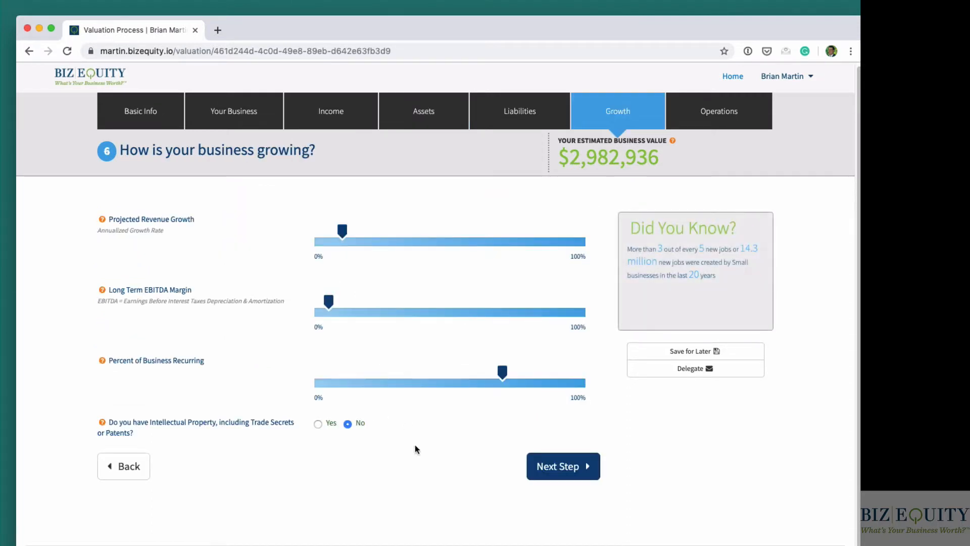
click(577, 474)
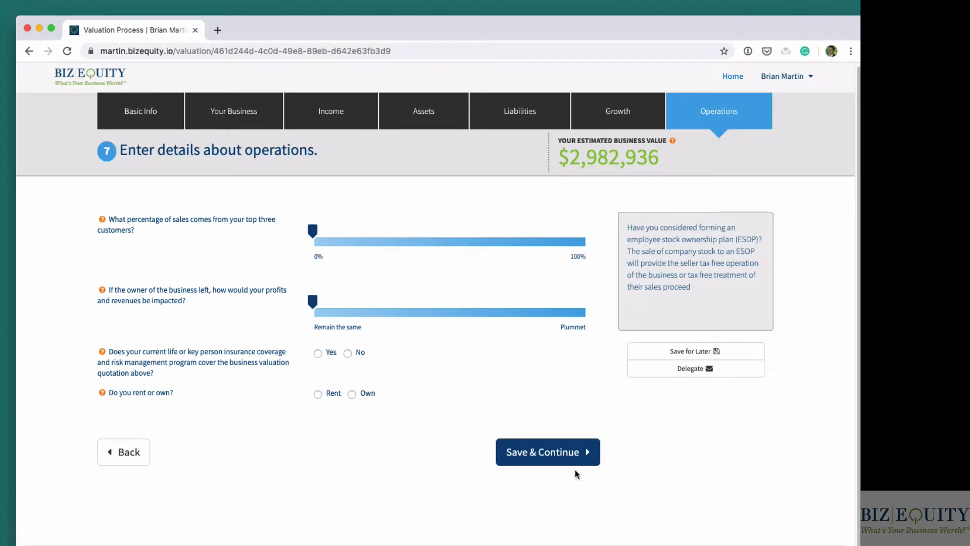
- Set the top three customers' share of sales to about 20% and the impact of the owner leaving to Fall Substantially
drag(312, 231, 367, 233)
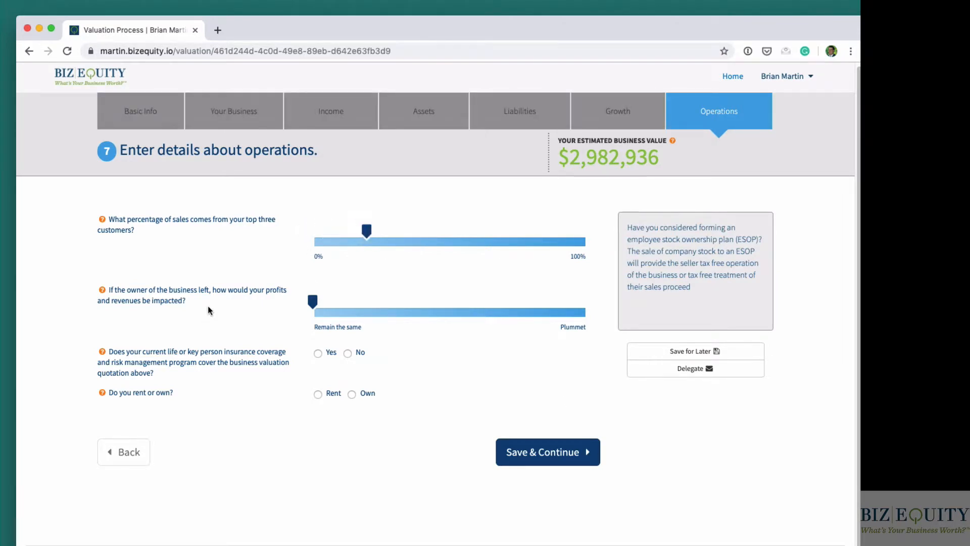
drag(185, 301, 119, 283)
click(133, 274)
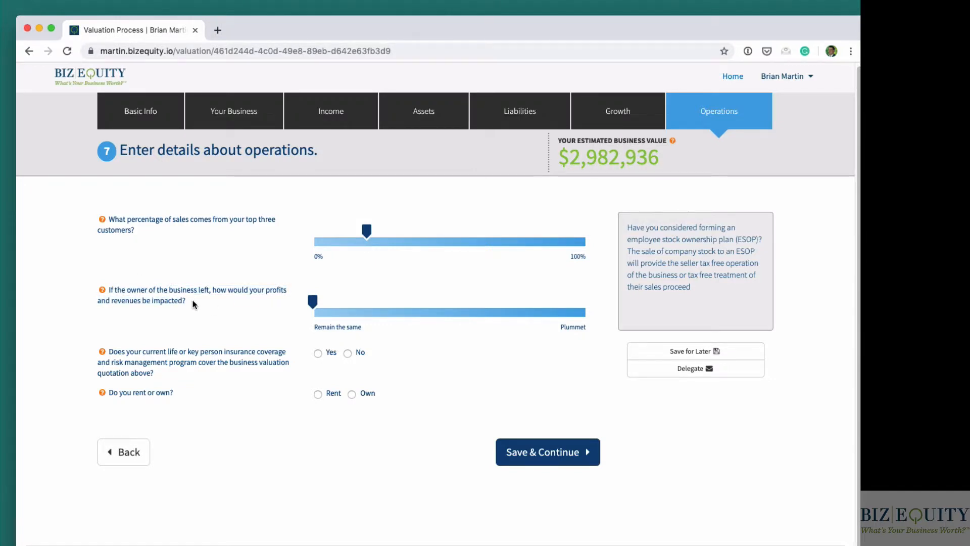
drag(194, 304, 89, 279)
click(193, 279)
drag(322, 305, 511, 307)
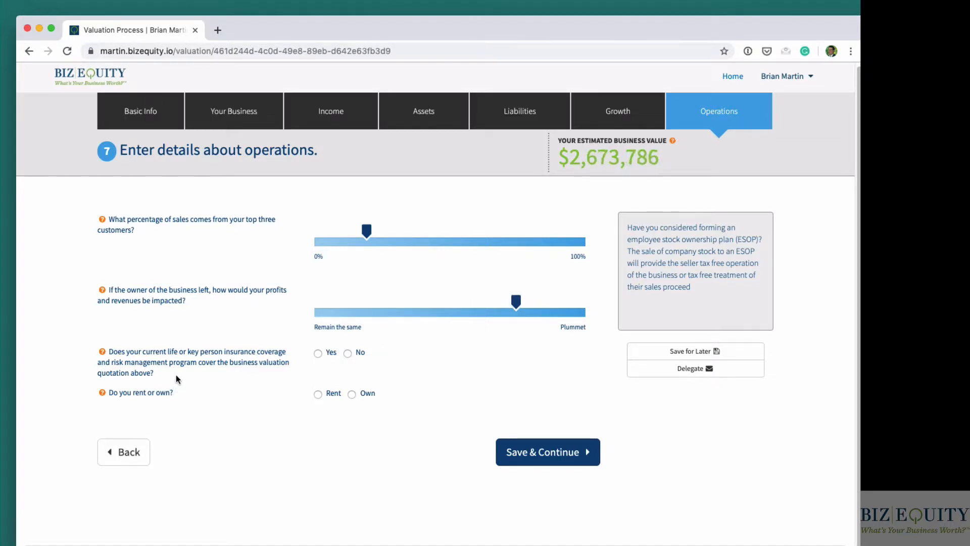
- Answer No to the life or key person insurance coverage question and choose Own for the business property
drag(115, 350, 215, 374)
click(214, 374)
scroll(599, 411, up, 1)
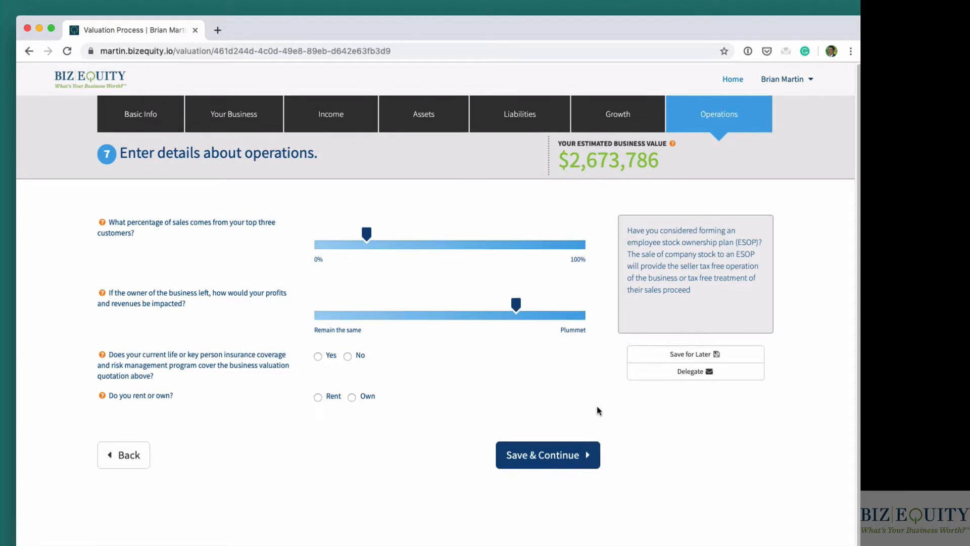
click(360, 361)
drag(110, 396, 177, 395)
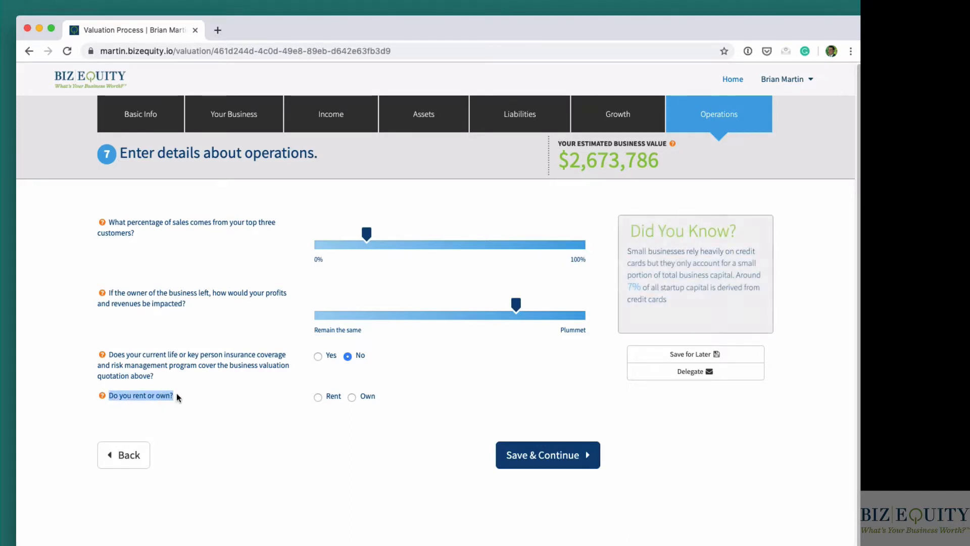
click(178, 393)
click(353, 397)
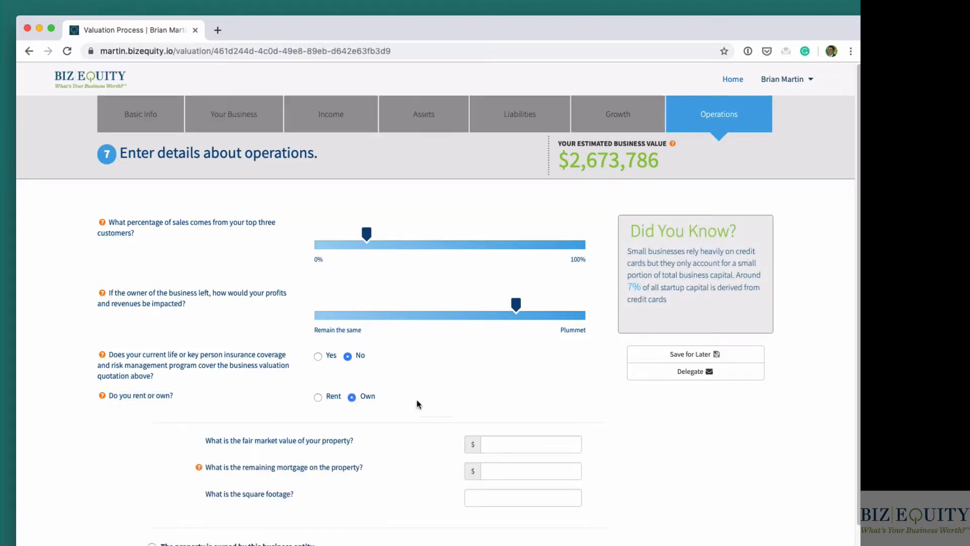
- Enter a property fair market value of 900,000, a remaining mortgage of 150,000 and a square footage of 5,000
click(507, 449)
text(90)
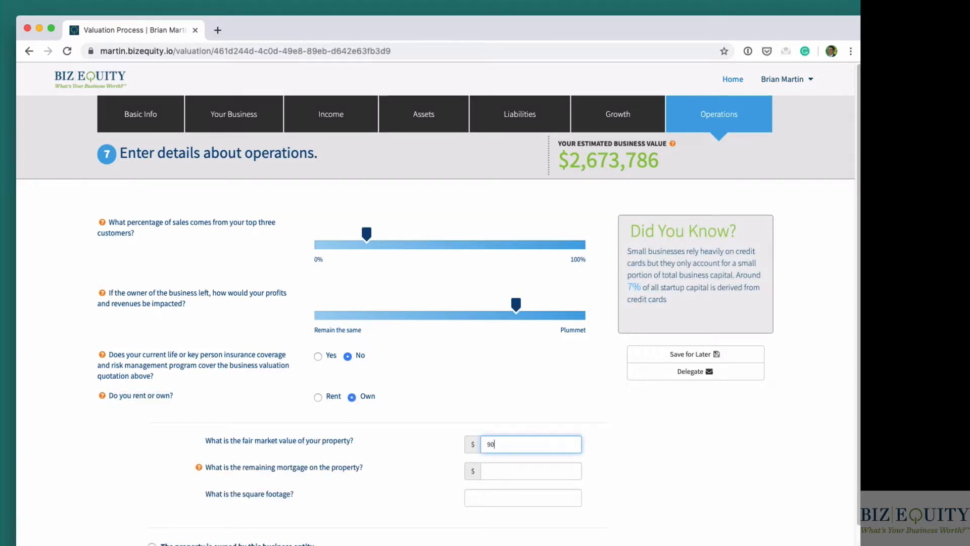
text(0,000)
click(503, 475)
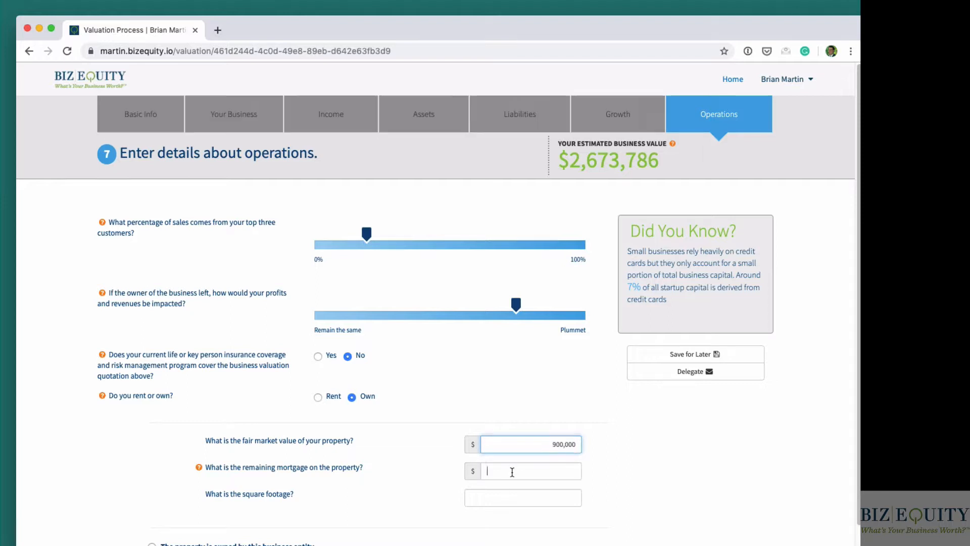
text(15000)
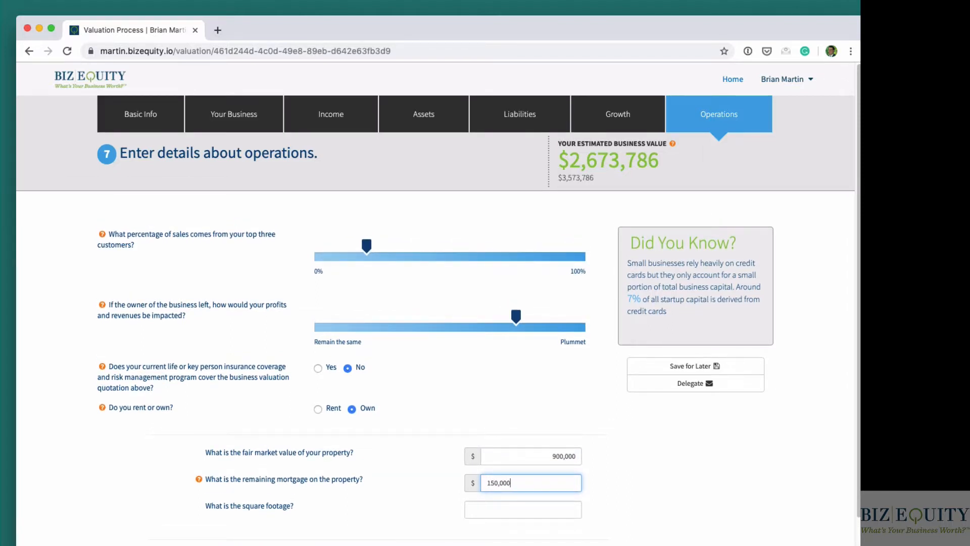
click(507, 501)
text(5000)
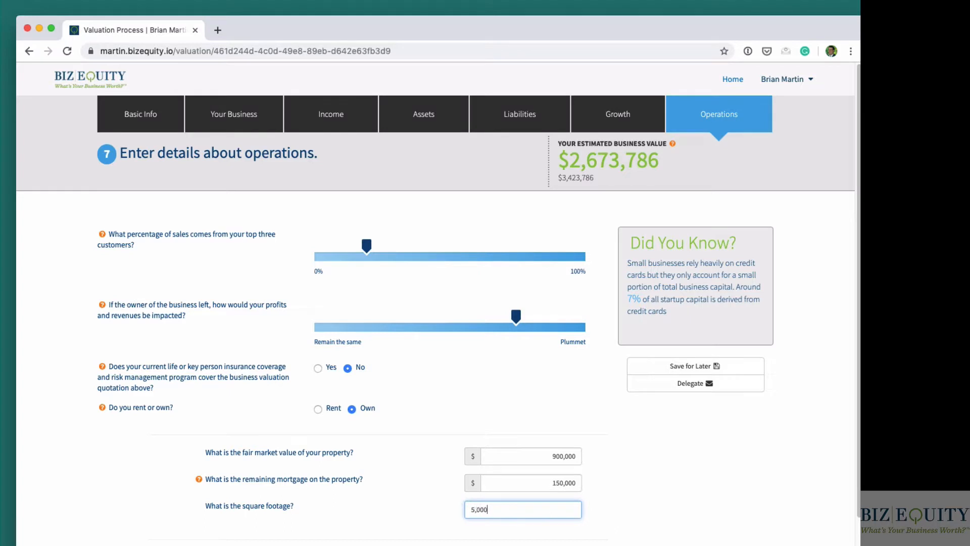
- Mark the property as owned by this business entity, enter its market-level monthly rent, and examine the estimated value including real estate
scroll(144, 426, down, 3)
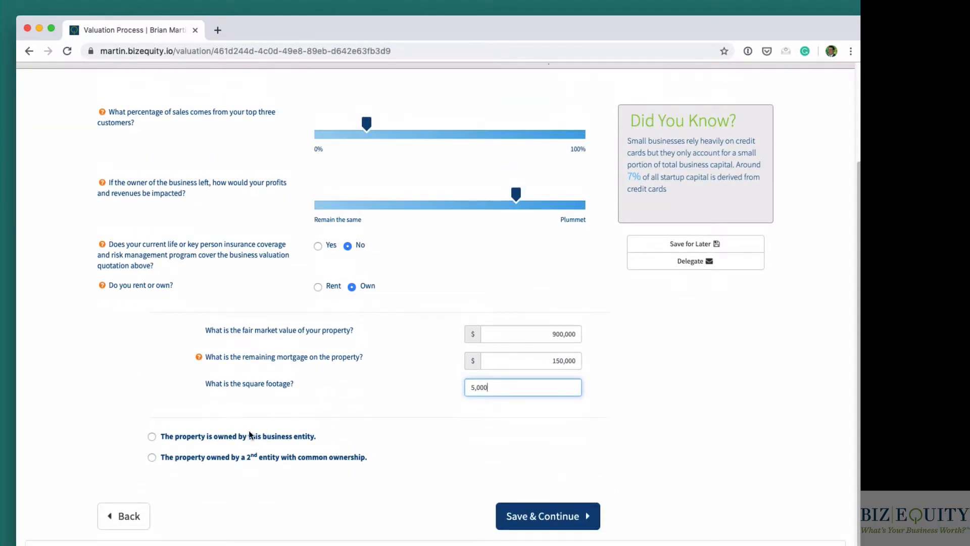
click(152, 437)
scroll(228, 470, down, 1)
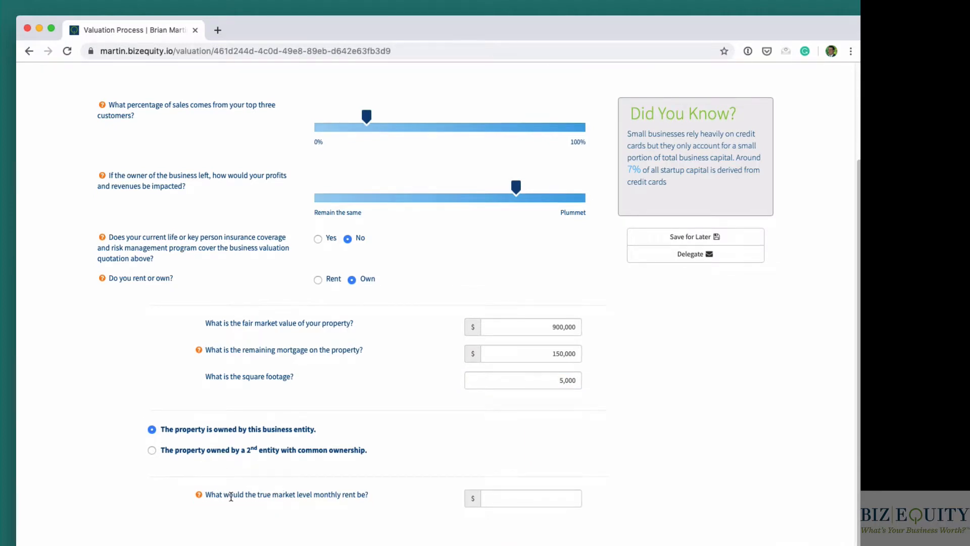
click(514, 492)
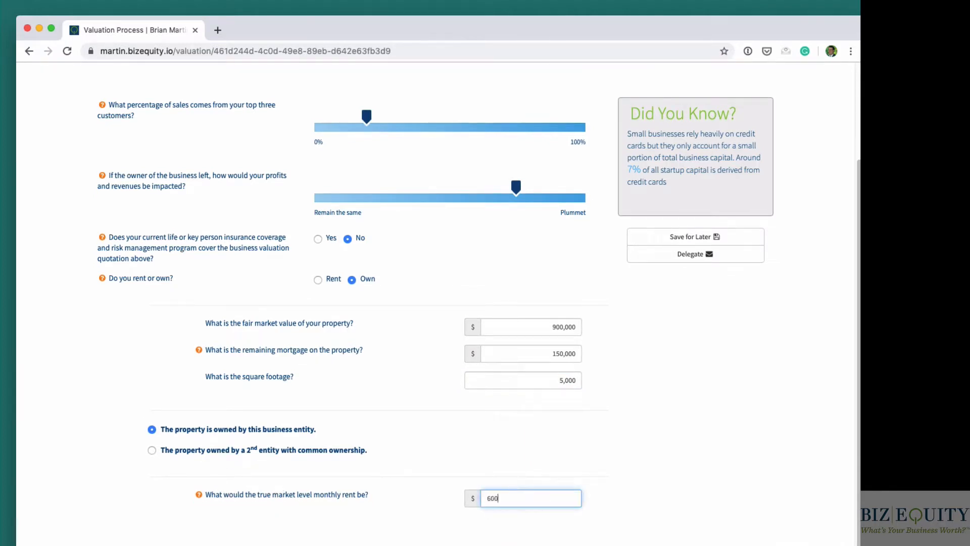
click(596, 443)
scroll(599, 443, up, 3)
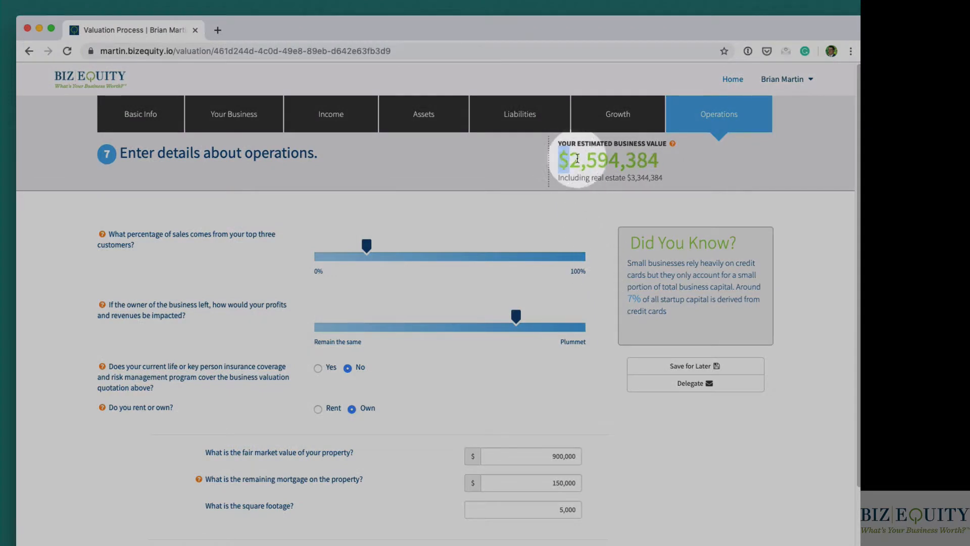
drag(558, 161, 657, 162)
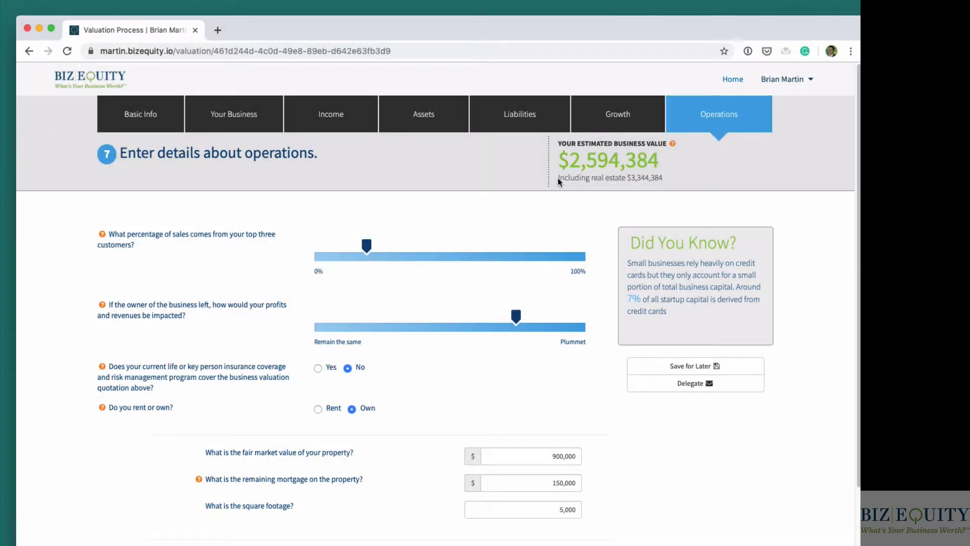
drag(558, 177, 570, 161)
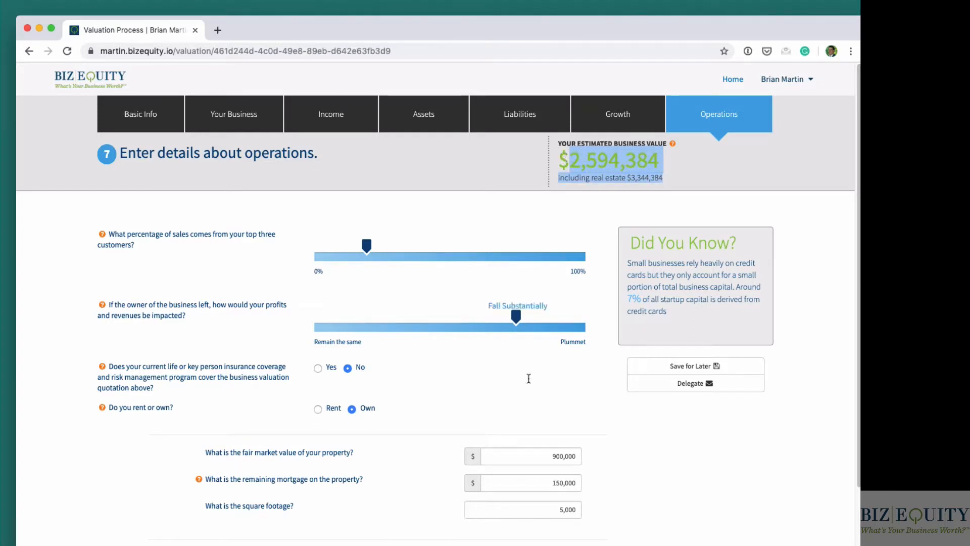
click(589, 191)
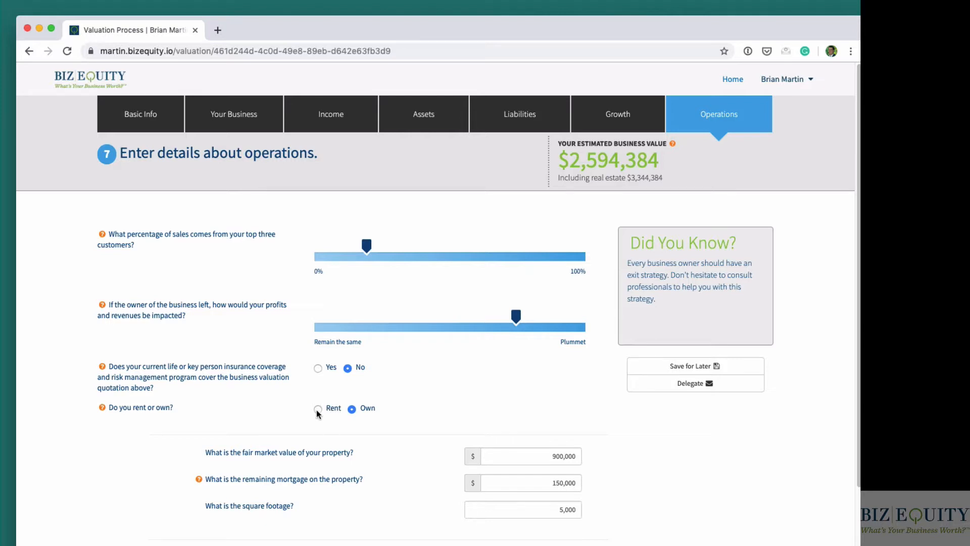
- Change the property to Rent paid to an affiliated entity with a current monthly rent of 5,000, and examine the updated business estimate
click(318, 408)
scroll(272, 425, down, 1)
click(226, 433)
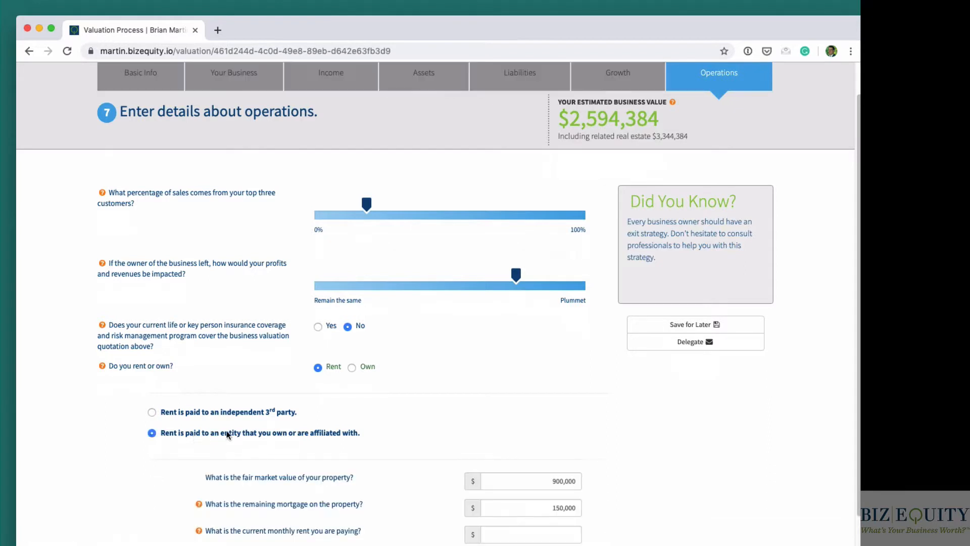
click(523, 527)
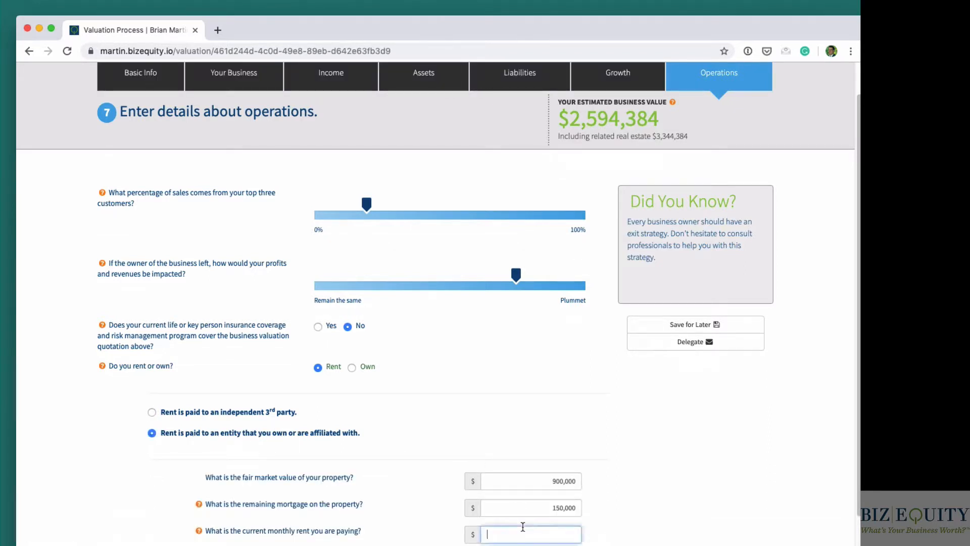
text(5000)
click(667, 485)
scroll(672, 470, up, 1)
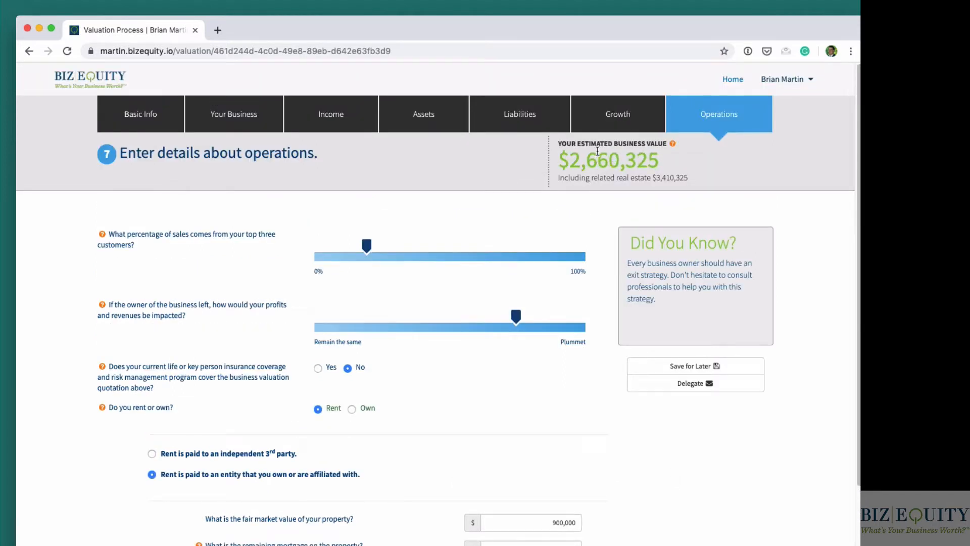
drag(559, 145, 559, 168)
click(642, 166)
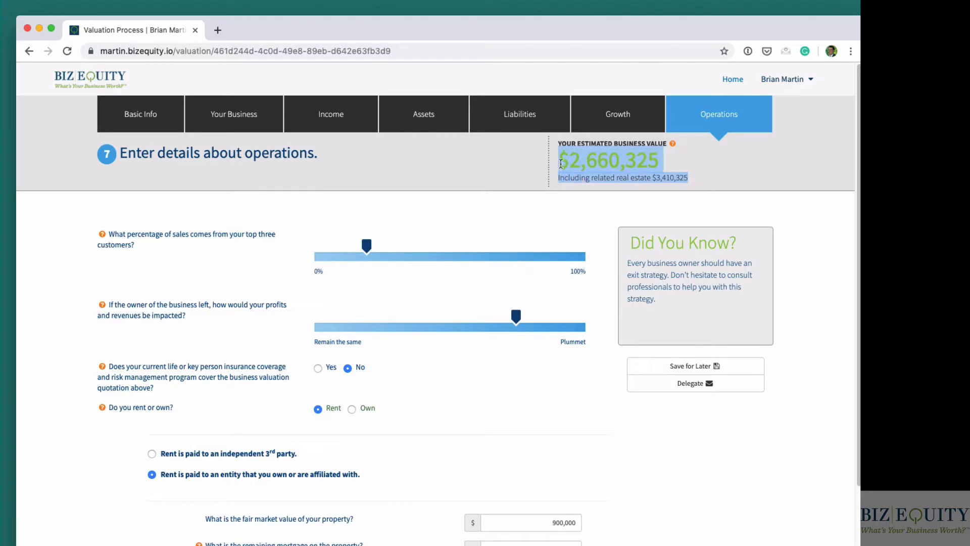
click(681, 472)
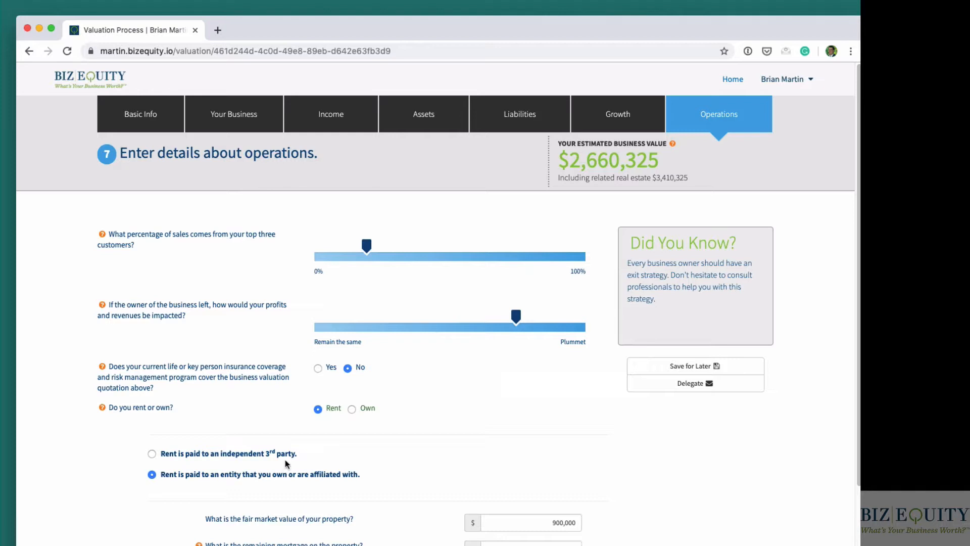
- Change the rent recipient to an independent third party and check the estimated business value
click(152, 454)
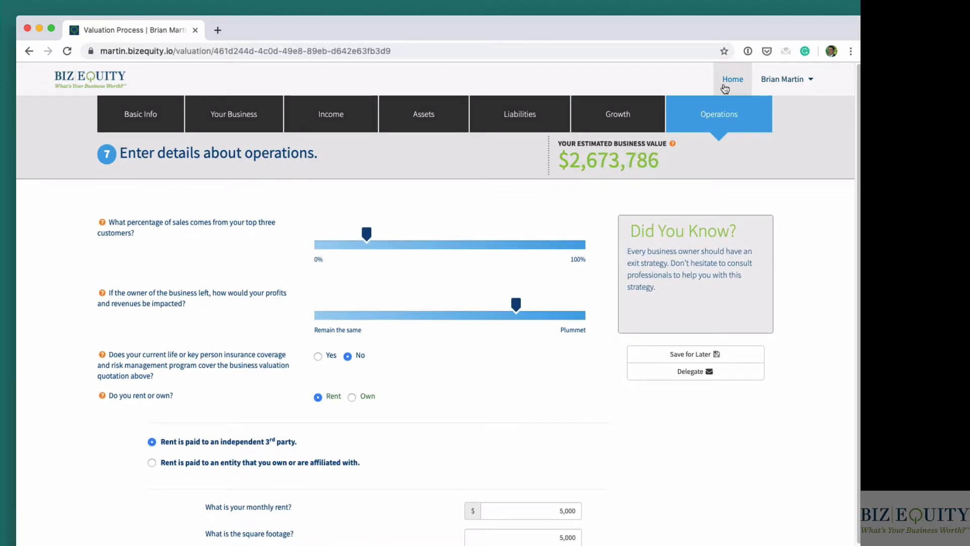
drag(537, 161, 660, 160)
click(659, 160)
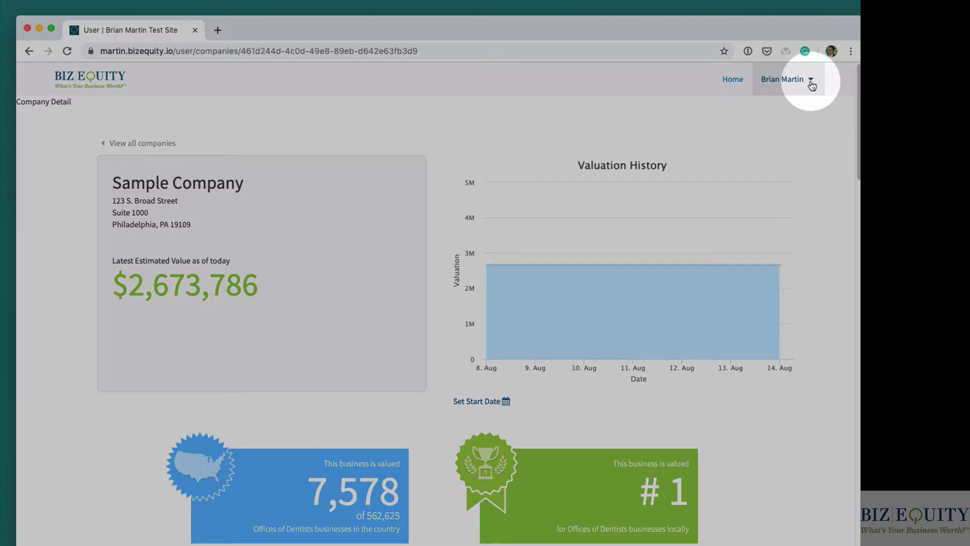
- Leave the Sample Company detail page and open the Companies dashboard
click(811, 81)
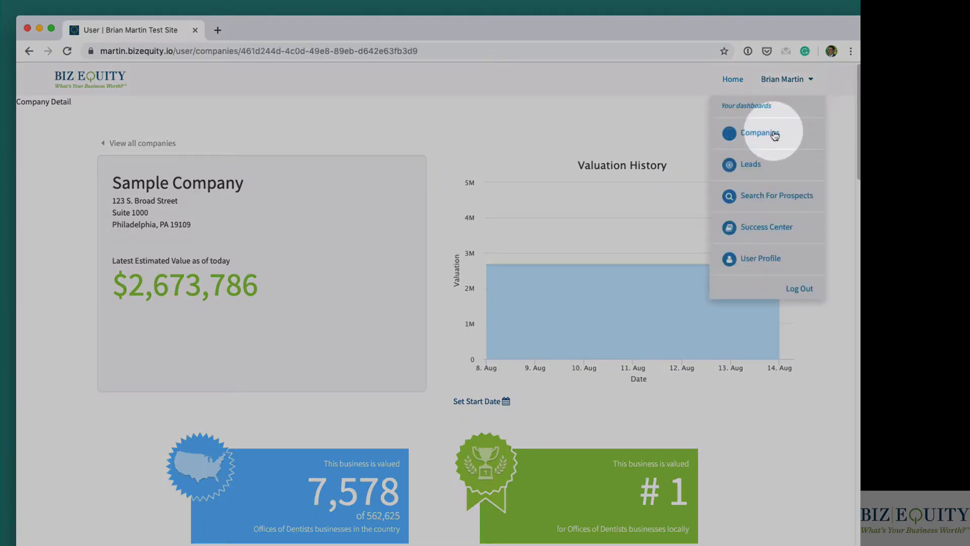
click(775, 134)
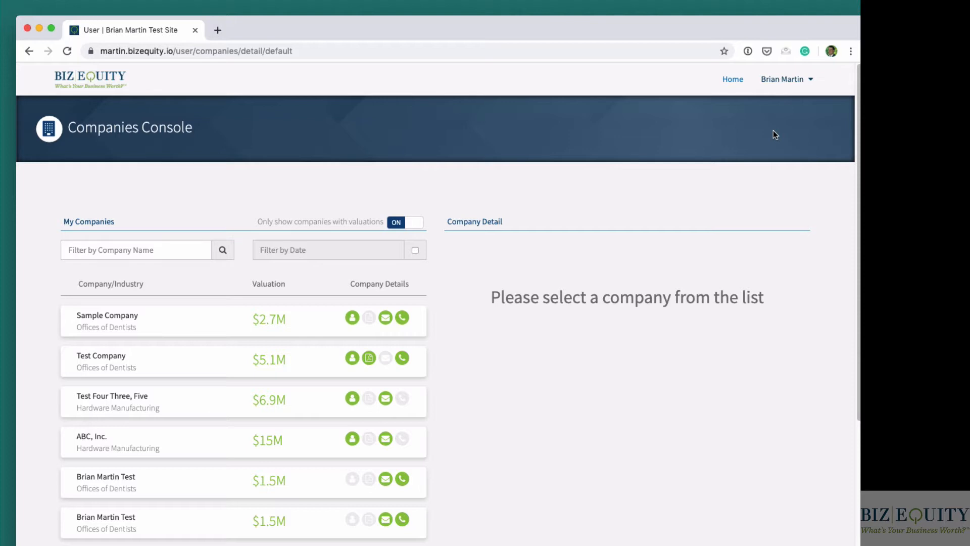
- Select Sample Company in the company list and review its name and latest estimated value in the company details
click(785, 83)
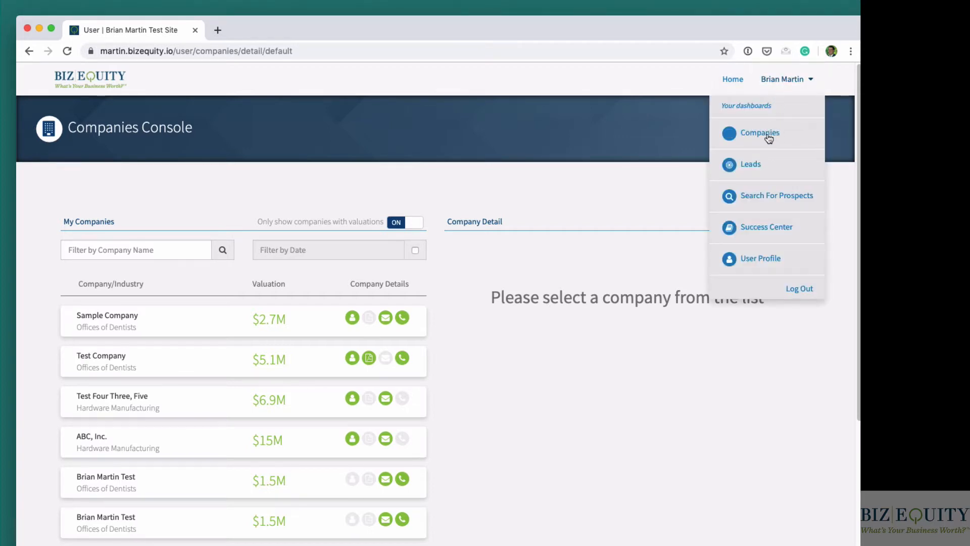
scroll(188, 382, down, 2)
scroll(187, 380, down, 5)
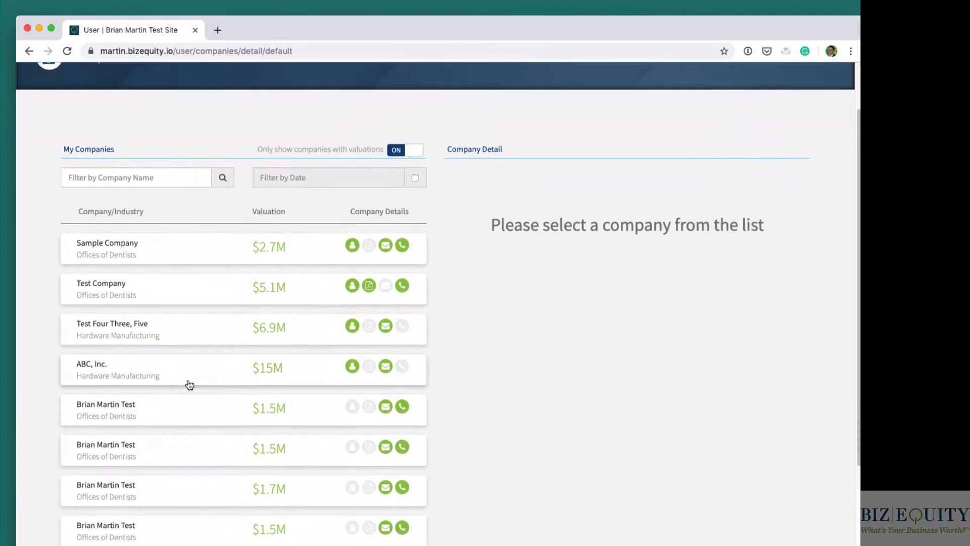
scroll(187, 381, up, 6)
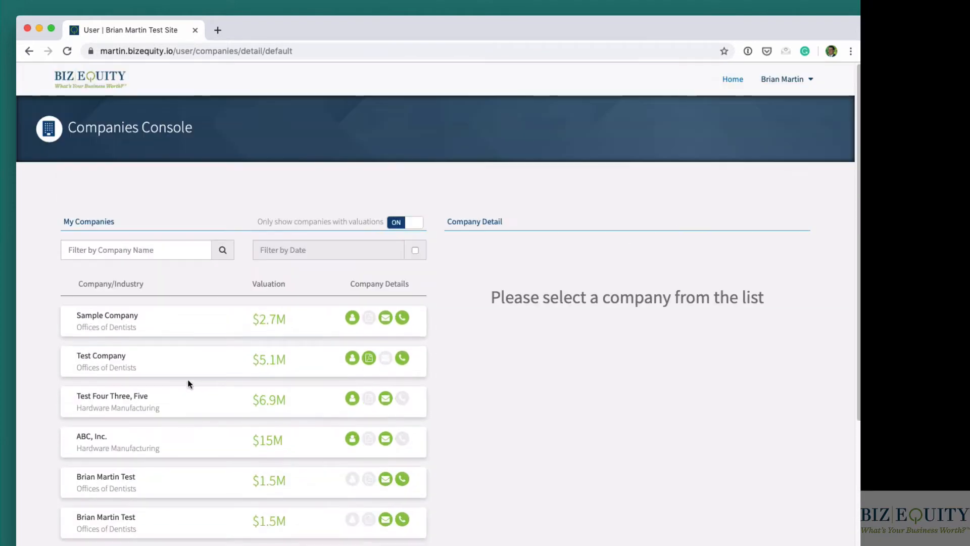
click(133, 318)
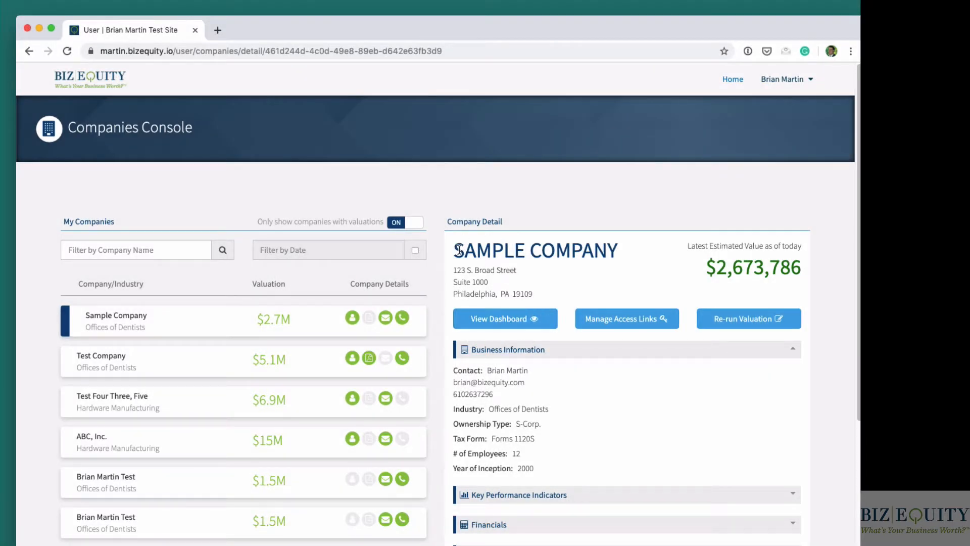
drag(453, 250, 794, 263)
click(810, 266)
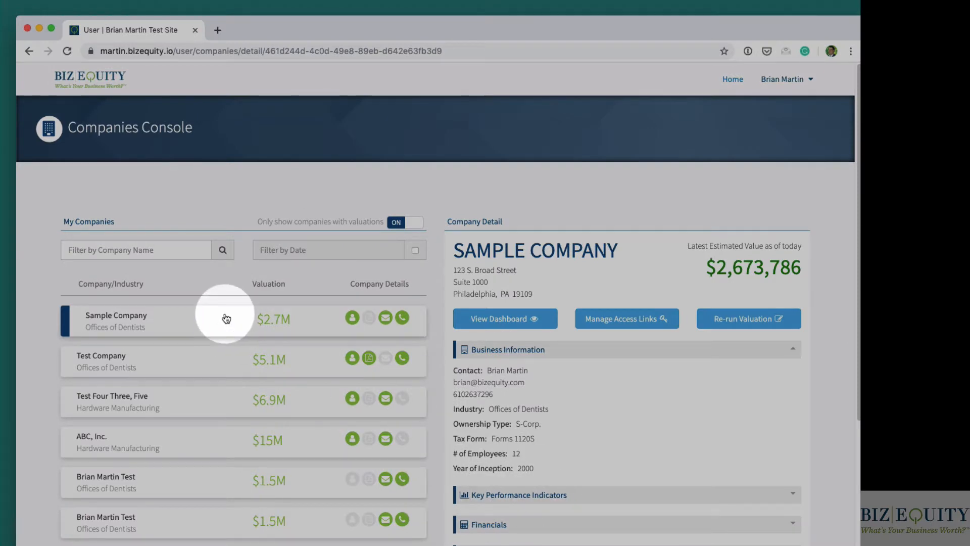
- Open Sample Company's full dashboard and examine the company name and latest estimated value
click(496, 319)
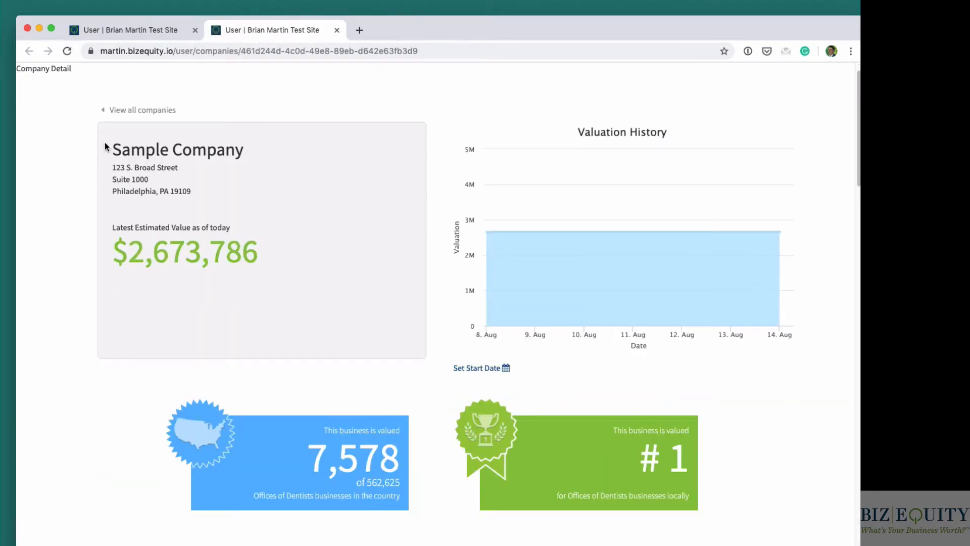
drag(117, 149, 245, 151)
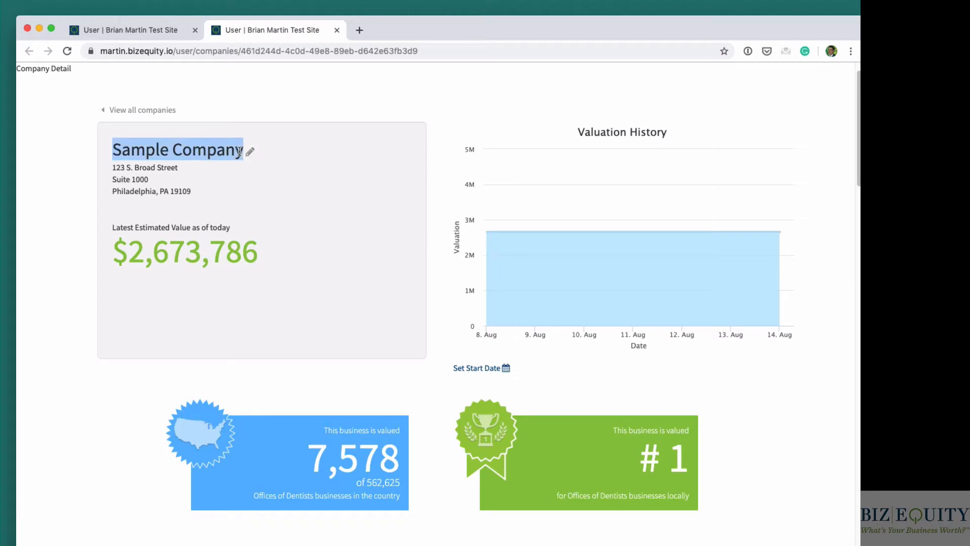
scroll(240, 207, down, 1)
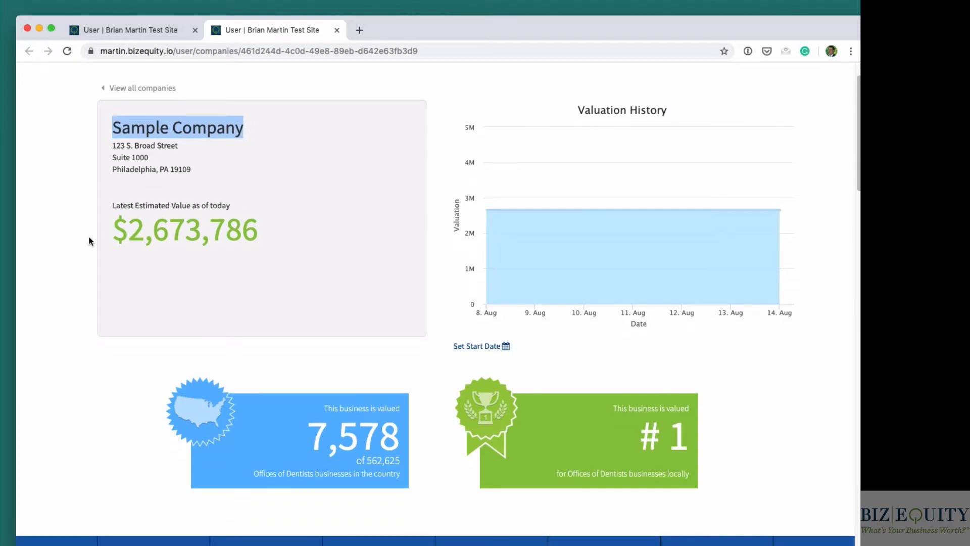
drag(112, 230, 251, 229)
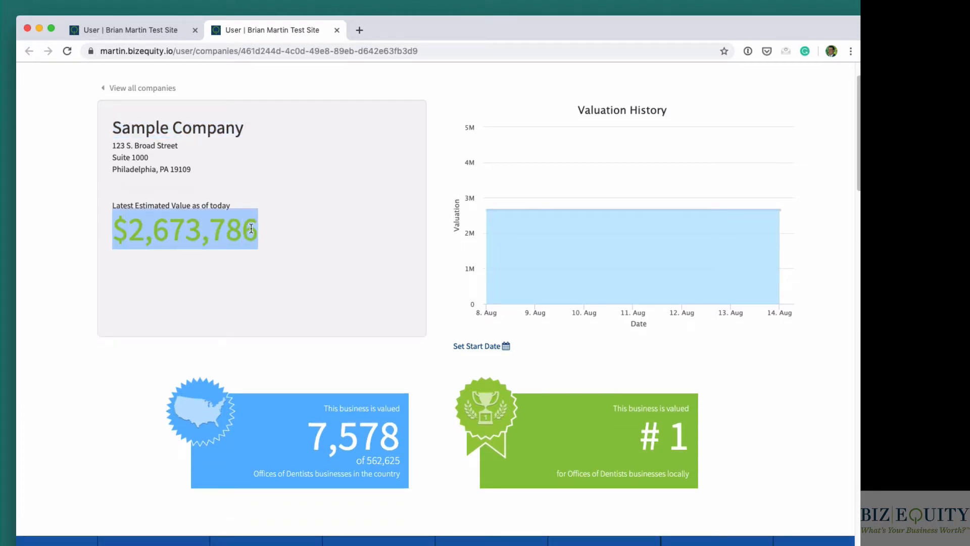
scroll(251, 228, down, 4)
click(233, 154)
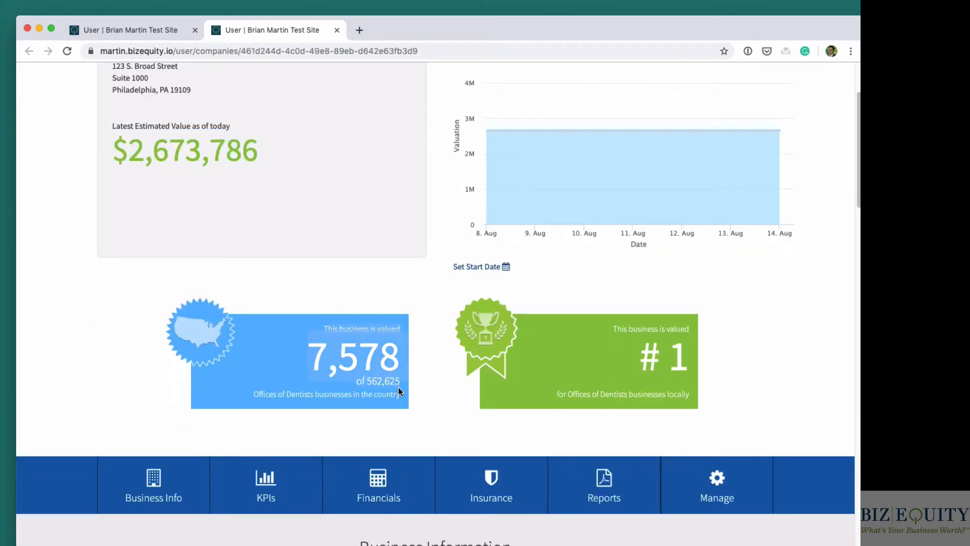
- Examine the company's national and local valuation rankings among Offices of Dentists businesses
click(323, 326)
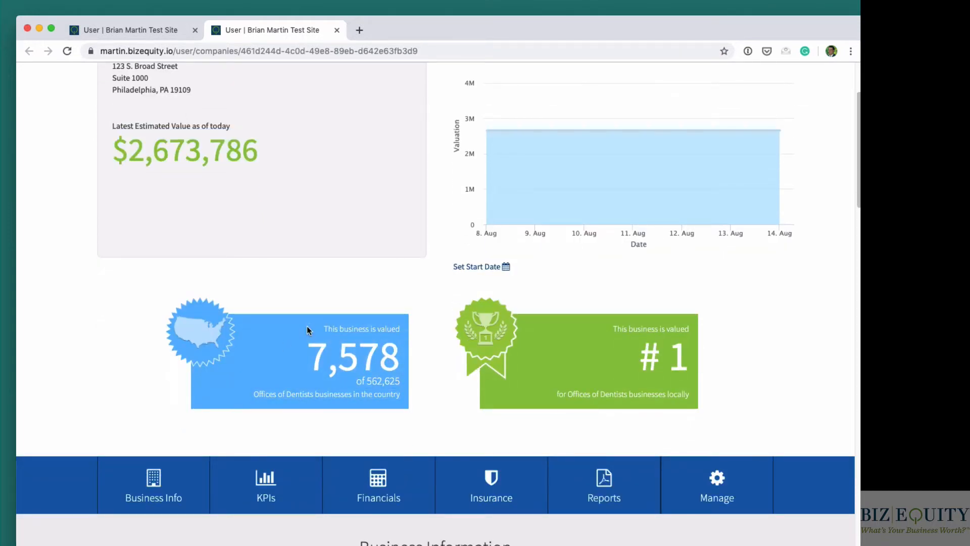
drag(312, 329, 403, 394)
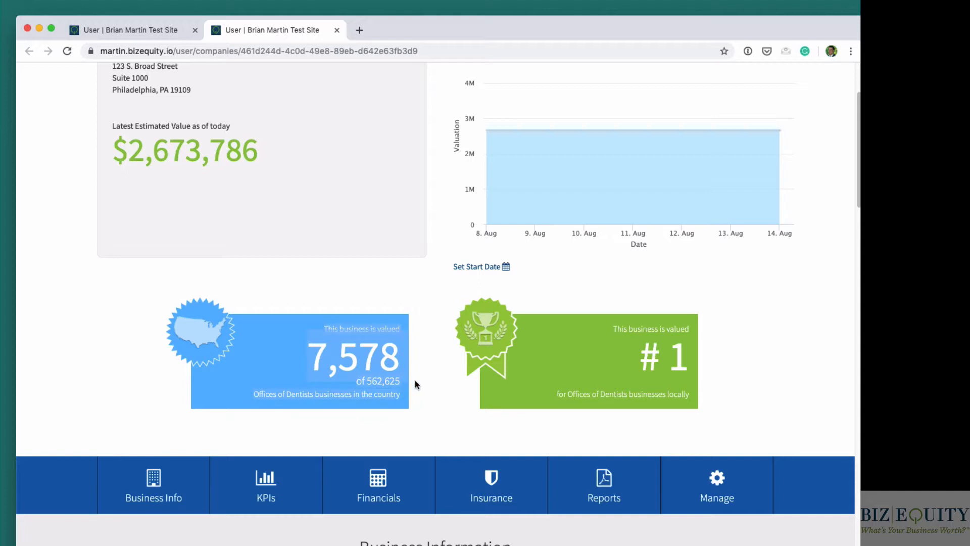
click(416, 384)
drag(615, 329, 686, 389)
click(729, 381)
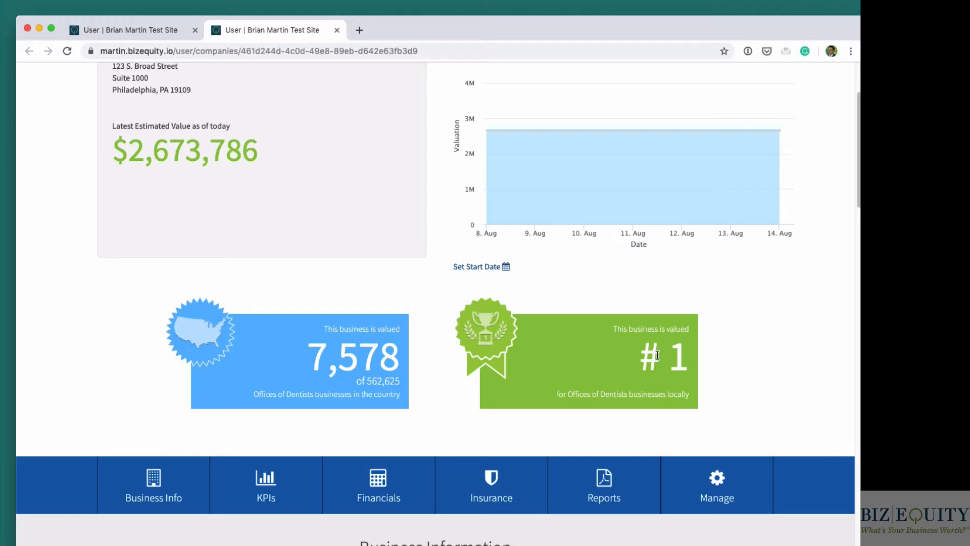
- Look over the Business Information and Key Performance Indicators sections, and read the Return on Equity (ROE) explanation
scroll(657, 355, down, 5)
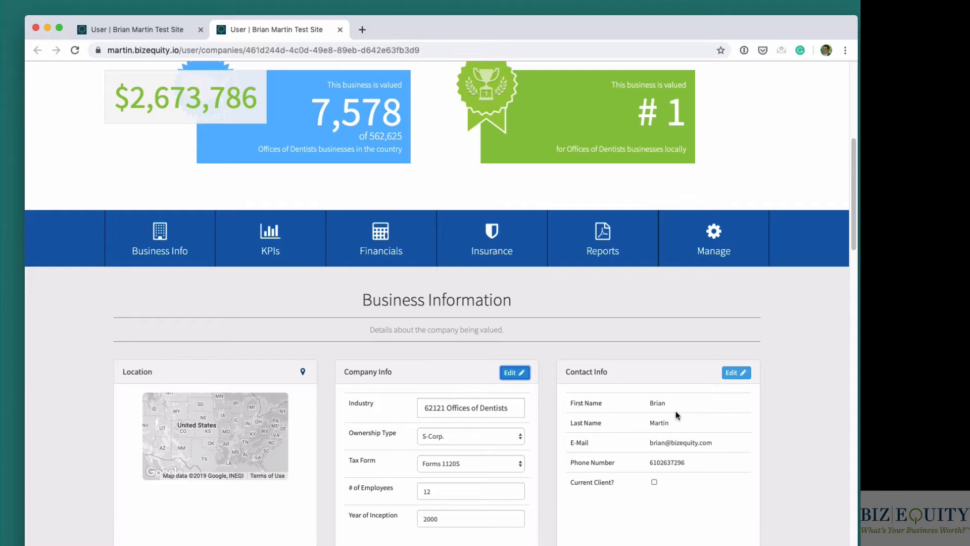
scroll(676, 411, down, 6)
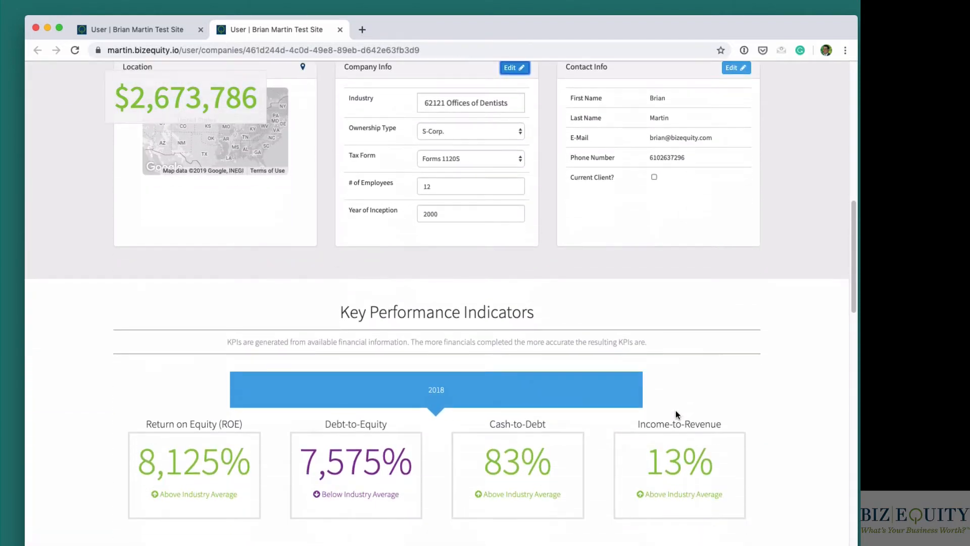
scroll(675, 410, down, 5)
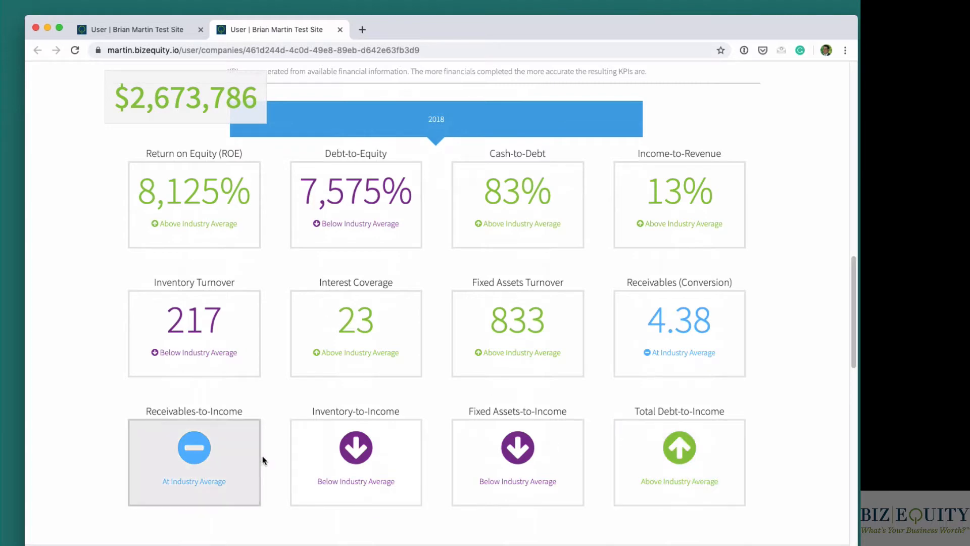
click(198, 205)
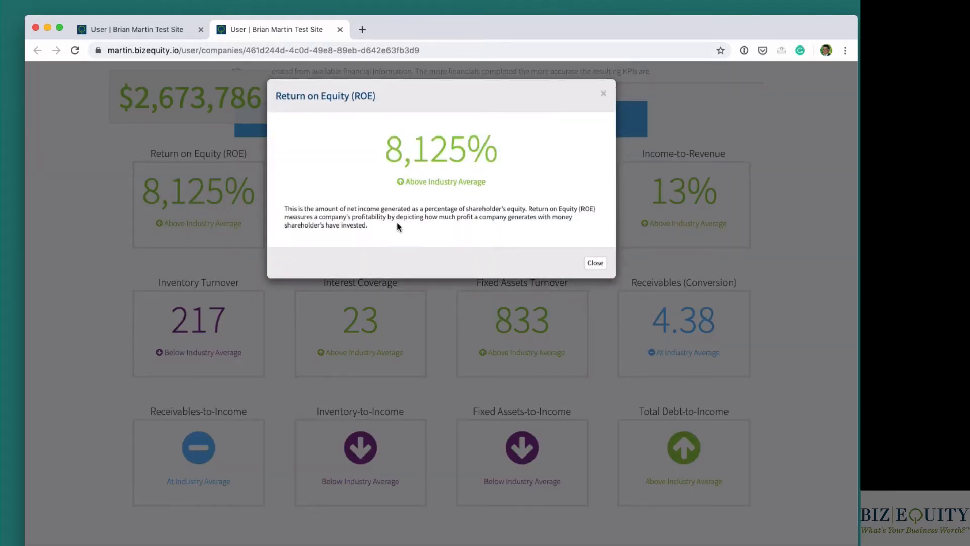
drag(376, 225, 287, 209)
click(321, 212)
click(595, 262)
- View the Debt-to-Equity indicator's details, read its explanation, and close them
click(375, 196)
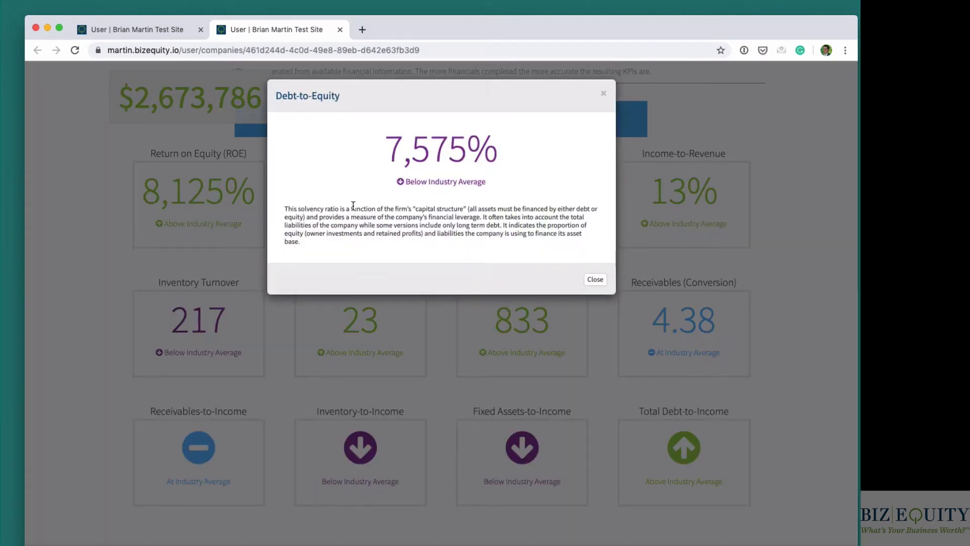
drag(285, 208, 315, 241)
click(354, 237)
click(596, 279)
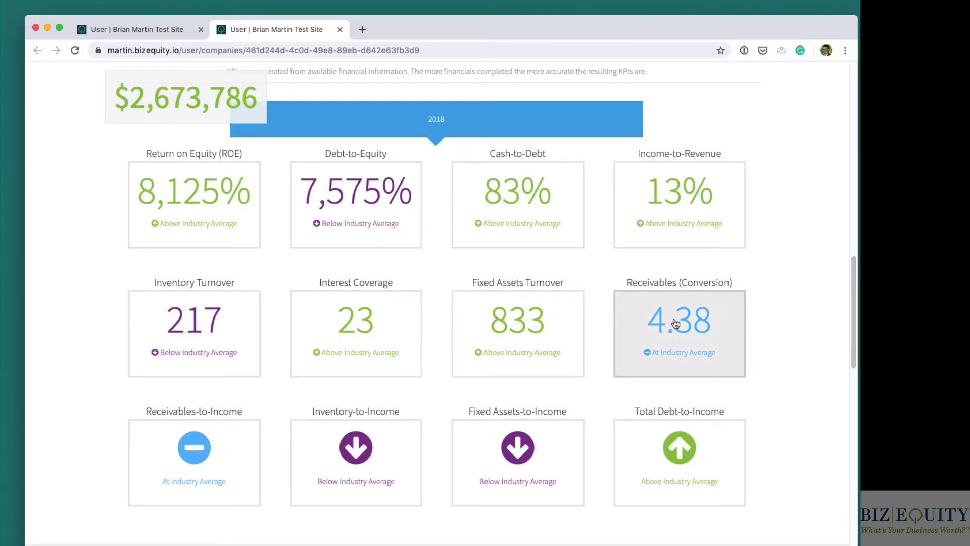
- Read the explanations of the Cash-to-Debt and Income-to-Revenue indicators, closing each one
click(507, 205)
triple_click(371, 213)
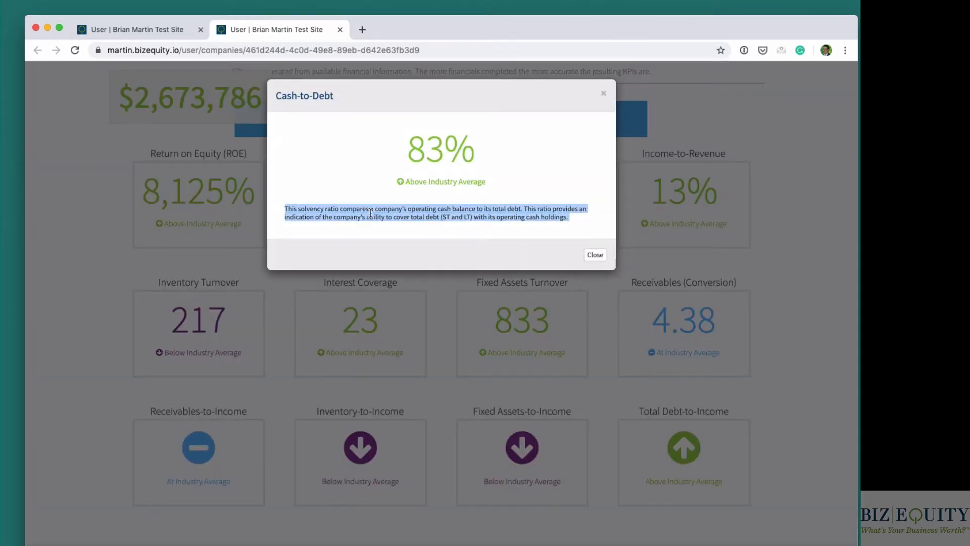
click(596, 253)
click(672, 207)
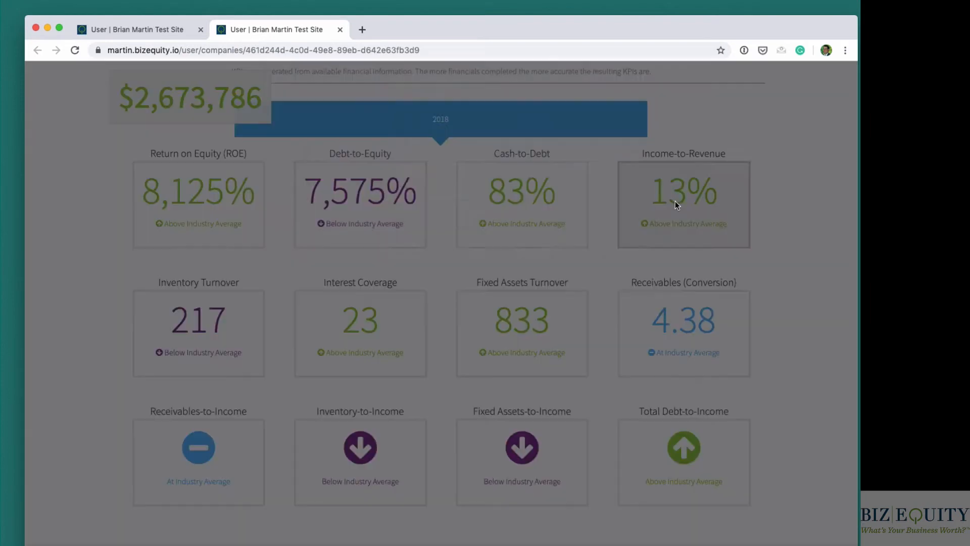
triple_click(375, 218)
click(595, 254)
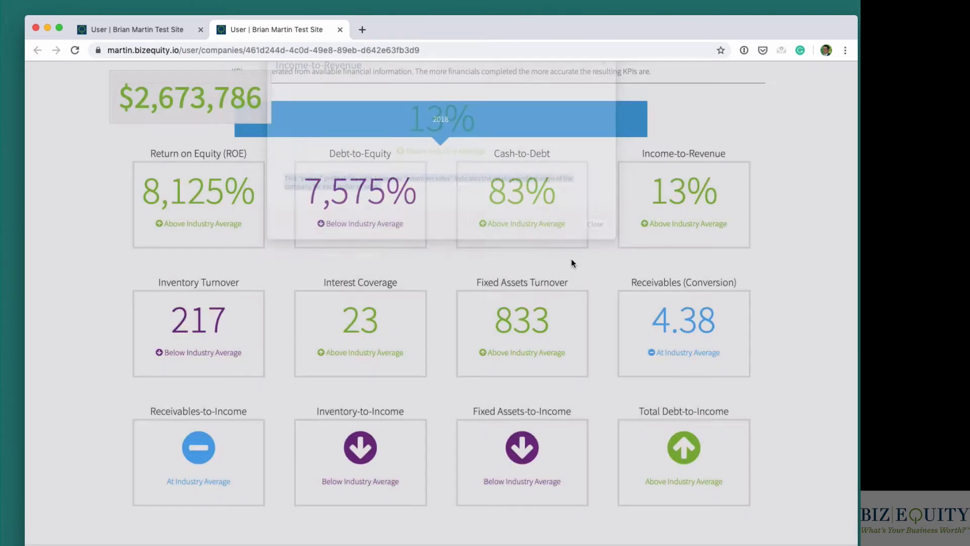
- Set the 2018 Officer Compensation to 120,000 in the Financials section and recalculate the valuation
scroll(468, 297, down, 10)
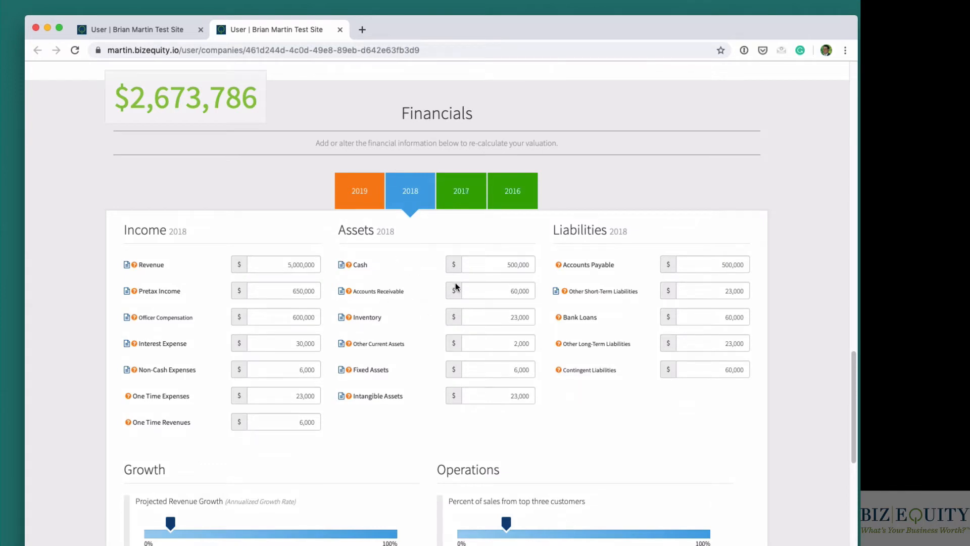
click(282, 318)
drag(281, 318, 255, 316)
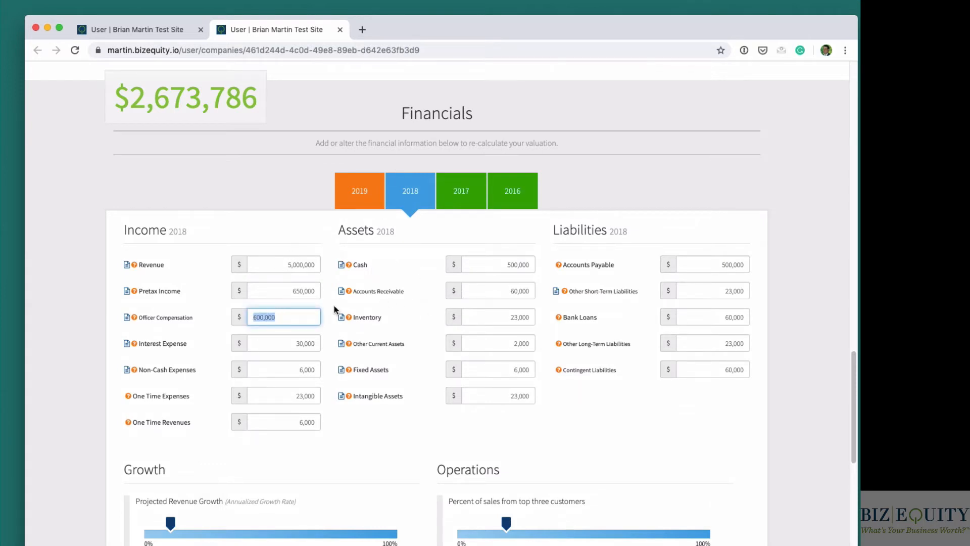
text(12,000)
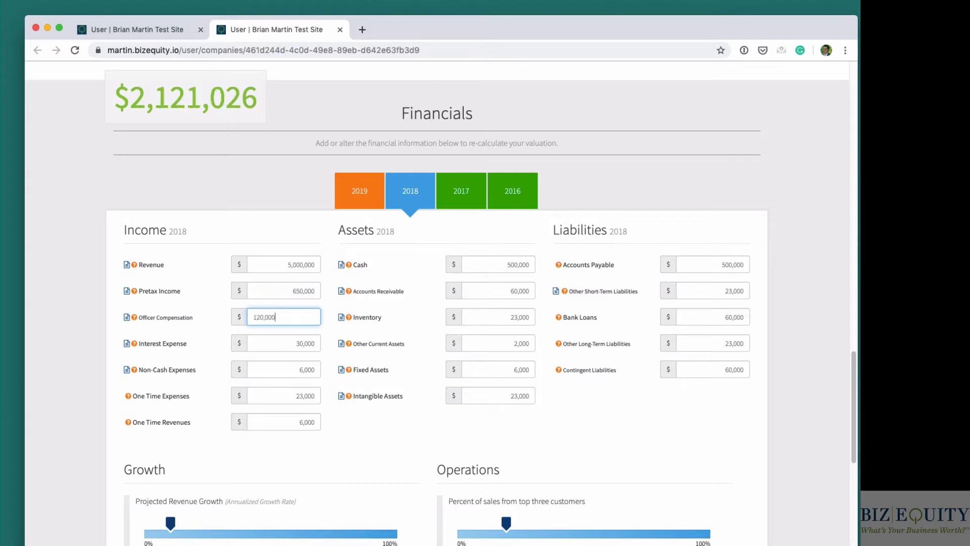
click(182, 142)
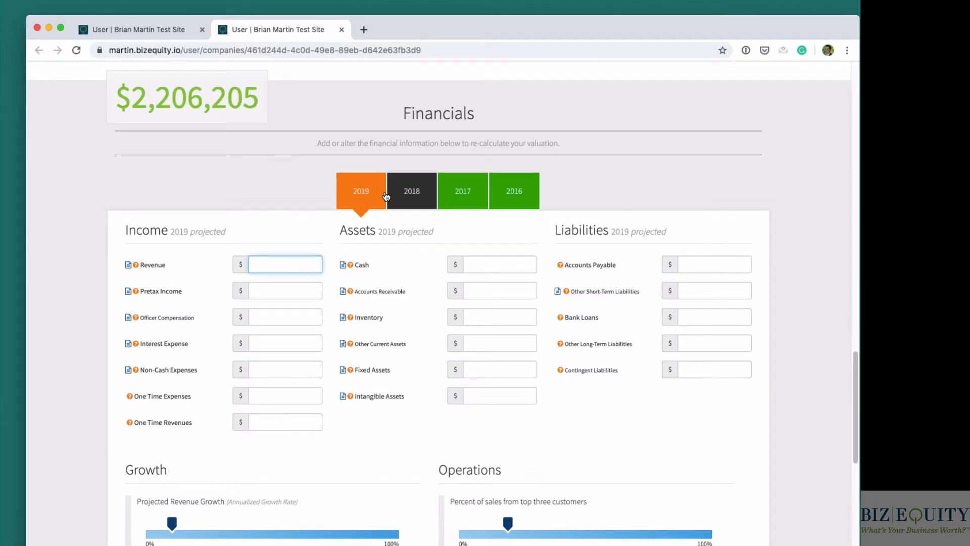
- Display the 2019 financials and examine the projected Income section
click(388, 197)
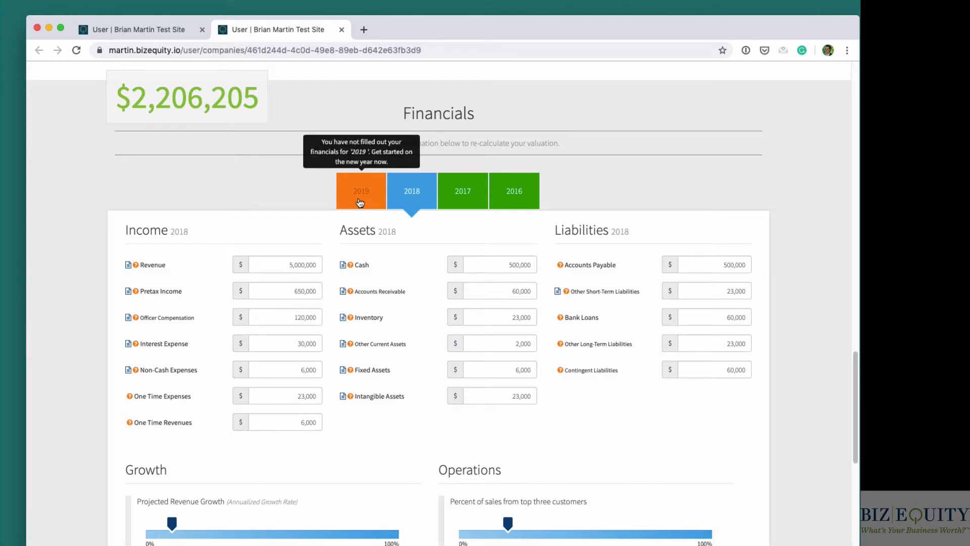
click(358, 204)
drag(166, 231, 232, 232)
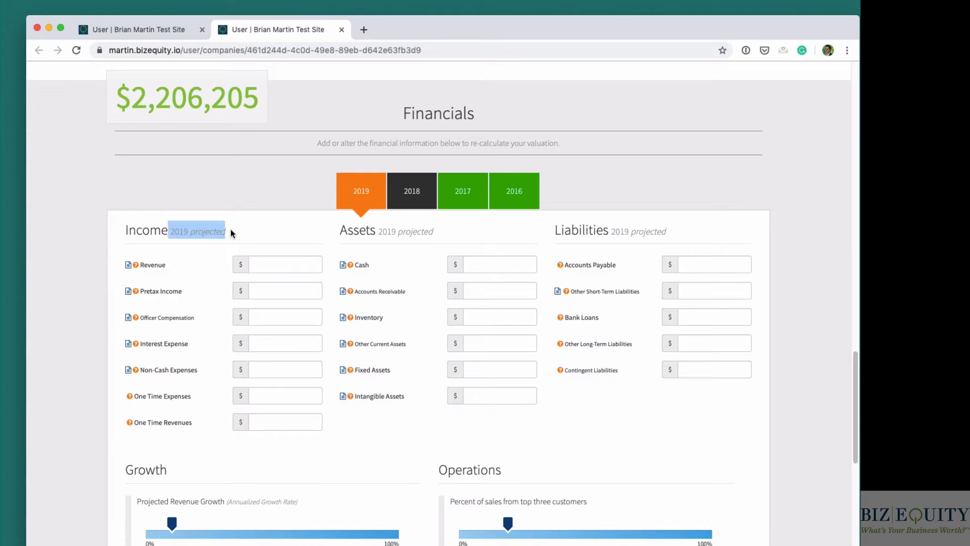
click(234, 233)
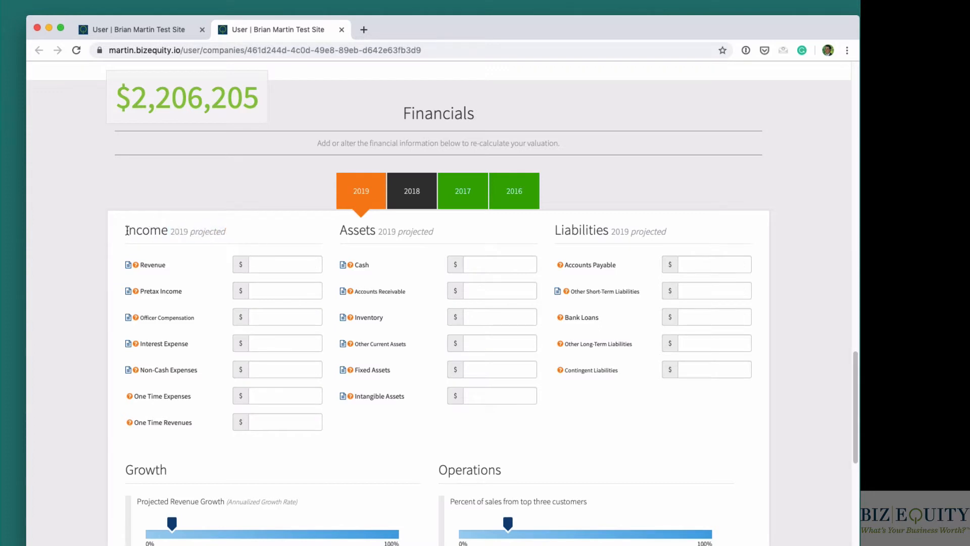
drag(126, 231, 229, 231)
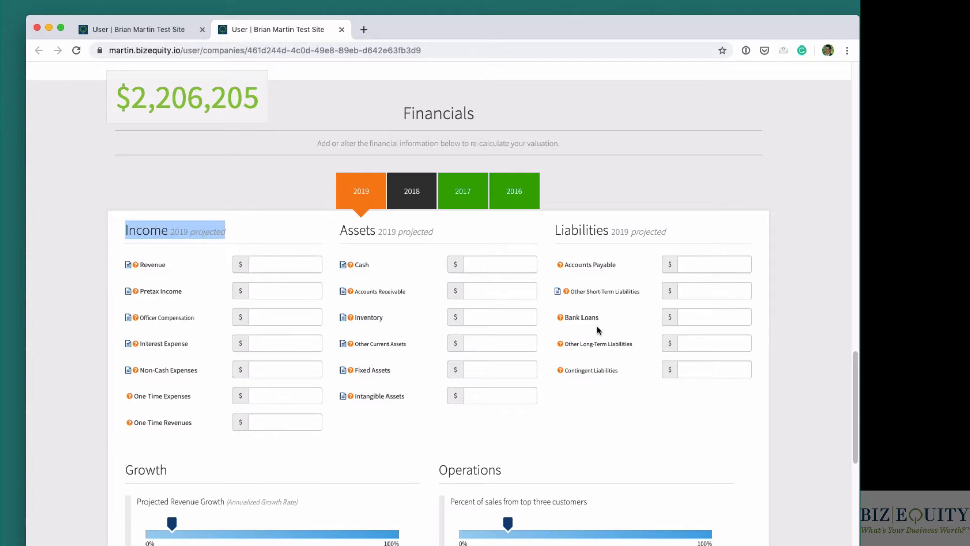
- Review the Insurance Coverage Estimate section and generate the full Insurance Value Report for the company
scroll(324, 279, down, 3)
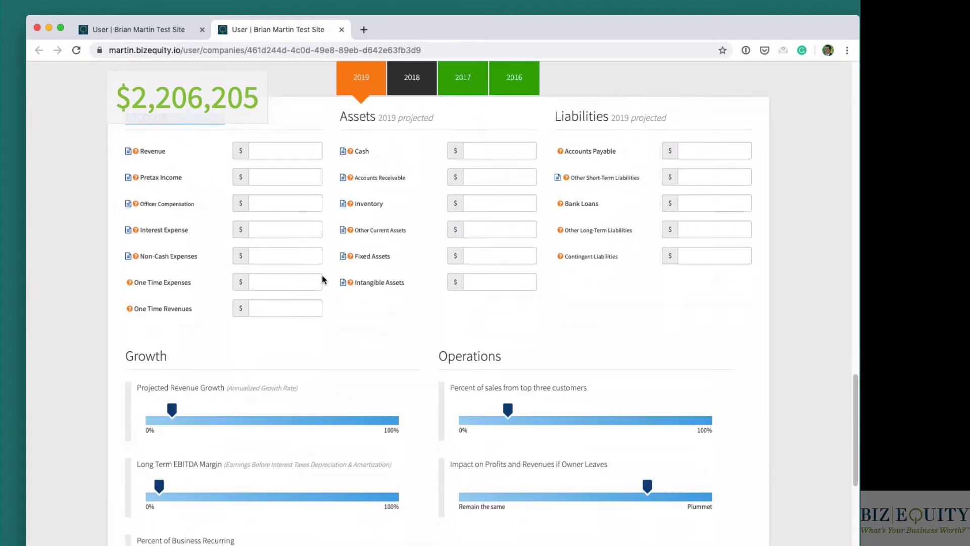
scroll(324, 280, down, 3)
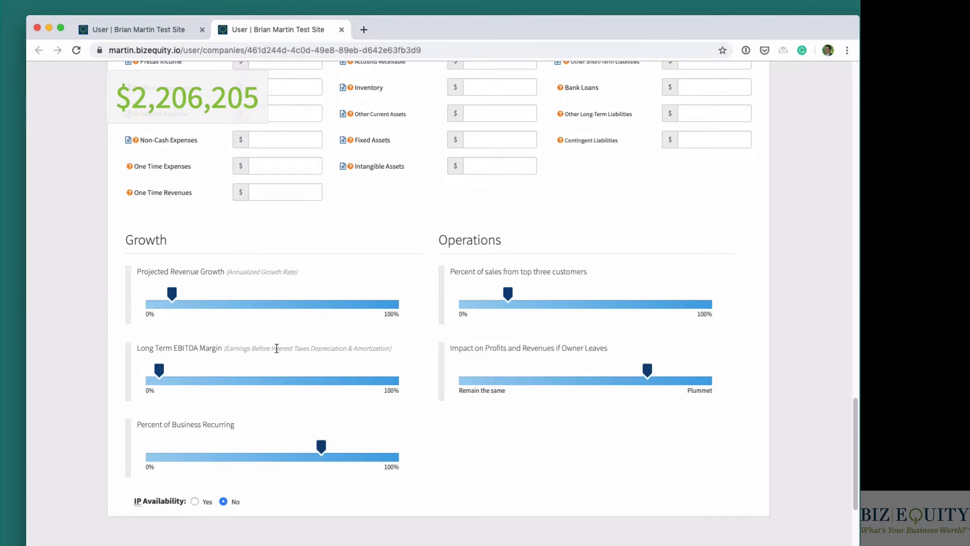
scroll(276, 348, down, 10)
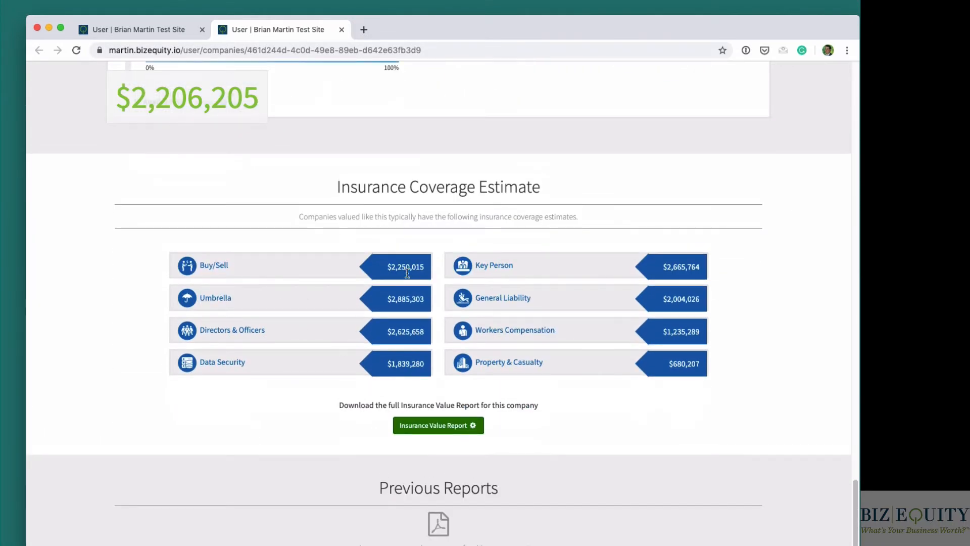
drag(340, 185, 540, 186)
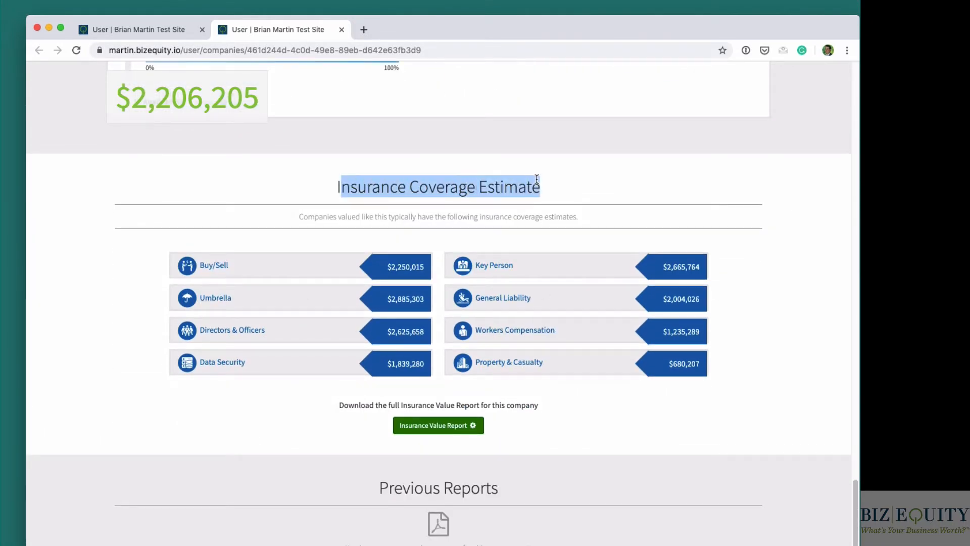
click(423, 430)
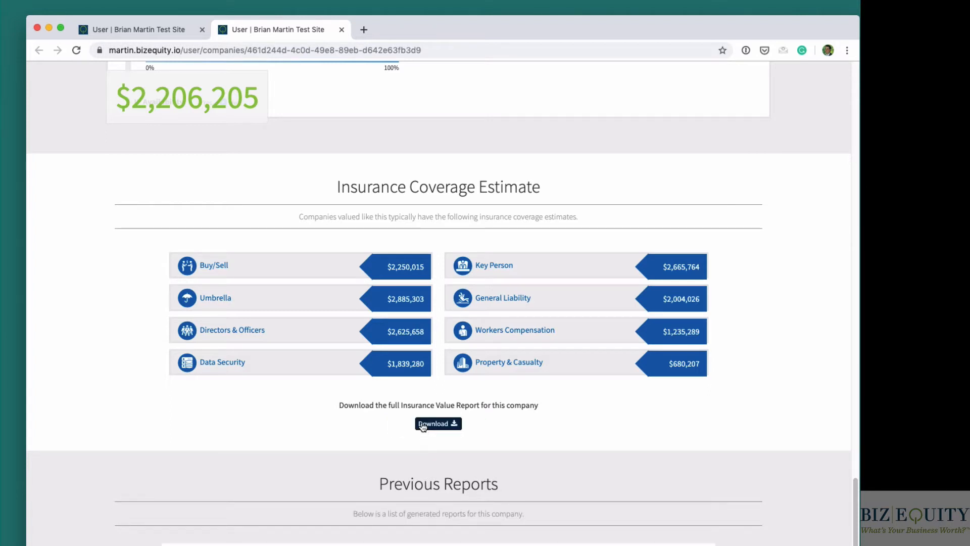
- Open the Insurance Value Report from the Previous Reports list and examine its company valuation
scroll(430, 486, down, 2)
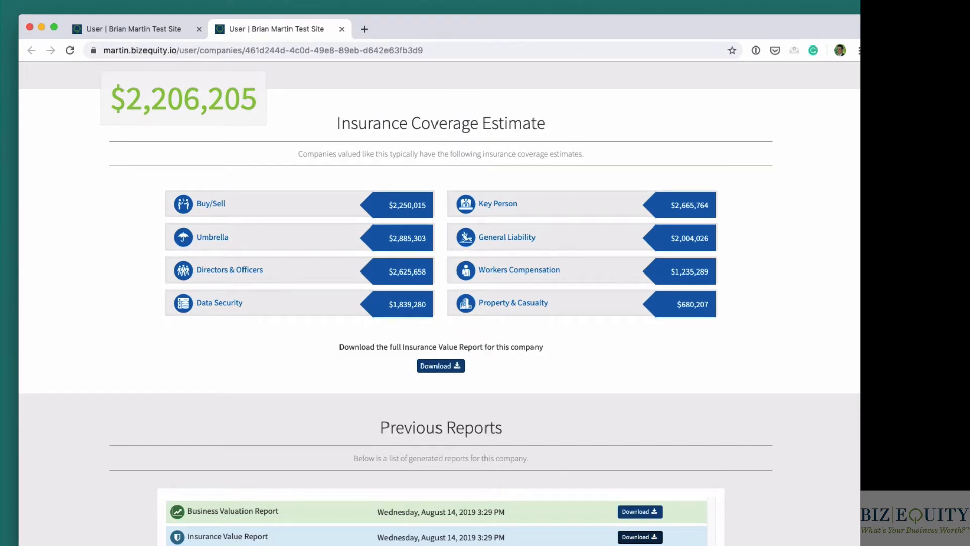
click(640, 539)
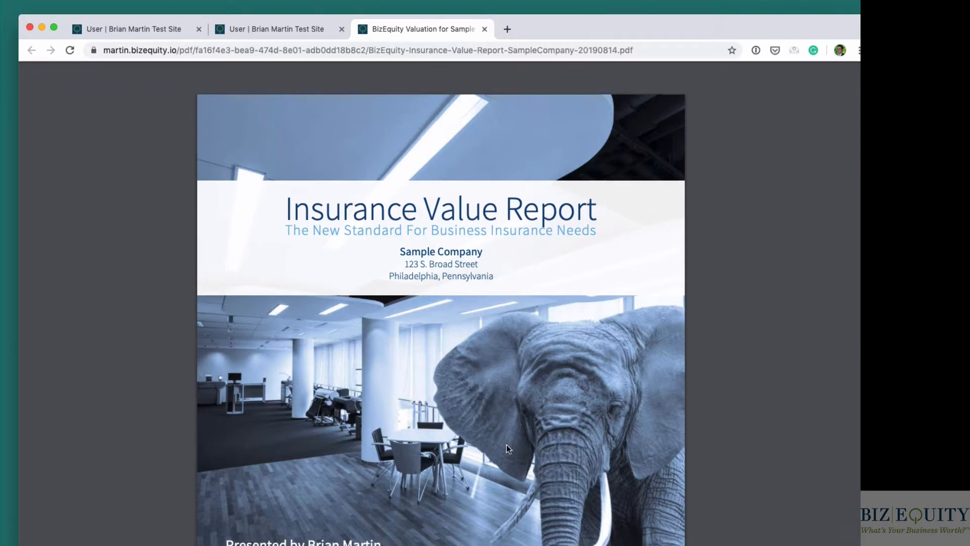
scroll(506, 444, down, 10)
scroll(506, 444, down, 2)
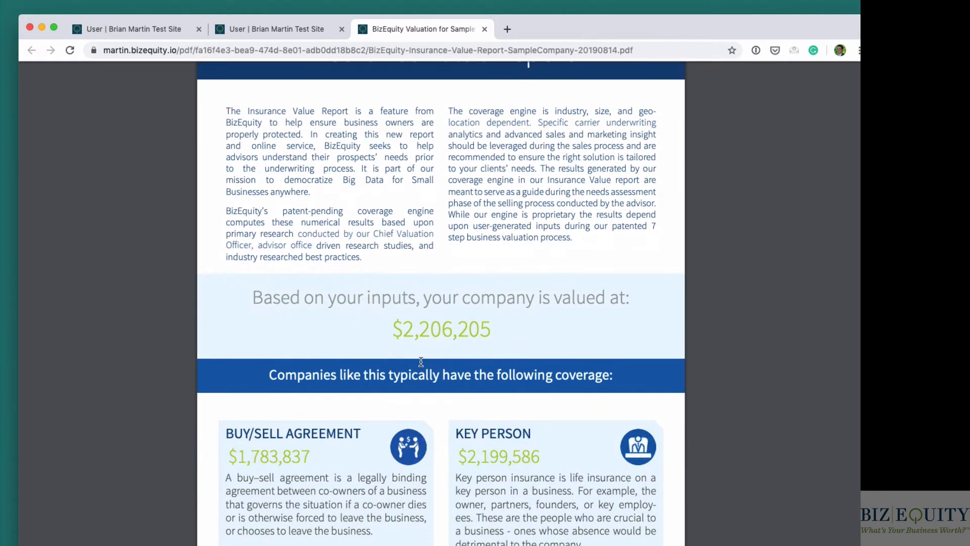
drag(391, 324, 503, 329)
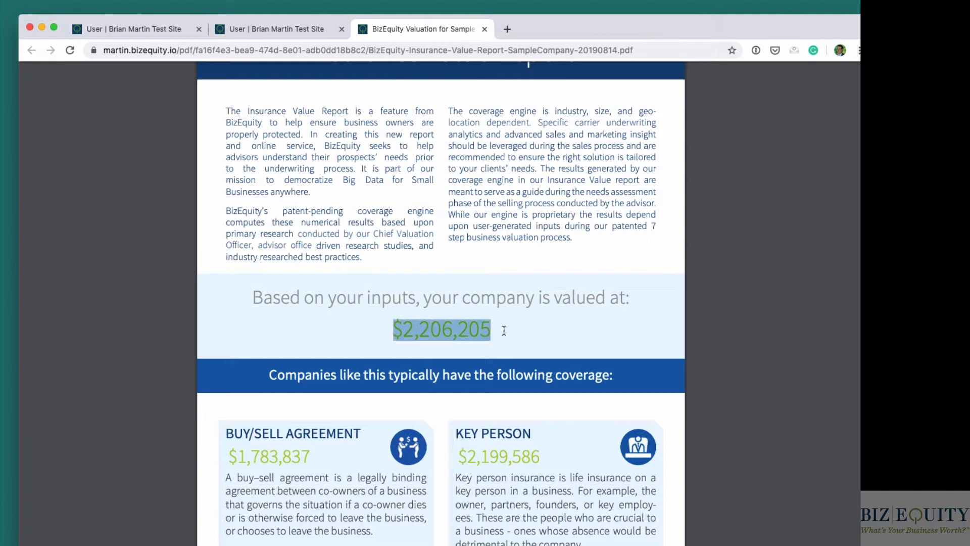
click(472, 329)
- Examine the Buy/Sell Agreement and Key Person coverage estimates in the Insurance Value Report
scroll(400, 339, down, 3)
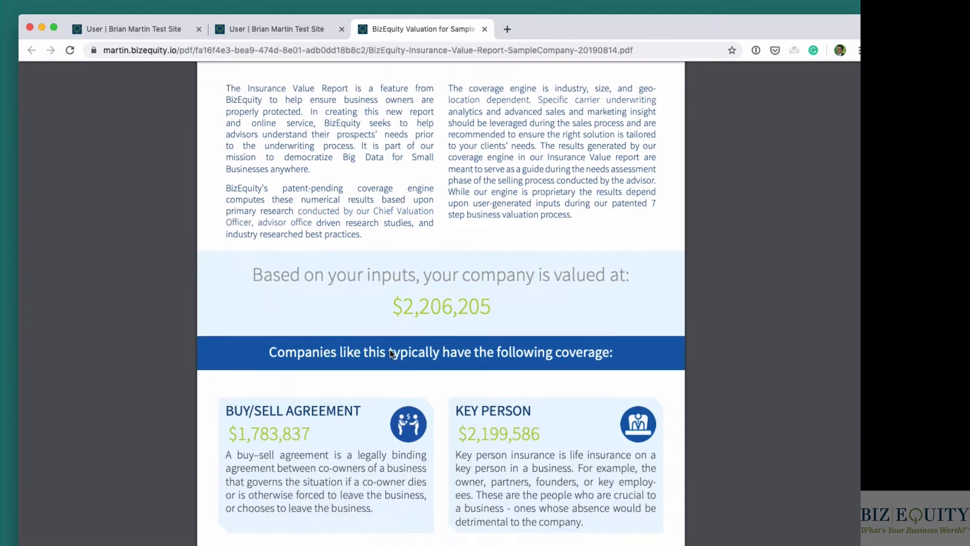
drag(277, 303, 613, 304)
click(324, 401)
drag(242, 386, 303, 386)
click(510, 384)
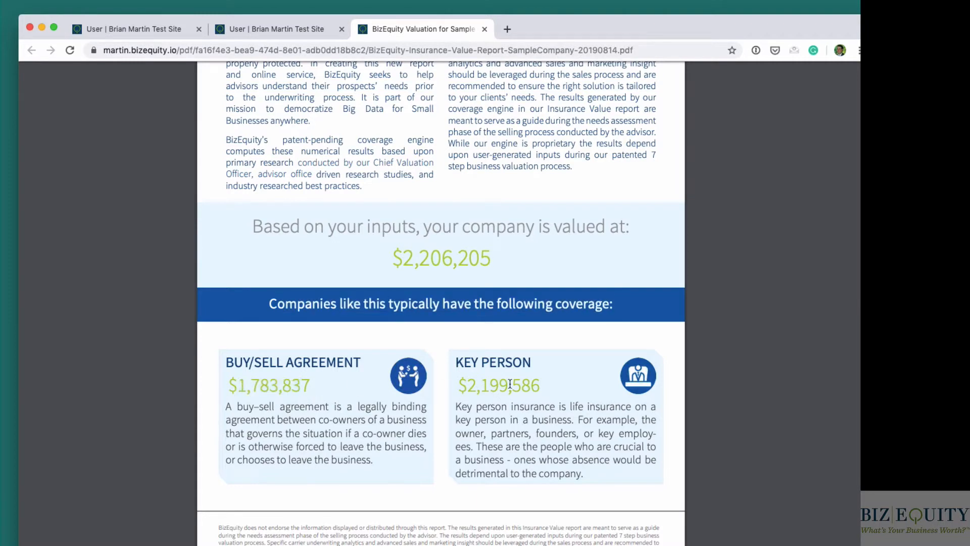
drag(469, 385, 549, 386)
click(528, 396)
- Review the remaining coverage types in the Insurance Value Report, including Umbrella and General Liability, and close the report
scroll(529, 397, down, 12)
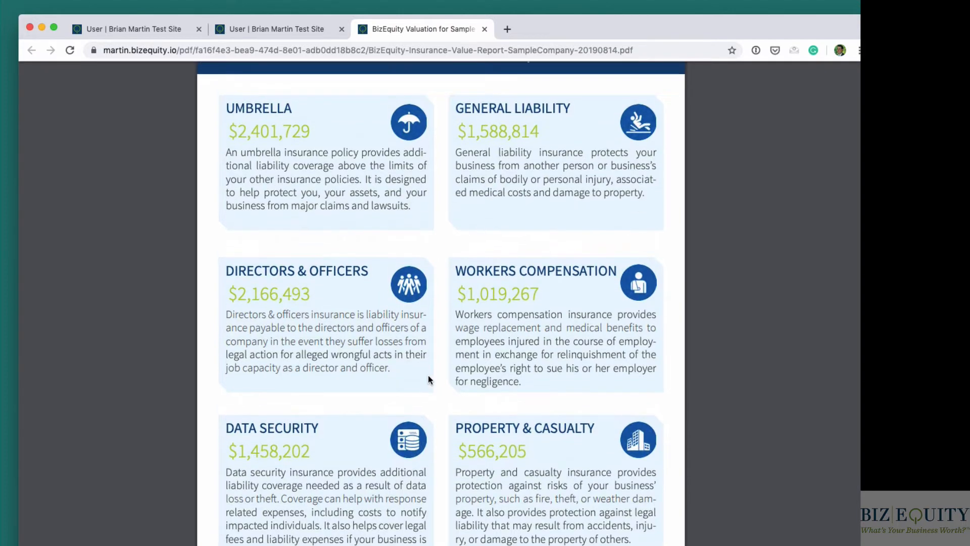
scroll(332, 313, up, 4)
scroll(332, 313, up, 9)
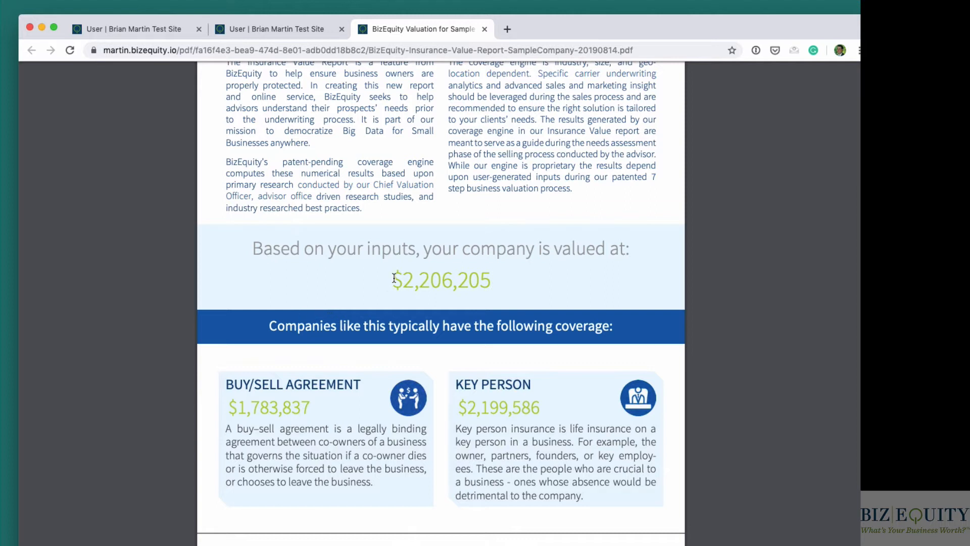
scroll(548, 347, down, 10)
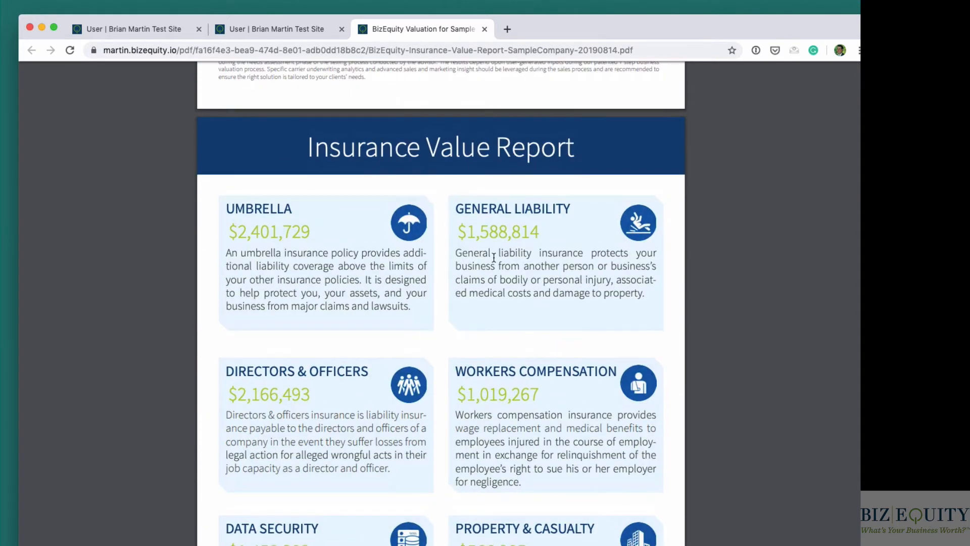
drag(456, 209, 554, 208)
click(484, 30)
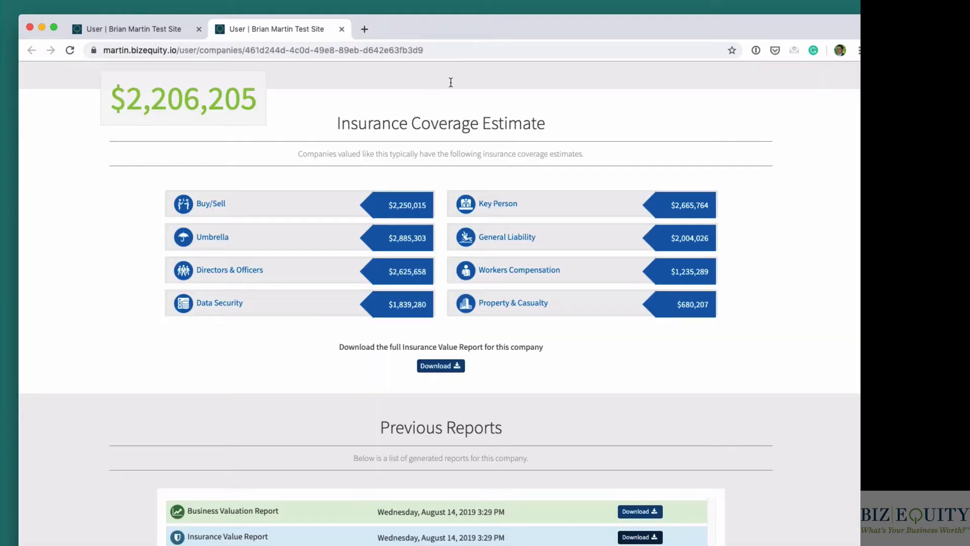
- Open the Business Valuation Report from the Previous Reports list and examine its cover page
drag(193, 511, 382, 508)
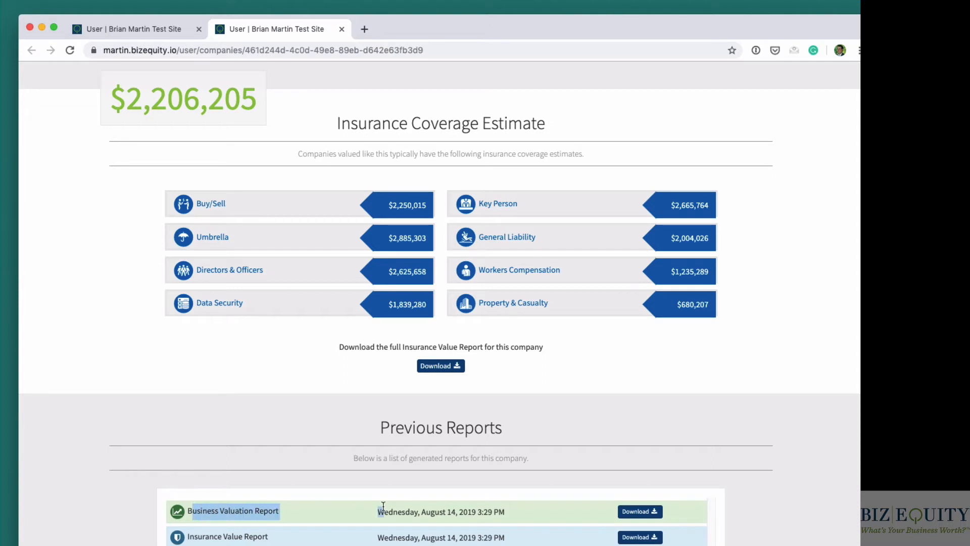
click(383, 507)
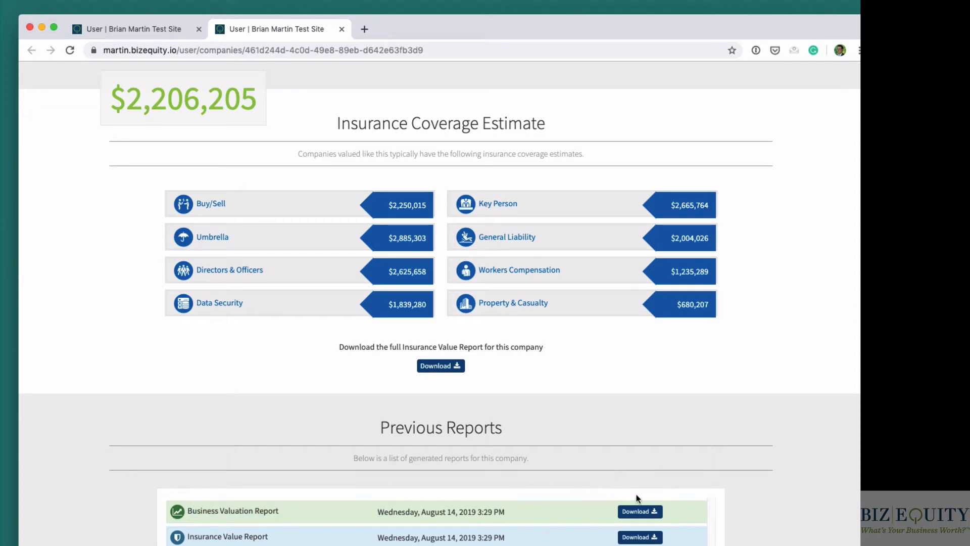
click(648, 512)
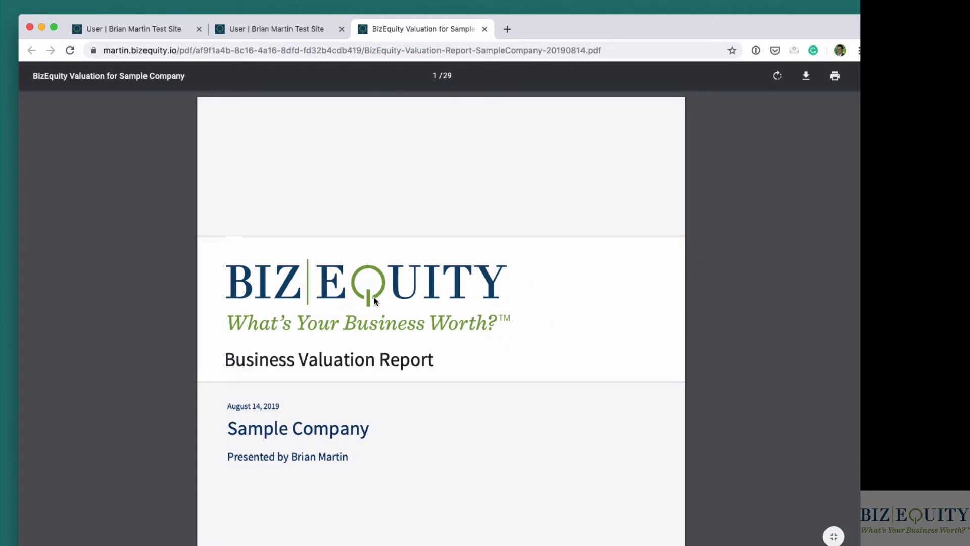
drag(228, 456, 347, 455)
click(351, 449)
- Skim the report's contents, About Your Valuation Report, About Business Valuation and BizEquity Methodology pages
scroll(371, 429, down, 4)
scroll(374, 415, down, 10)
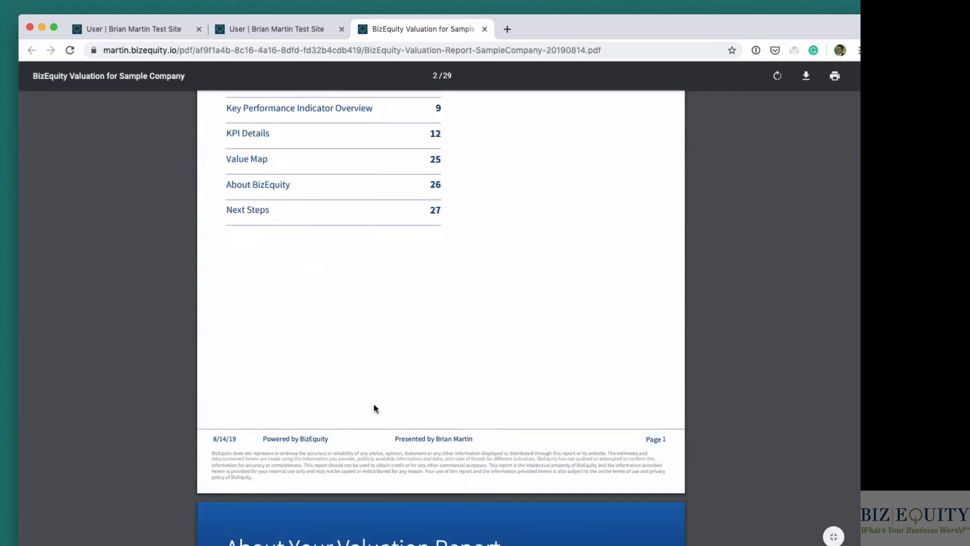
scroll(374, 404, down, 12)
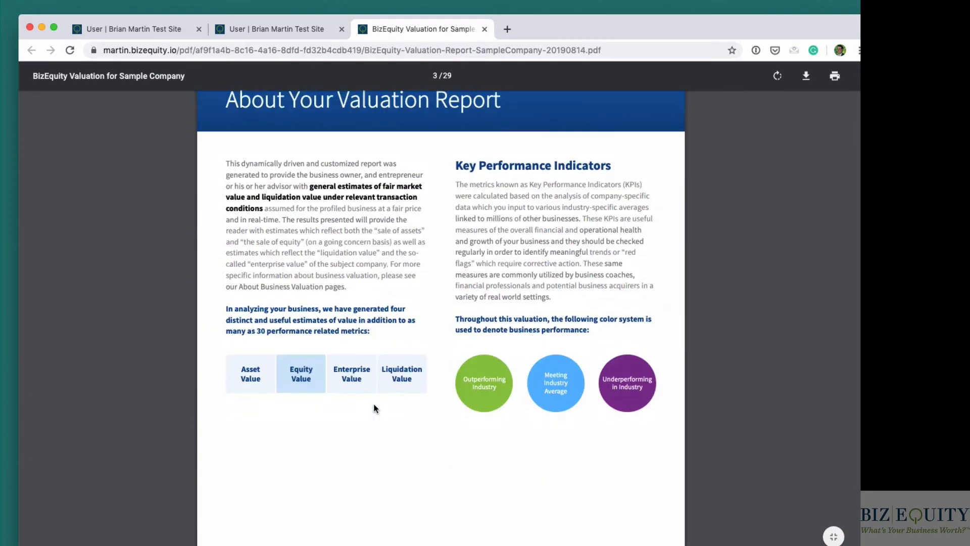
scroll(374, 408, down, 12)
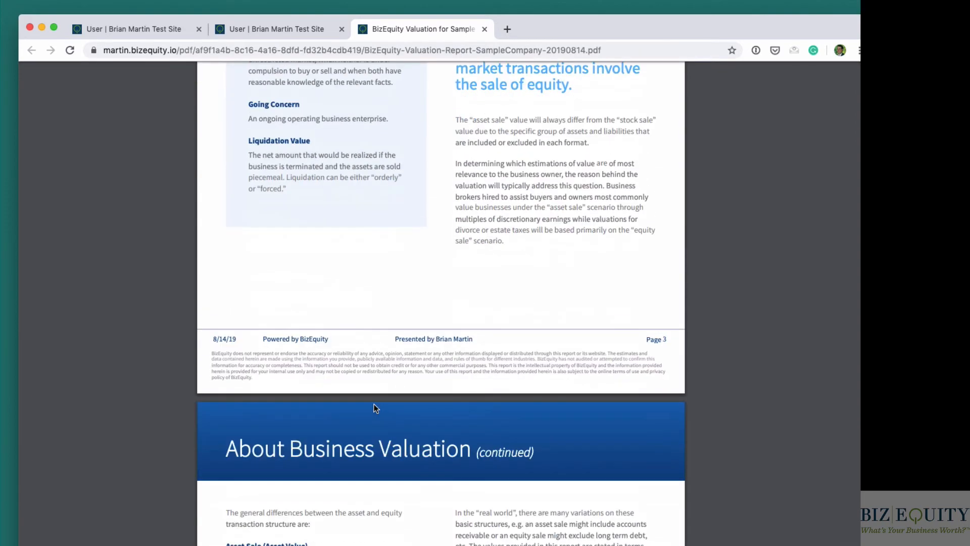
scroll(374, 408, down, 15)
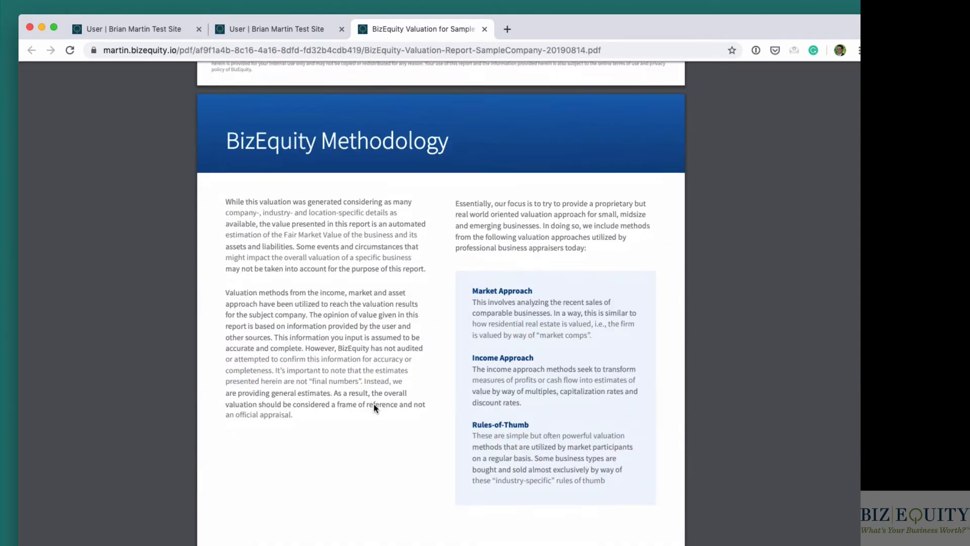
- Examine the Your Valuation page, covering equity, asset sale, enterprise and liquidation values and the valuation history
scroll(374, 409, down, 10)
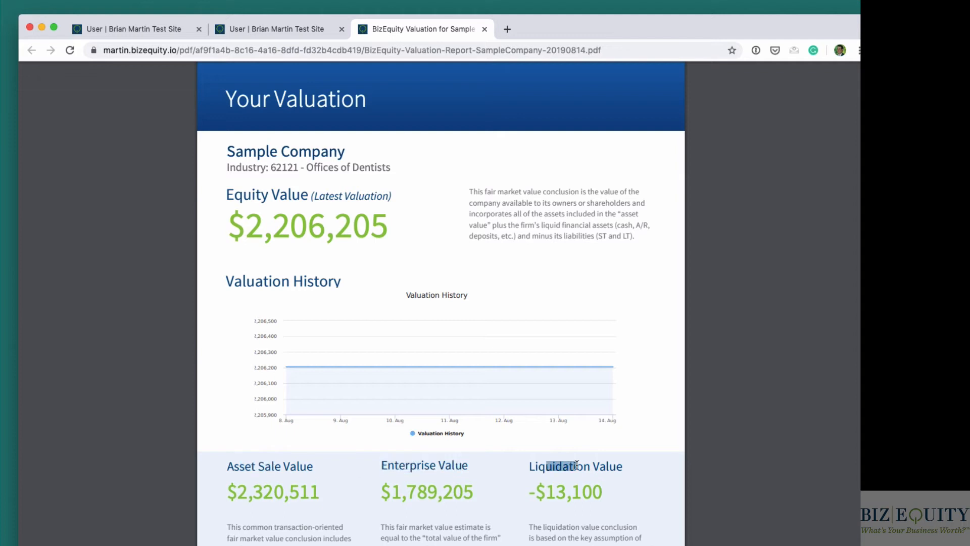
drag(634, 244, 469, 189)
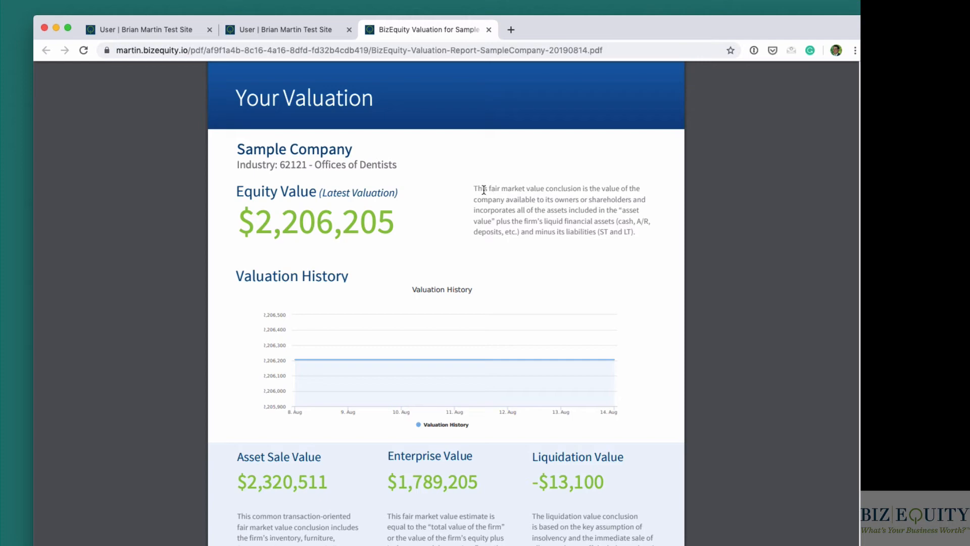
scroll(527, 313, down, 3)
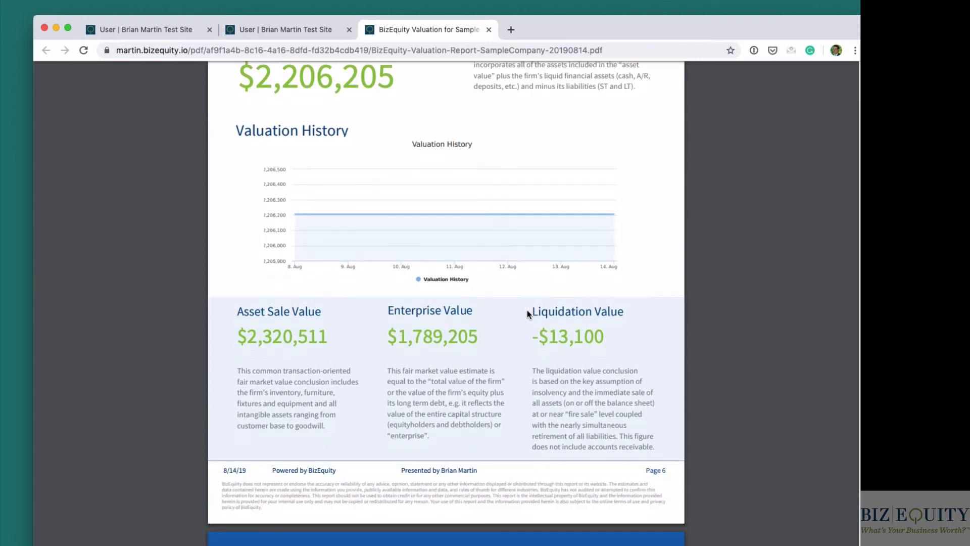
- Review the 2018 Financial Summary and the yearly Financial Summary in the valuation report
scroll(527, 313, down, 8)
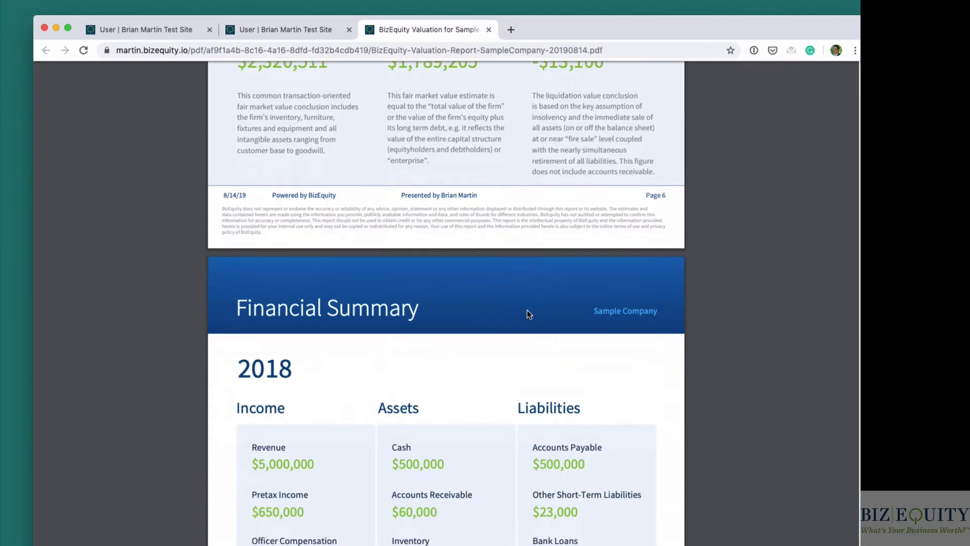
scroll(526, 310, down, 6)
scroll(527, 309, up, 2)
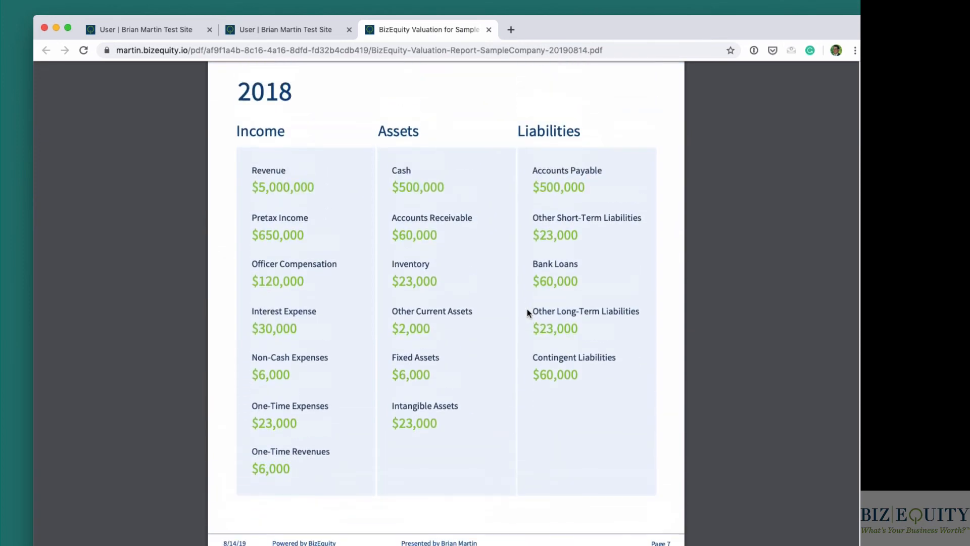
scroll(377, 260, down, 6)
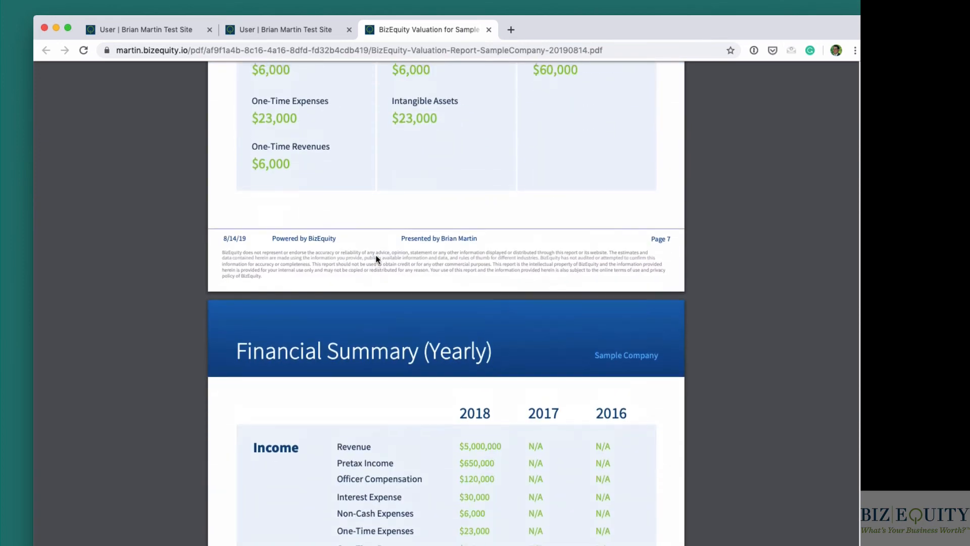
scroll(377, 260, down, 3)
scroll(515, 323, down, 20)
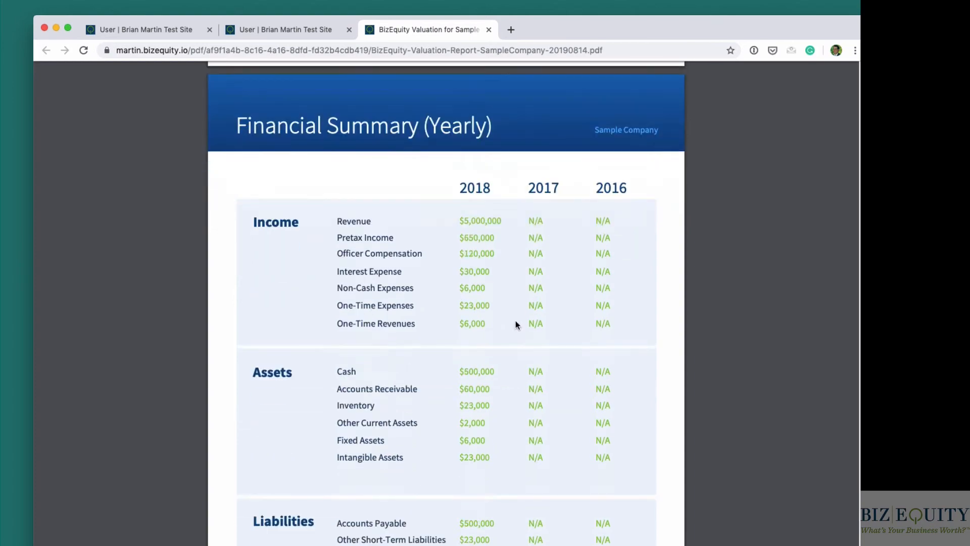
- Examine the KPI Overview, Return on Equity and Receivables (Conversion) pages with their explanations
scroll(515, 321, down, 20)
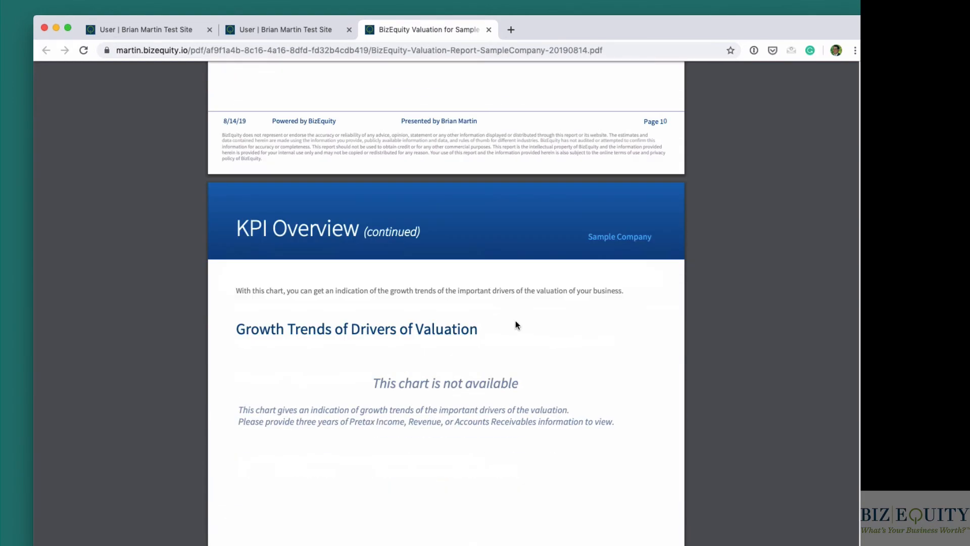
scroll(517, 325, down, 2)
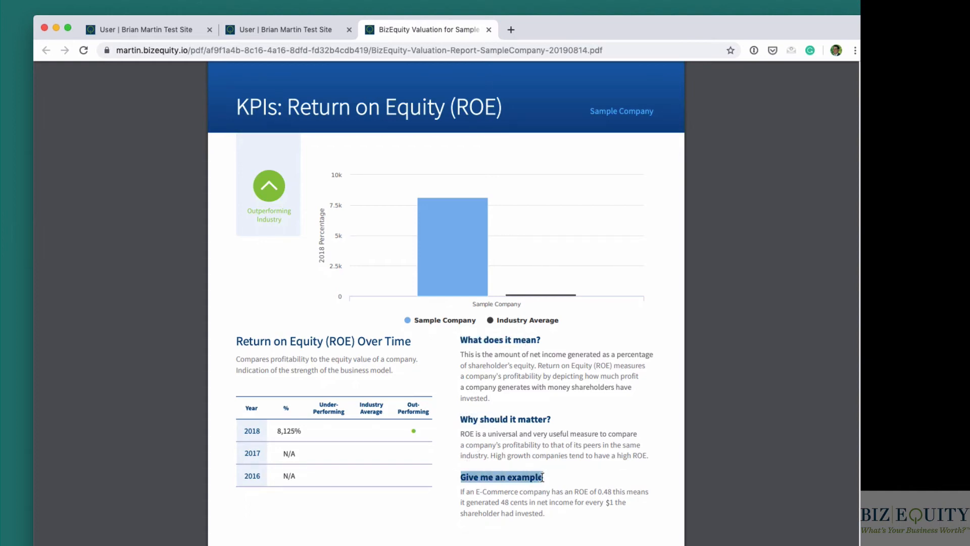
scroll(530, 445, down, 10)
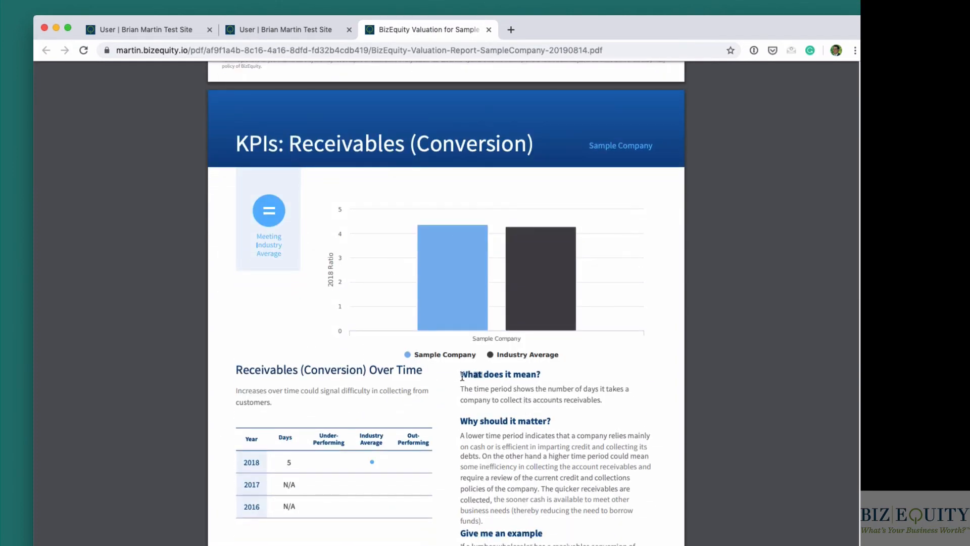
drag(461, 375, 529, 380)
click(522, 397)
- Examine the Inventory Turnover KPI page, including why it matters and the worked example
scroll(520, 400, down, 2)
scroll(519, 400, down, 14)
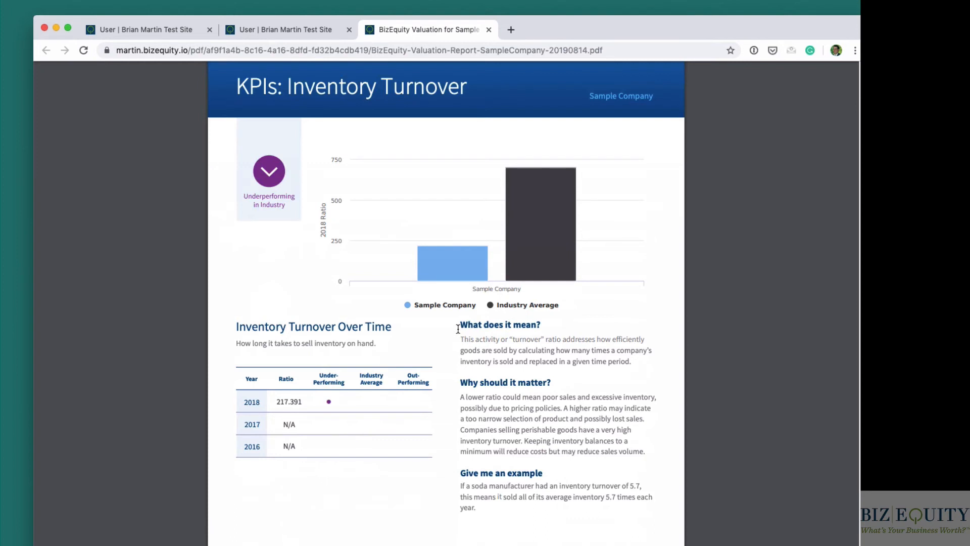
drag(461, 382, 541, 385)
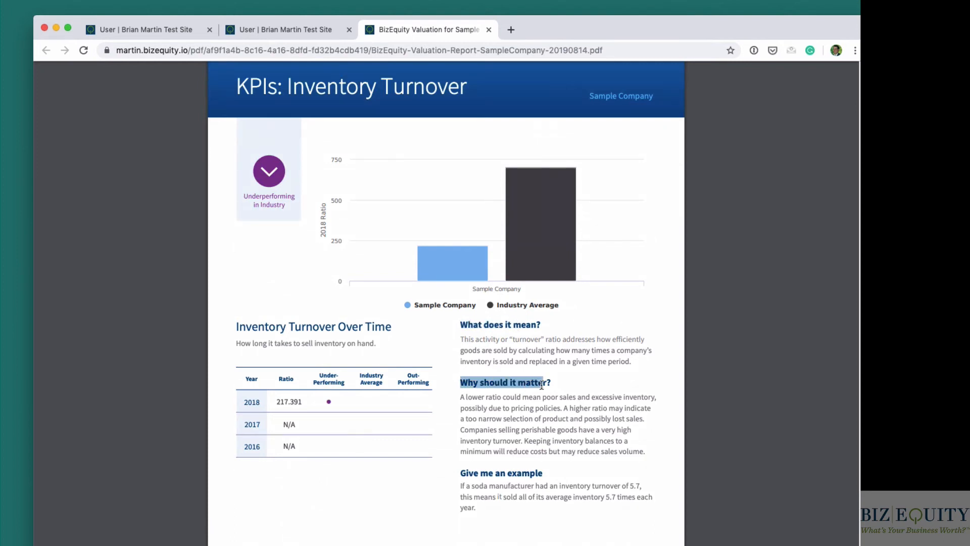
click(524, 472)
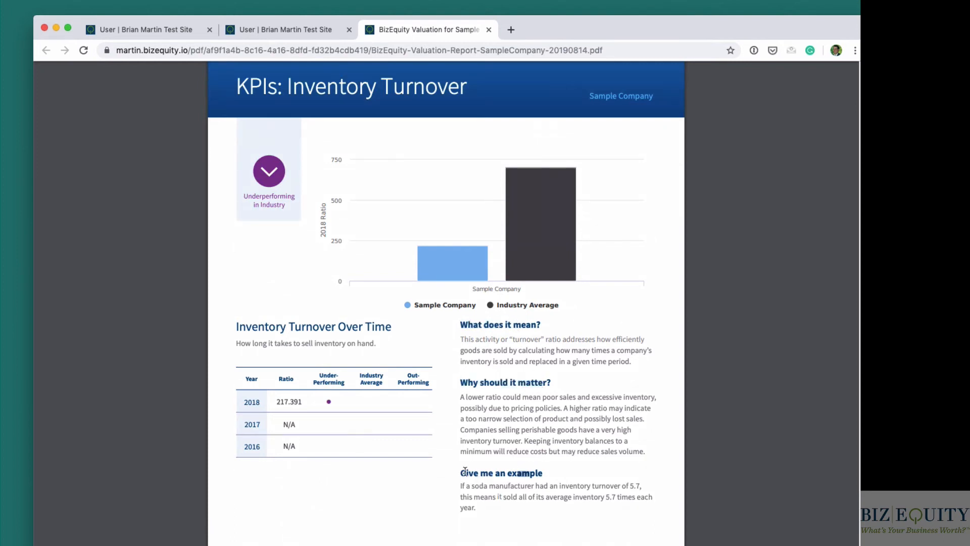
drag(462, 472, 511, 493)
click(512, 492)
- Skim the KPI pages up to Total Debt-to-Income, and open the report's save dialog without saving it
scroll(522, 442, down, 20)
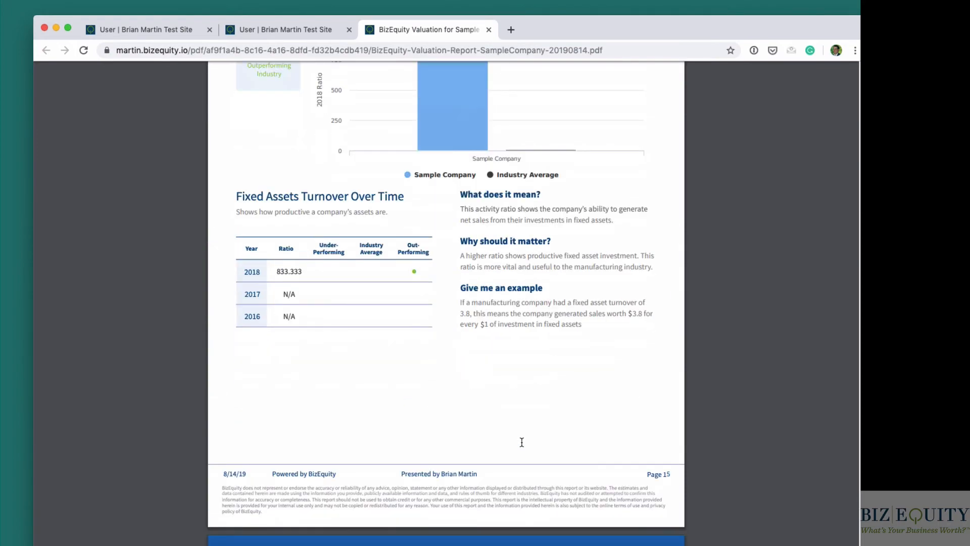
scroll(522, 442, down, 20)
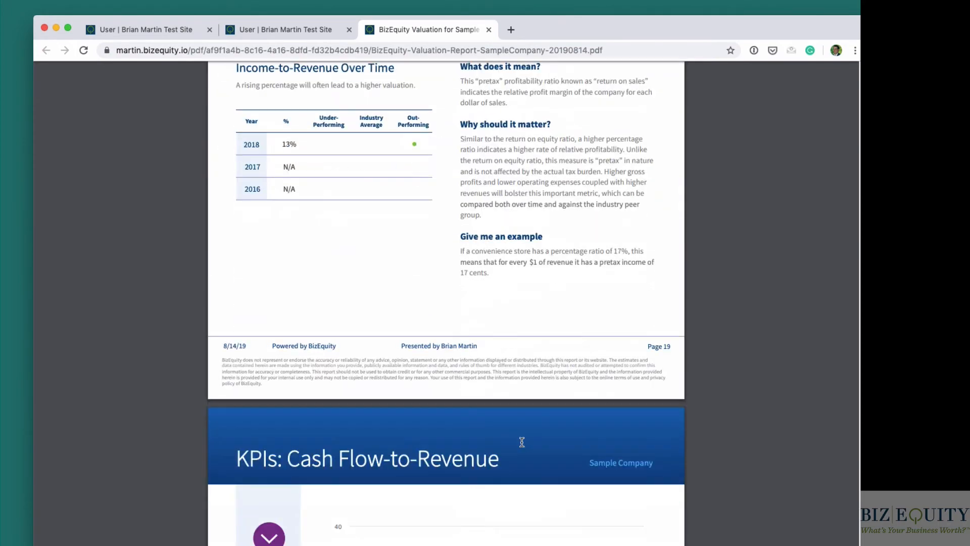
scroll(753, 510, down, 20)
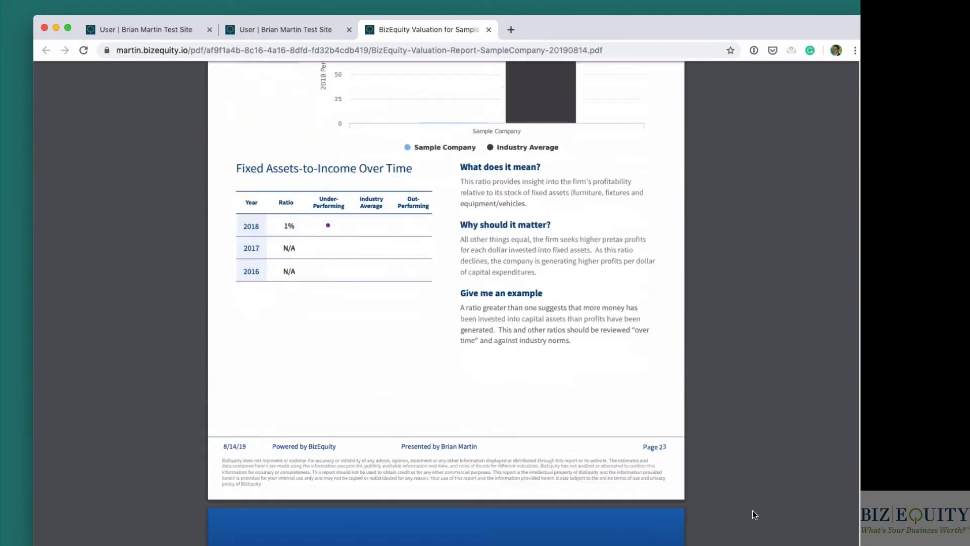
click(803, 75)
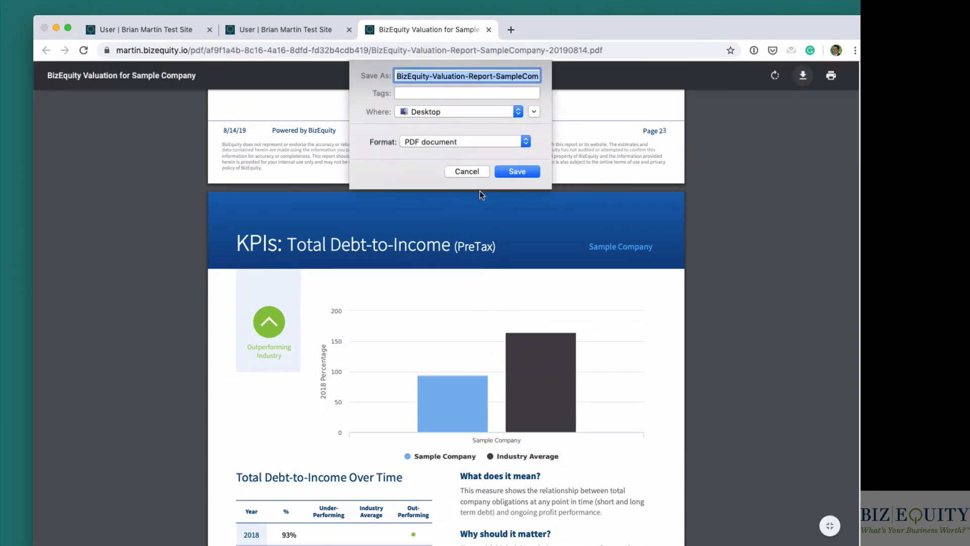
click(471, 173)
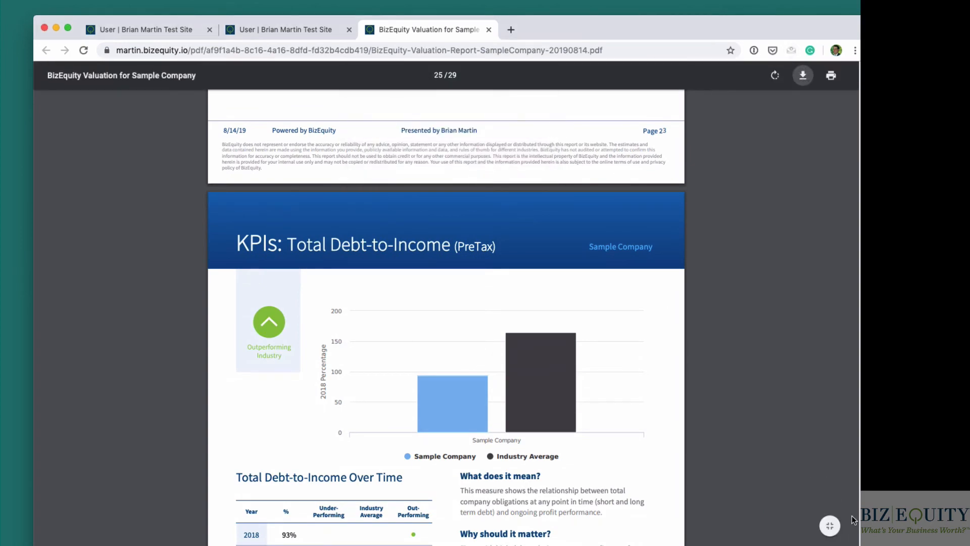
- Return to the valuation report's cover, skim to the Your Valuation page with its valuation history, and close the report
drag(861, 394, 851, 75)
scroll(381, 275, up, 3)
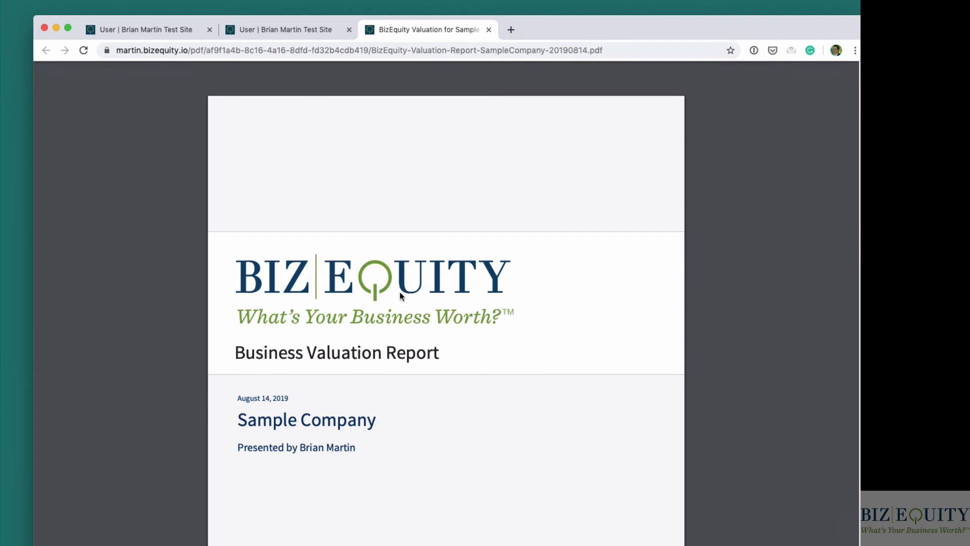
scroll(379, 394, down, 15)
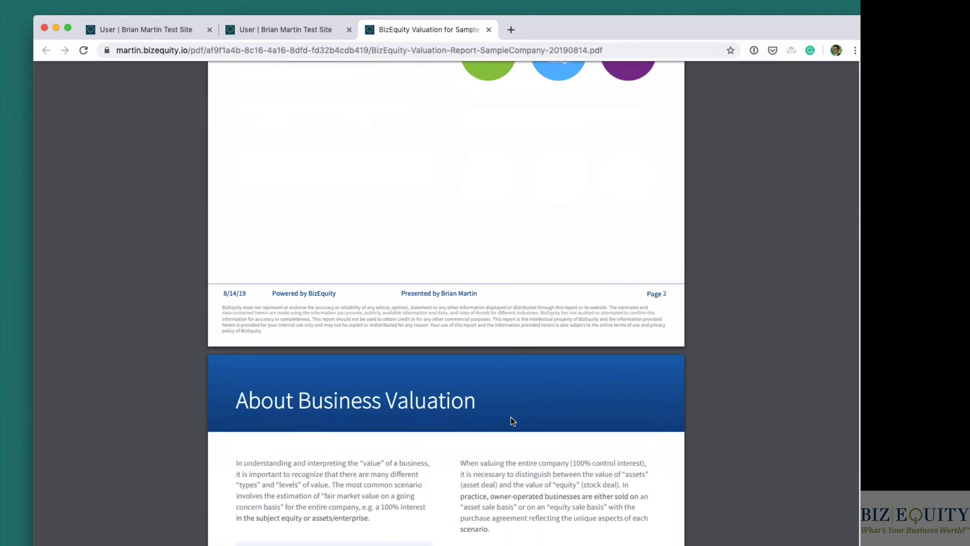
scroll(513, 421, down, 20)
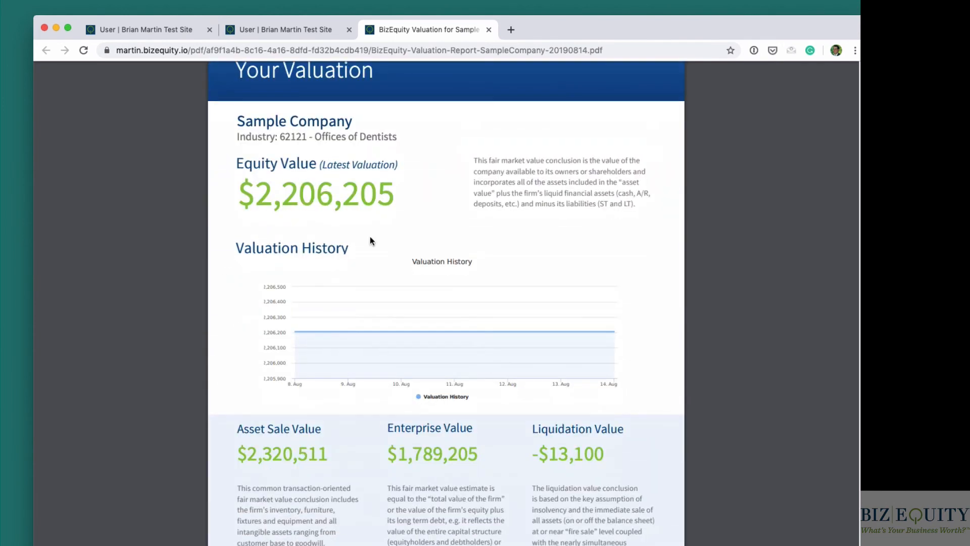
click(490, 30)
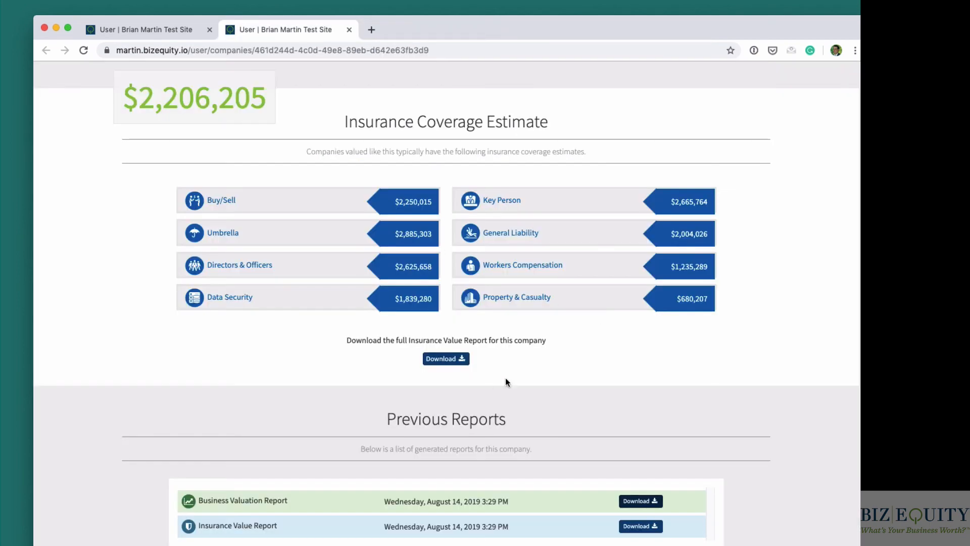
- Set the company's 2018 Officer Compensation to 670,000 in the Financials section to recalculate the valuation
scroll(444, 334, up, 3)
scroll(443, 334, up, 12)
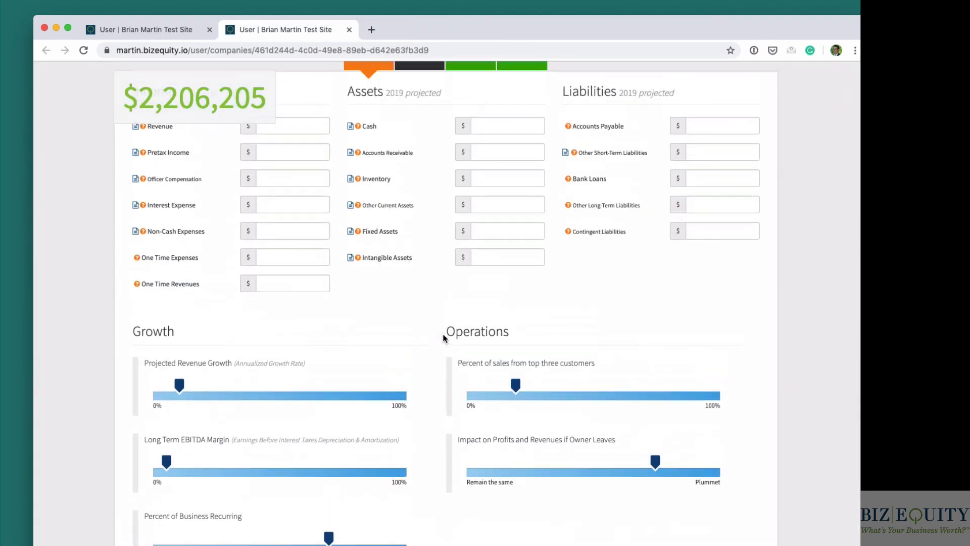
click(399, 241)
double_click(301, 354)
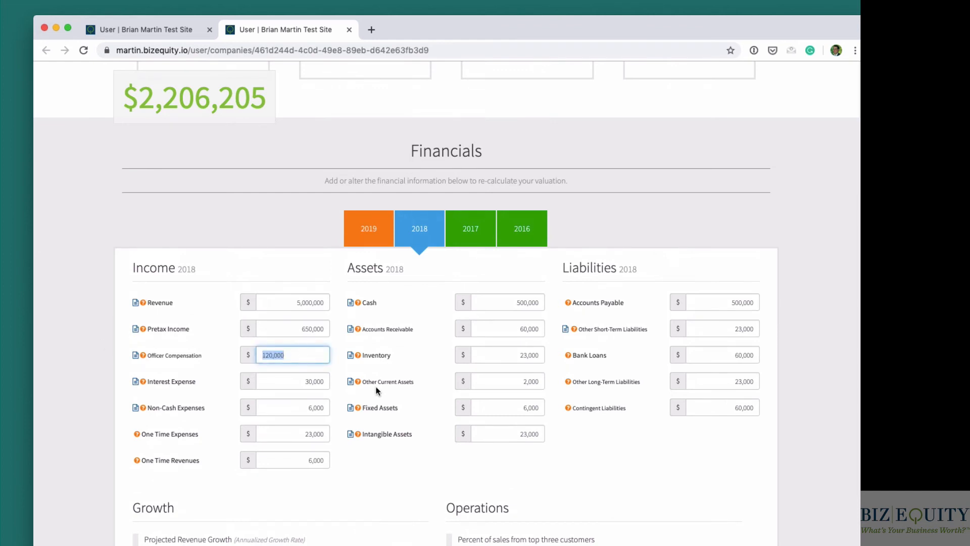
text(67,0000)
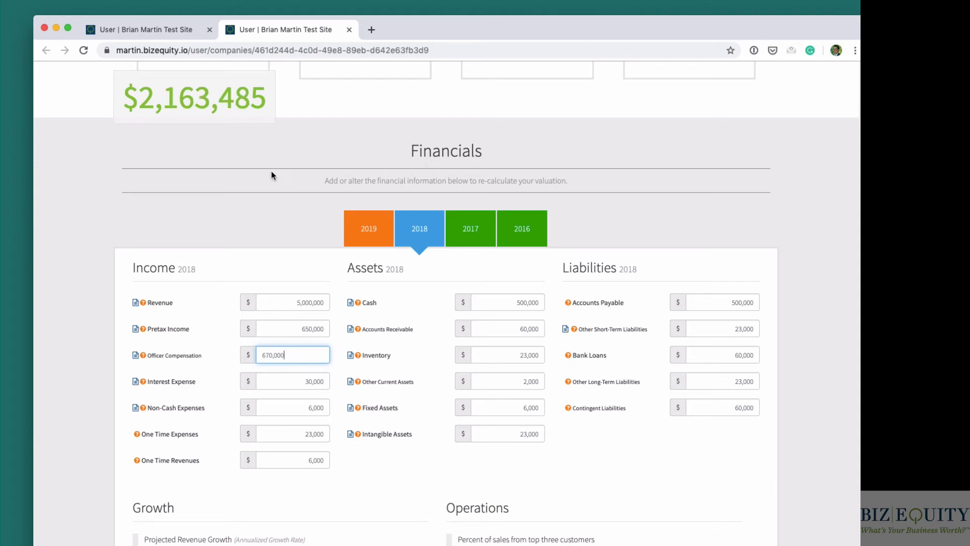
- Check the Insurance Coverage Estimate and Previous Reports sections, then the Valuation History chart in the company details
scroll(230, 118, down, 20)
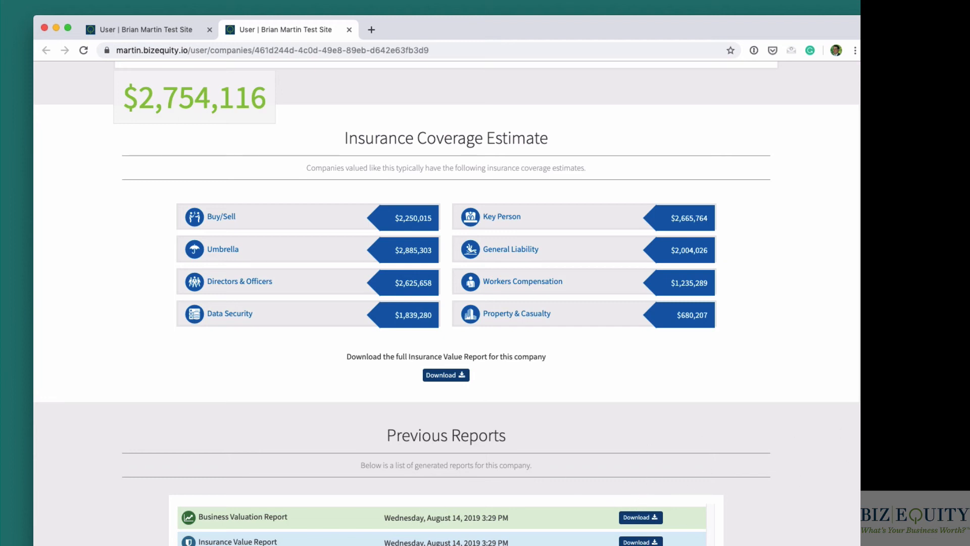
drag(385, 518, 535, 520)
click(536, 520)
scroll(461, 514, up, 1)
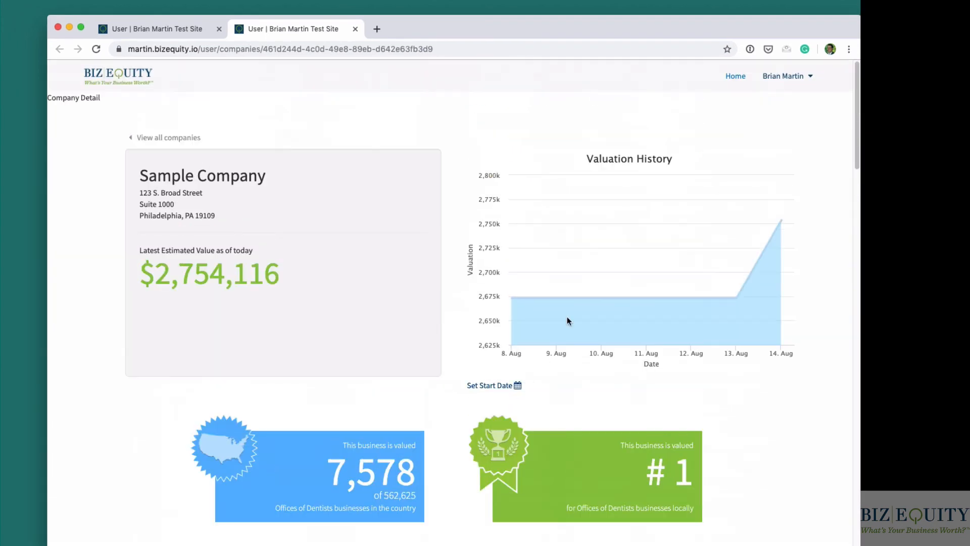
- Open the site's home page and view the Start a Valuation form without entering any details
click(731, 90)
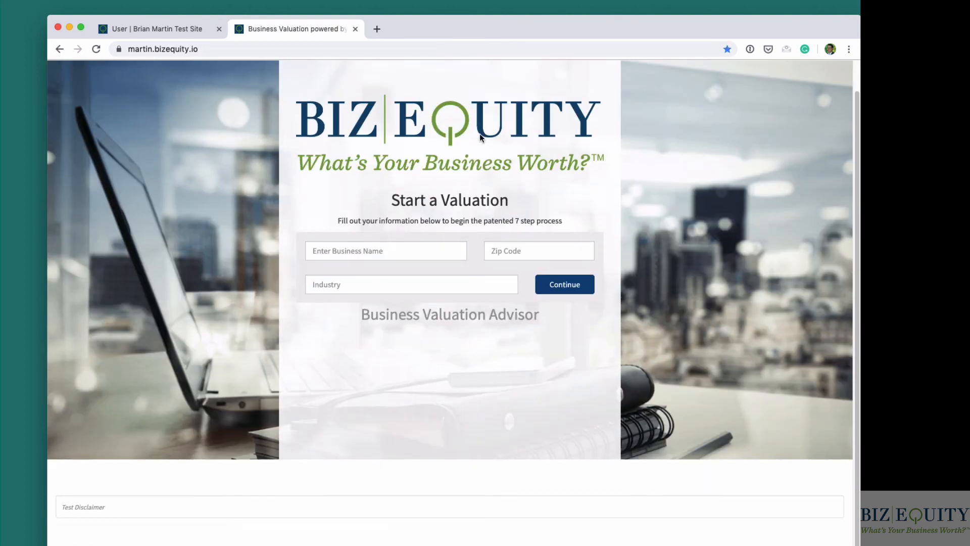
click(405, 248)
scroll(406, 259, up, 1)
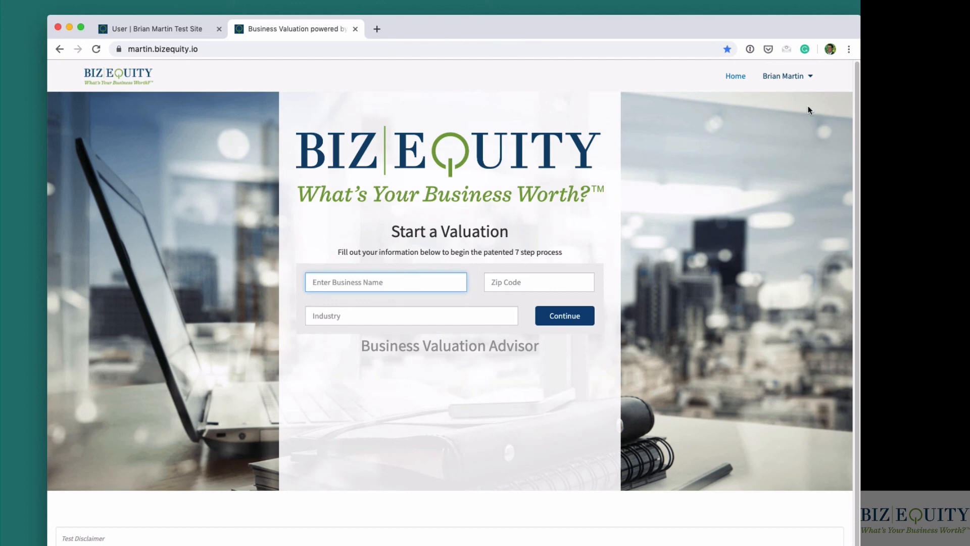
- Open the User Profile and create a Smart Link for clients, view its full affiliation link, and close the dialog
click(808, 81)
click(809, 84)
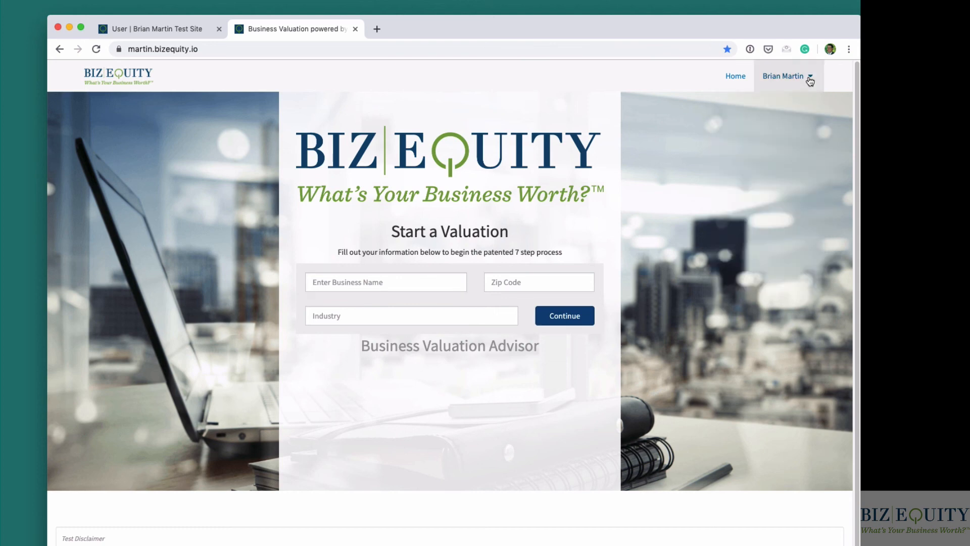
click(810, 81)
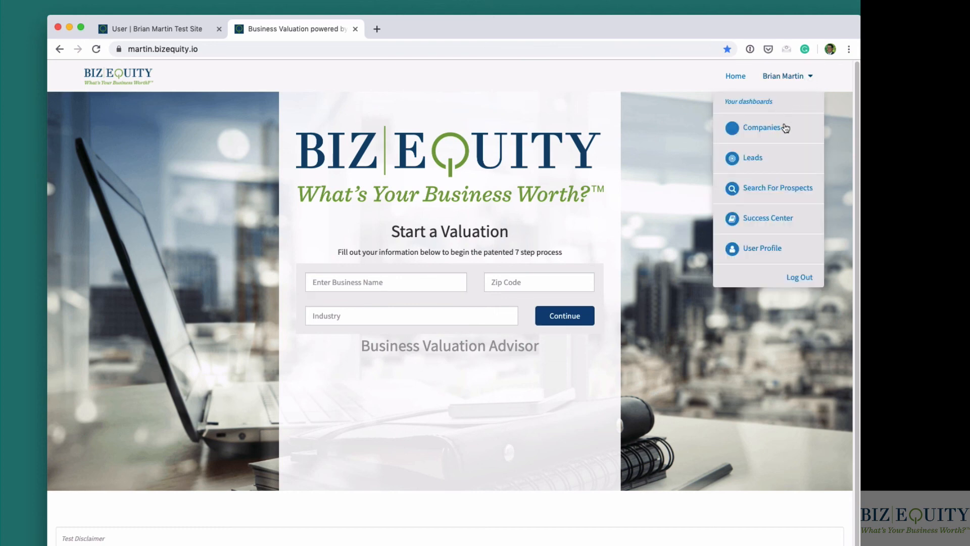
click(767, 250)
click(150, 260)
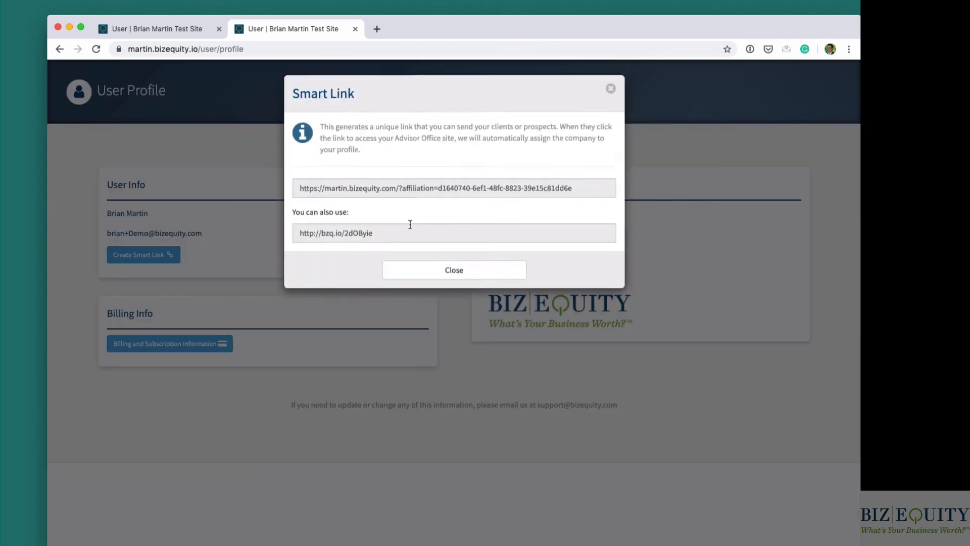
click(434, 190)
click(611, 91)
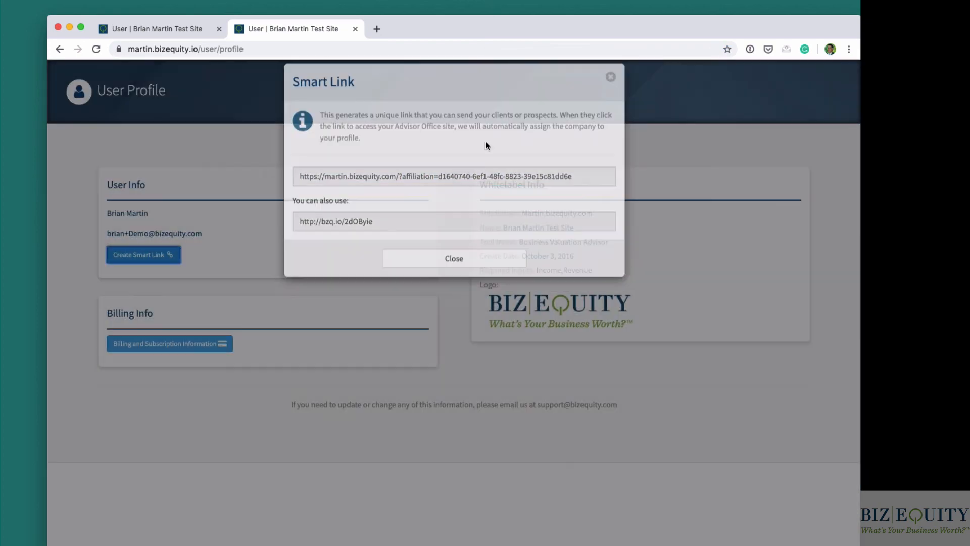
- Create the Smart Link again, select its shortened URL, and close the dialog
click(143, 255)
click(431, 239)
drag(431, 240, 292, 239)
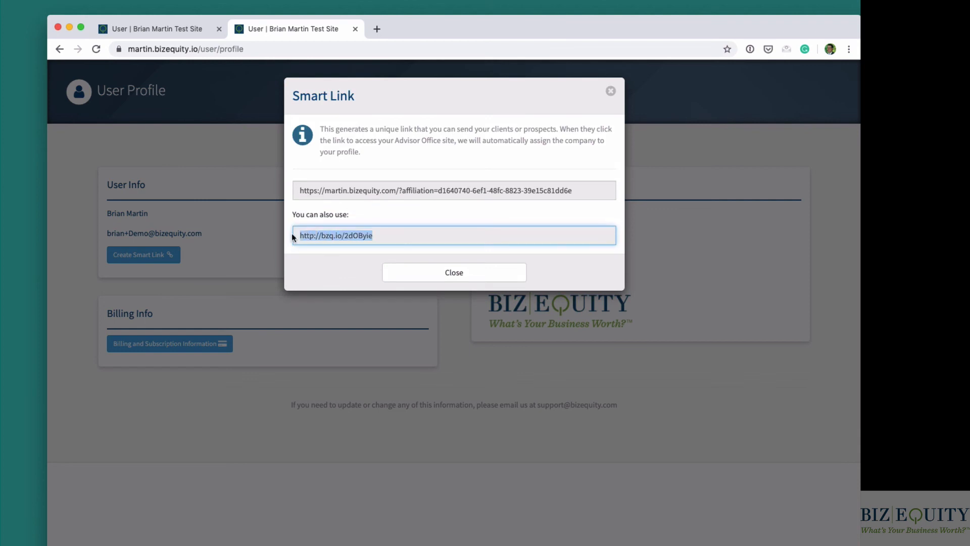
click(611, 92)
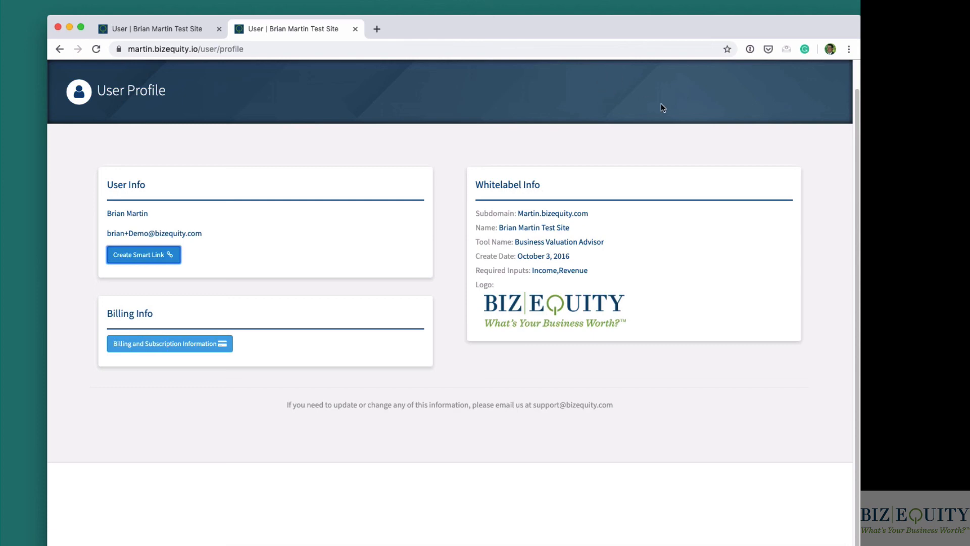
- Revisit the home page's Start a Valuation form and return to the User Profile
scroll(707, 96, up, 1)
click(730, 82)
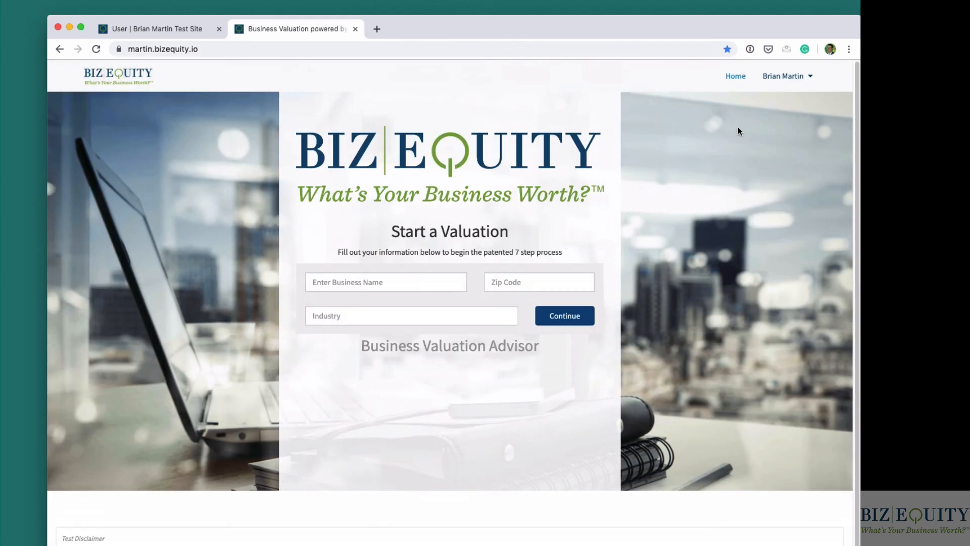
click(810, 77)
click(778, 248)
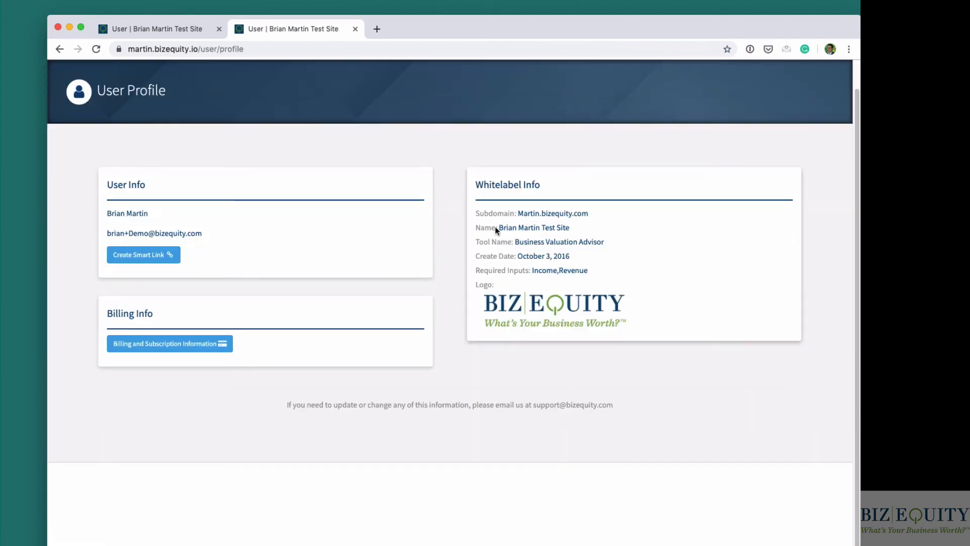
- Generate the Smart Link once more, select the full affiliation URL, and close the dialog
click(133, 255)
click(470, 190)
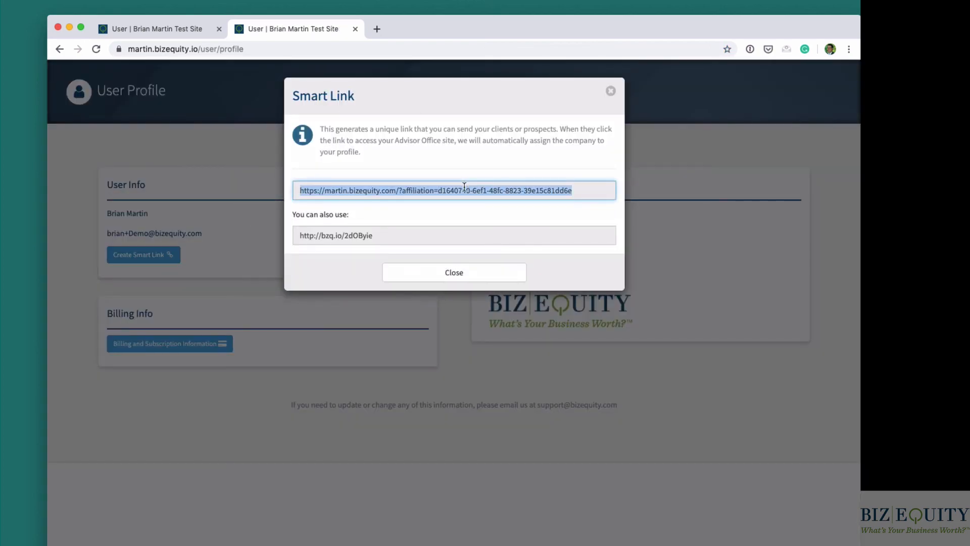
click(612, 93)
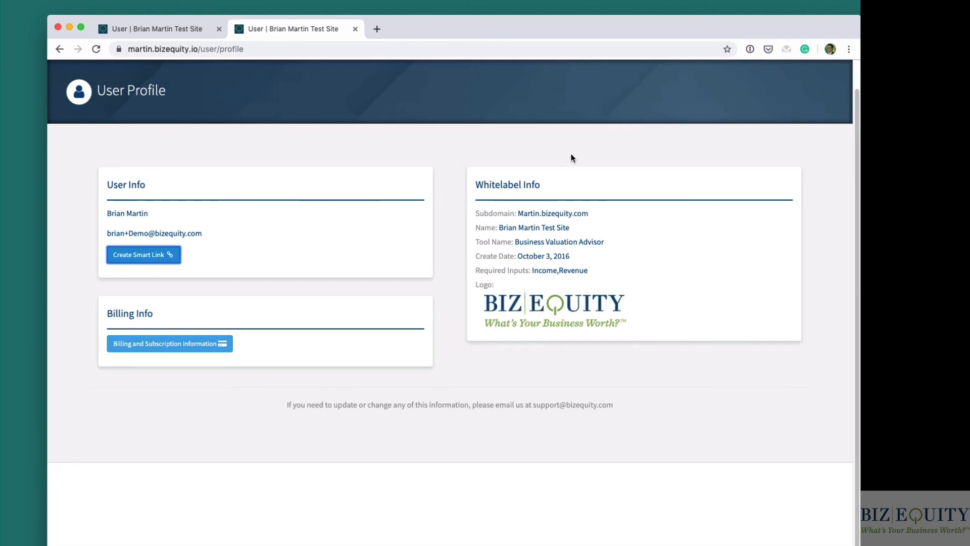